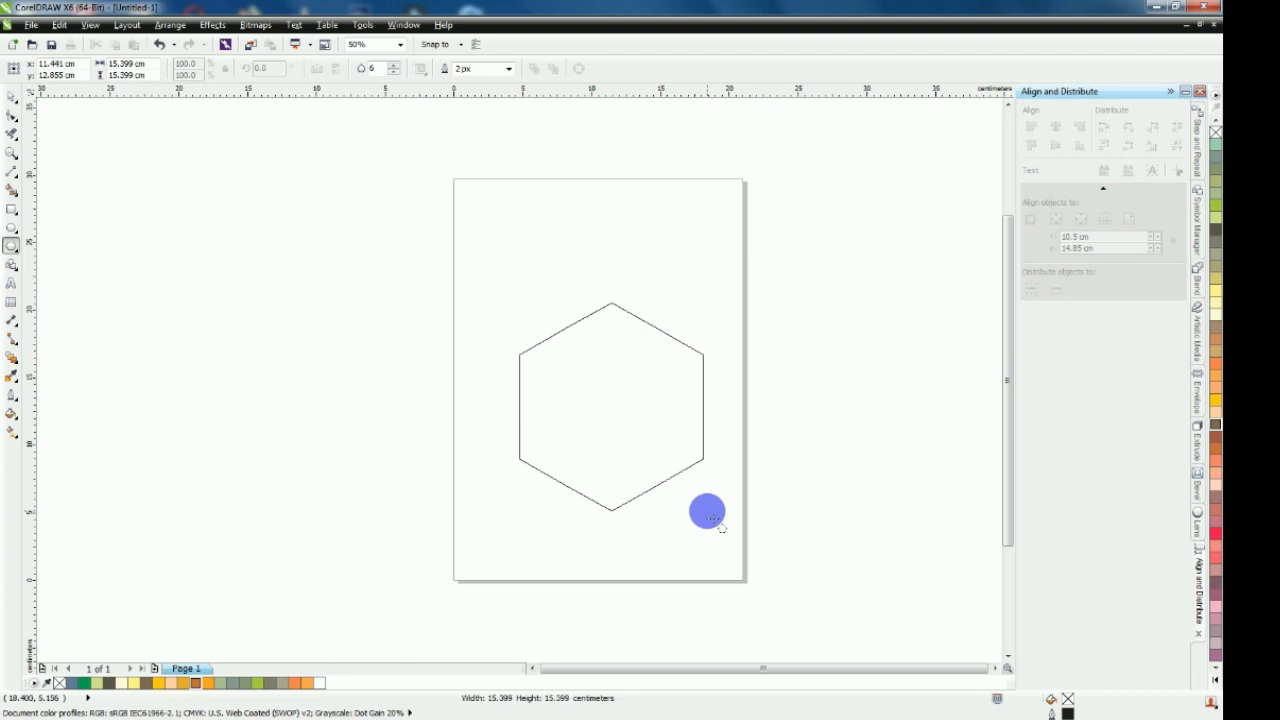
# Make two smaller concentric copies of the hexagon, scaling the innermost one to 43% of the original size
pyautogui.click(12, 97)
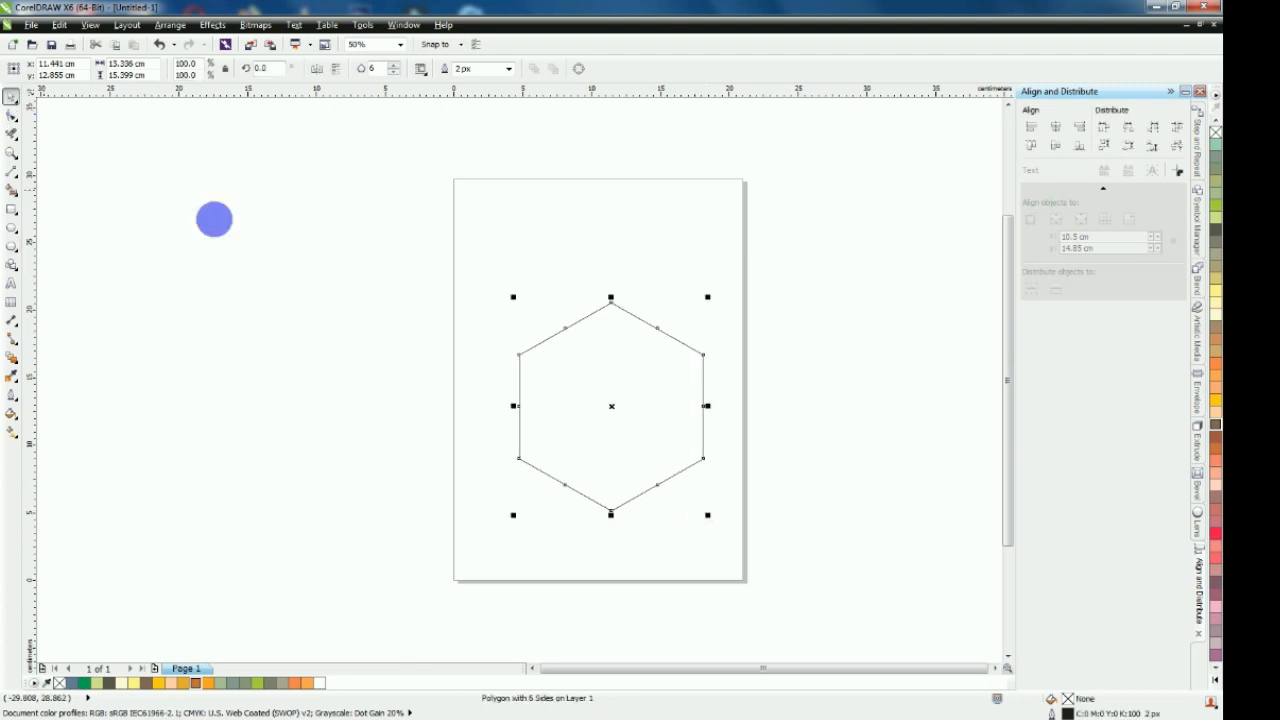
pyautogui.click(44, 172)
pyautogui.click(11, 151)
pyautogui.moveTo(403, 311); pyautogui.dragTo(866, 607)
pyautogui.click(12, 97)
pyautogui.click(568, 355)
pyautogui.moveTo(568, 355); pyautogui.dragTo(552, 316)
pyautogui.moveTo(670, 141); pyautogui.dragTo(569, 264)
pyautogui.click(702, 209)
pyautogui.click(570, 254)
pyautogui.scroll(1, 609, 207)
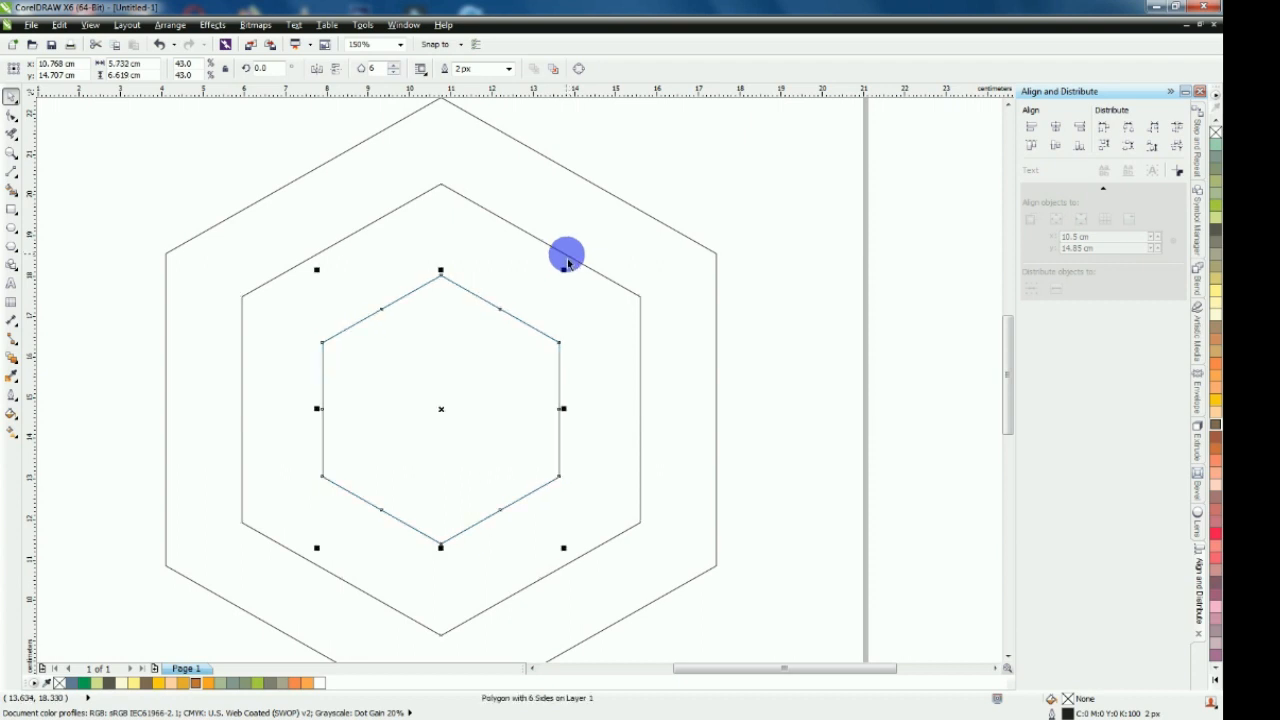
pyautogui.press('Escape')
pyautogui.scroll(-2, 637, 206)
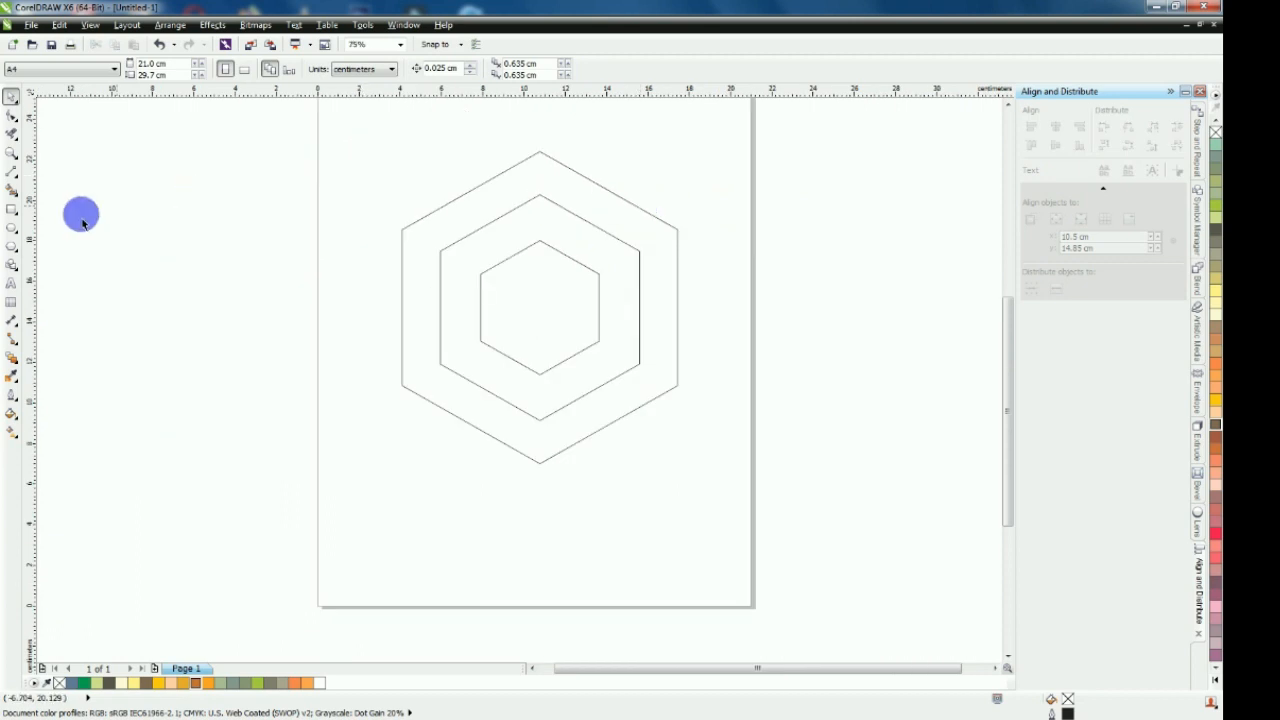
# Draw 2-point lines from the hexagons' shared centre to the outer hexagon's top, upper-right and lower-right vertices
pyautogui.click(11, 173)
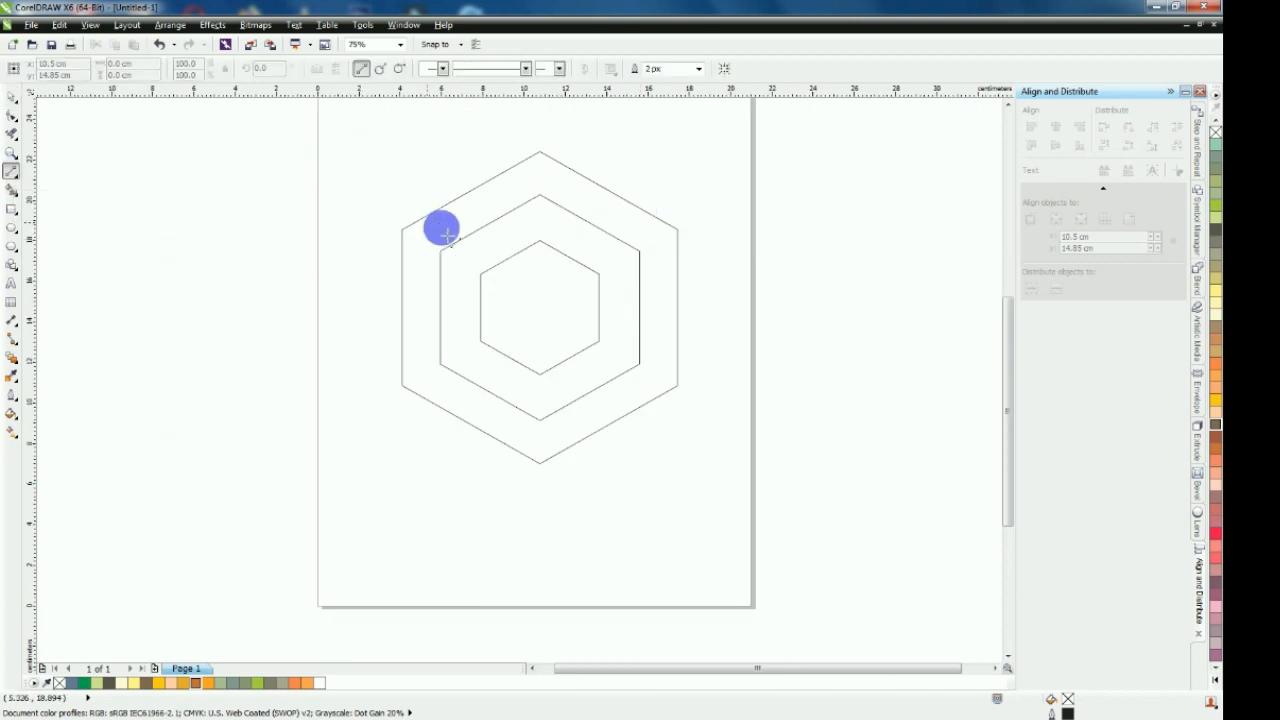
pyautogui.scroll(2, 578, 177)
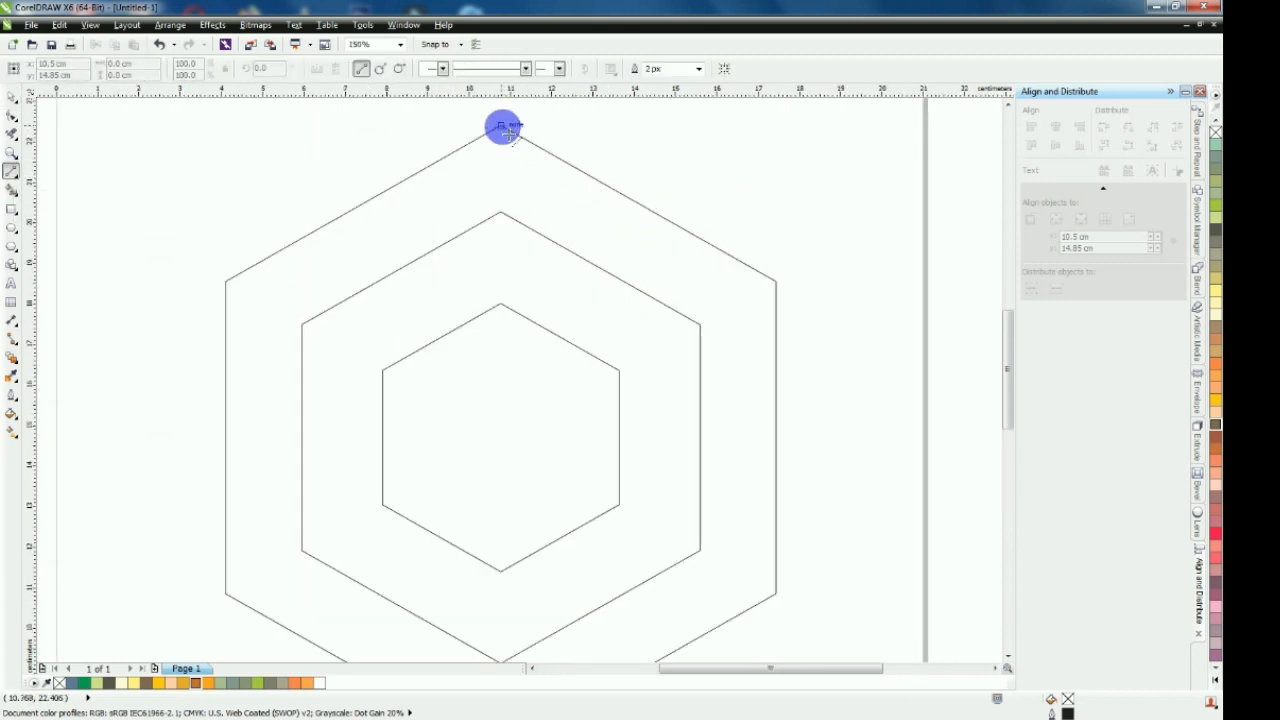
pyautogui.click(503, 128)
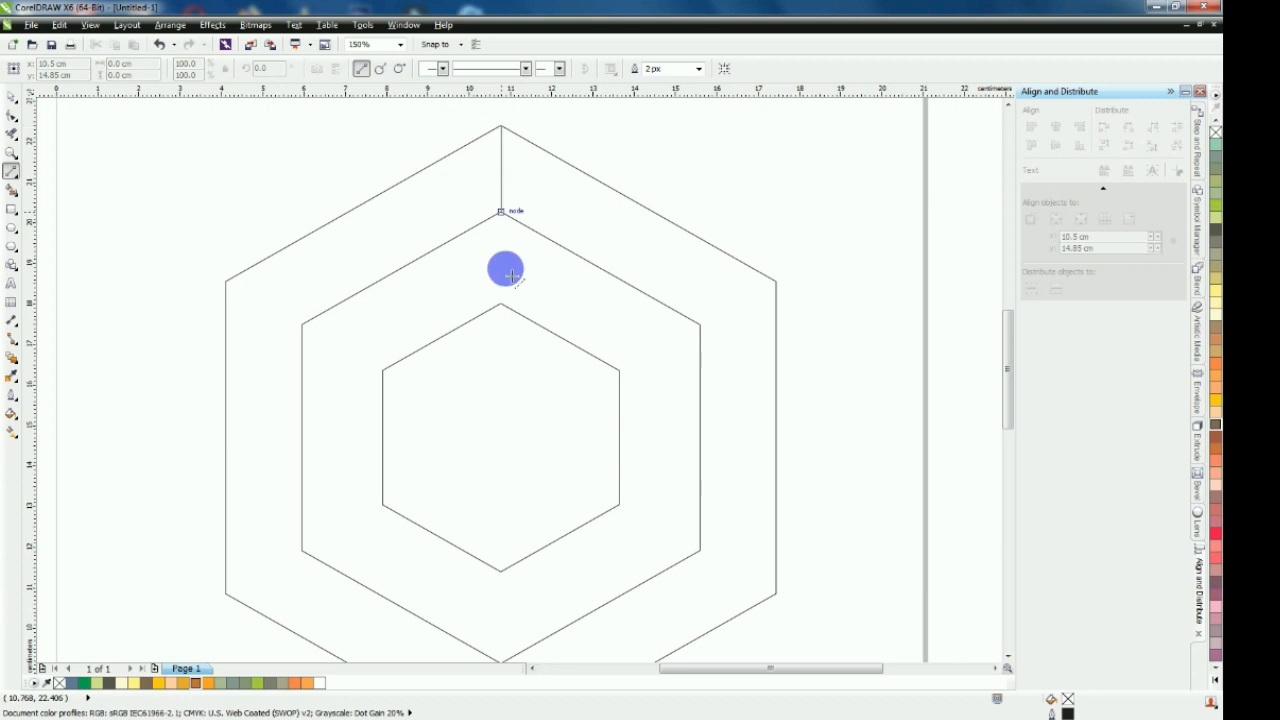
pyautogui.click(502, 439)
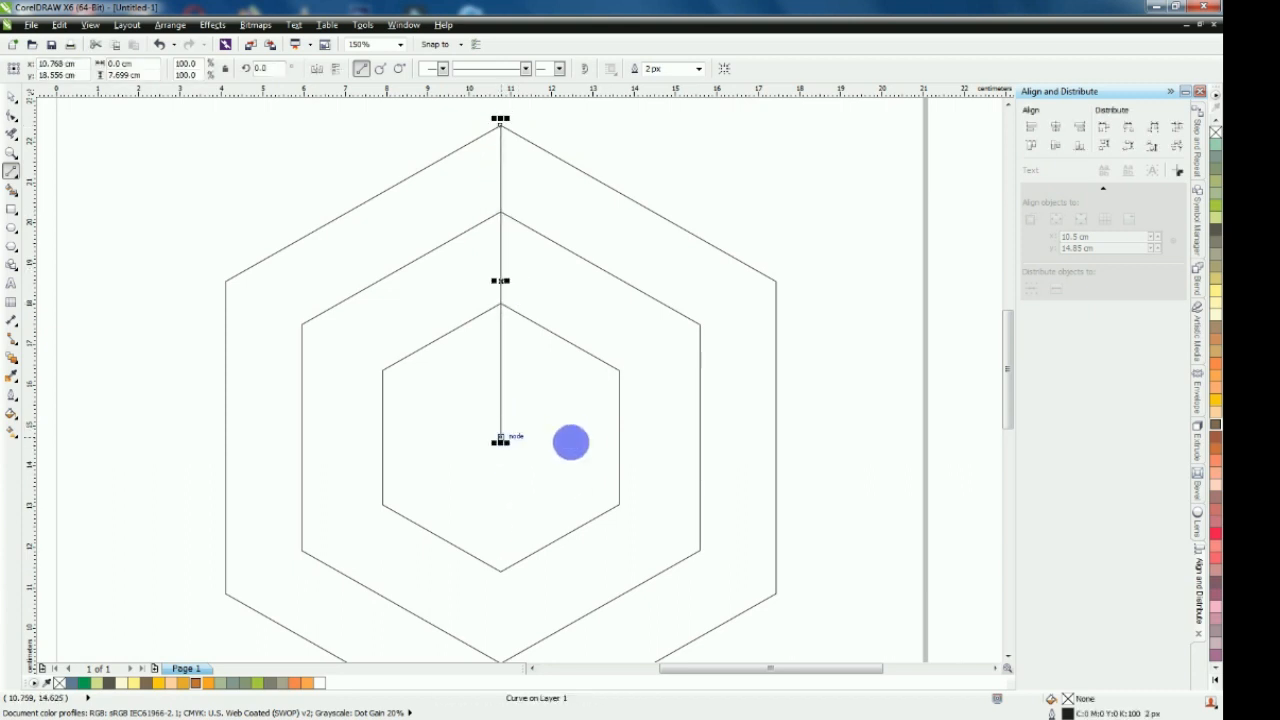
pyautogui.click(502, 438)
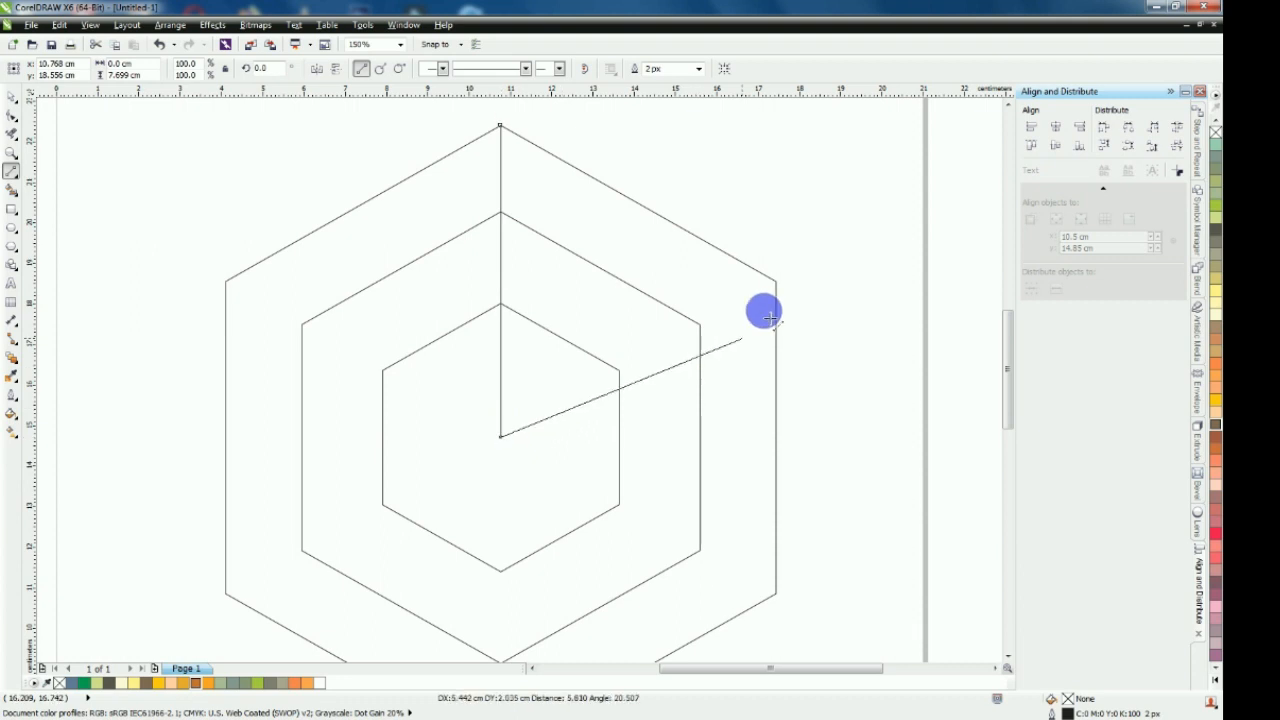
pyautogui.click(780, 297)
pyautogui.click(502, 438)
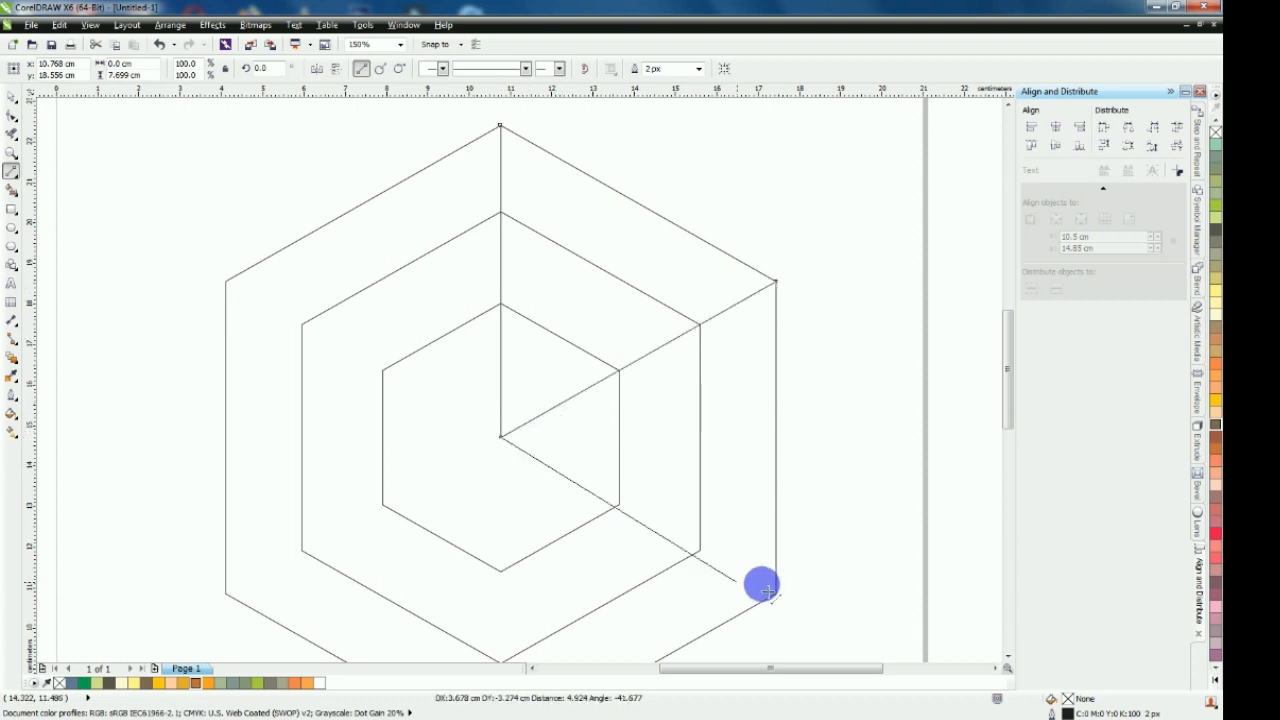
pyautogui.click(776, 593)
# Draw 2-point lines from the centre to the outer hexagon's bottom, lower-left and upper-left vertices
pyautogui.scroll(-1, 646, 416)
pyautogui.scroll(1, 606, 544)
pyautogui.moveTo(543, 308); pyautogui.dragTo(545, 622)
pyautogui.scroll(-1, 611, 477)
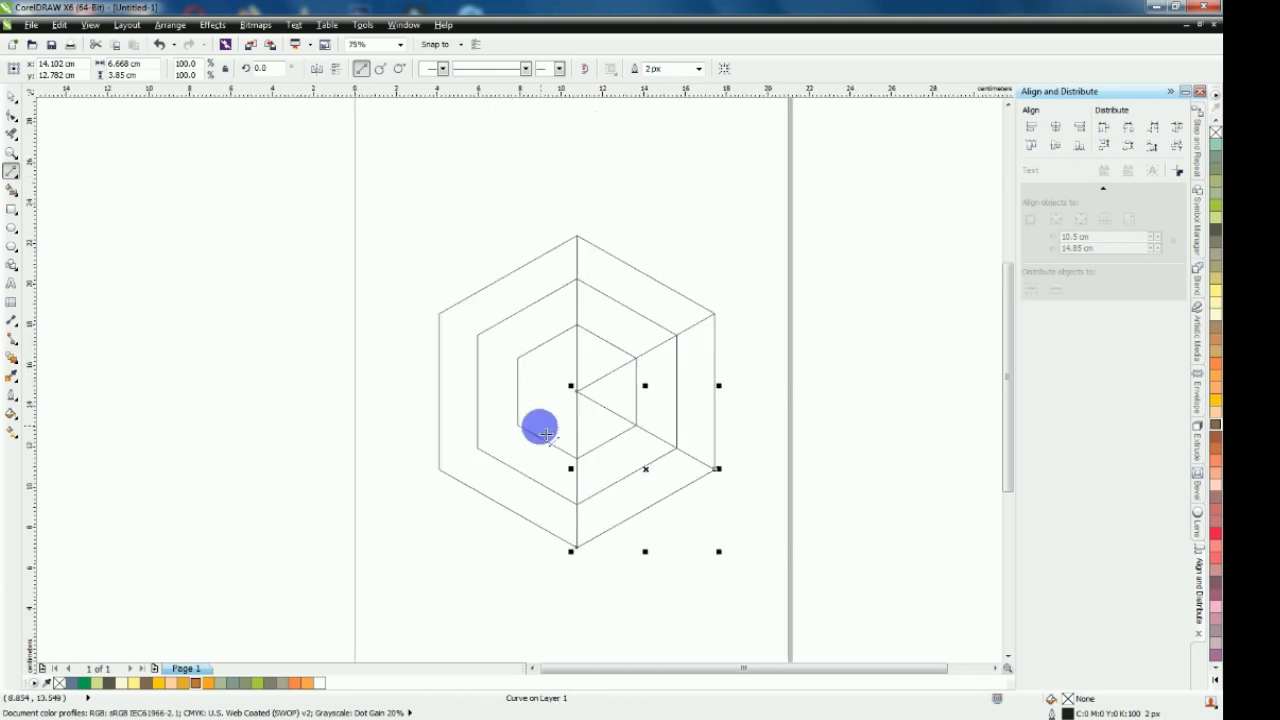
pyautogui.scroll(1, 620, 368)
pyautogui.moveTo(614, 355); pyautogui.dragTo(338, 515)
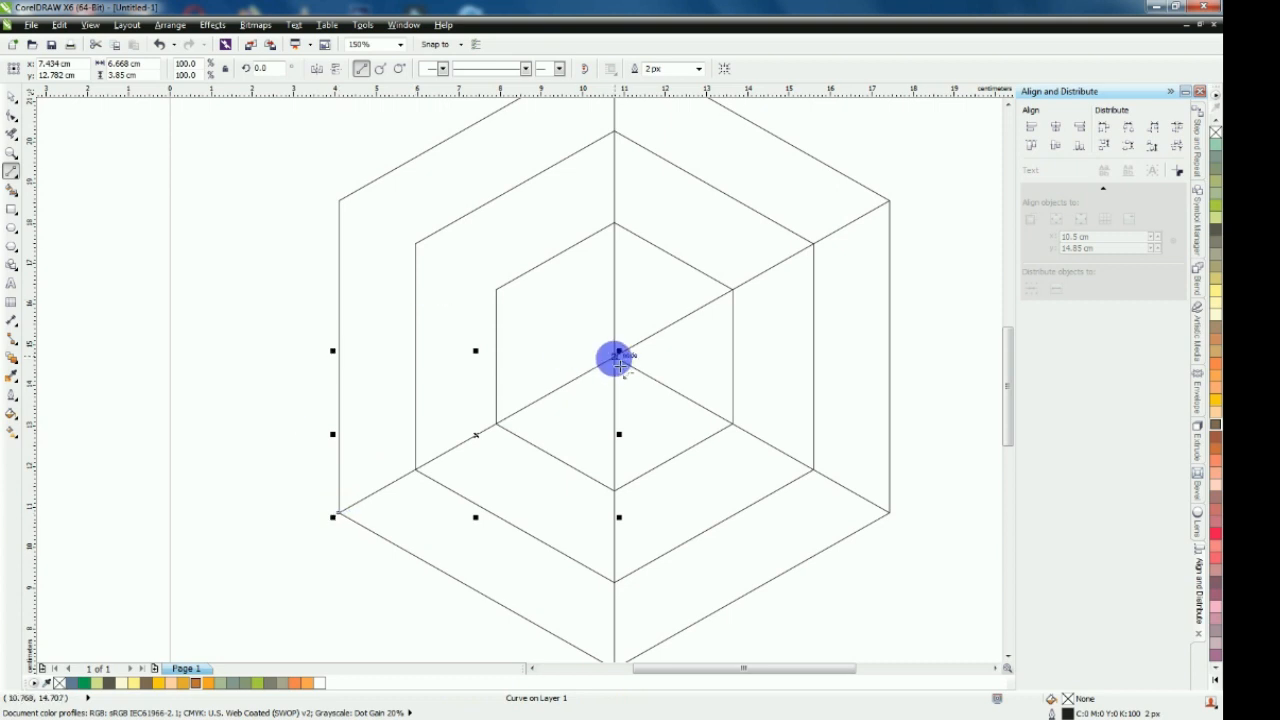
pyautogui.moveTo(609, 351); pyautogui.dragTo(339, 201)
pyautogui.scroll(-1, 403, 303)
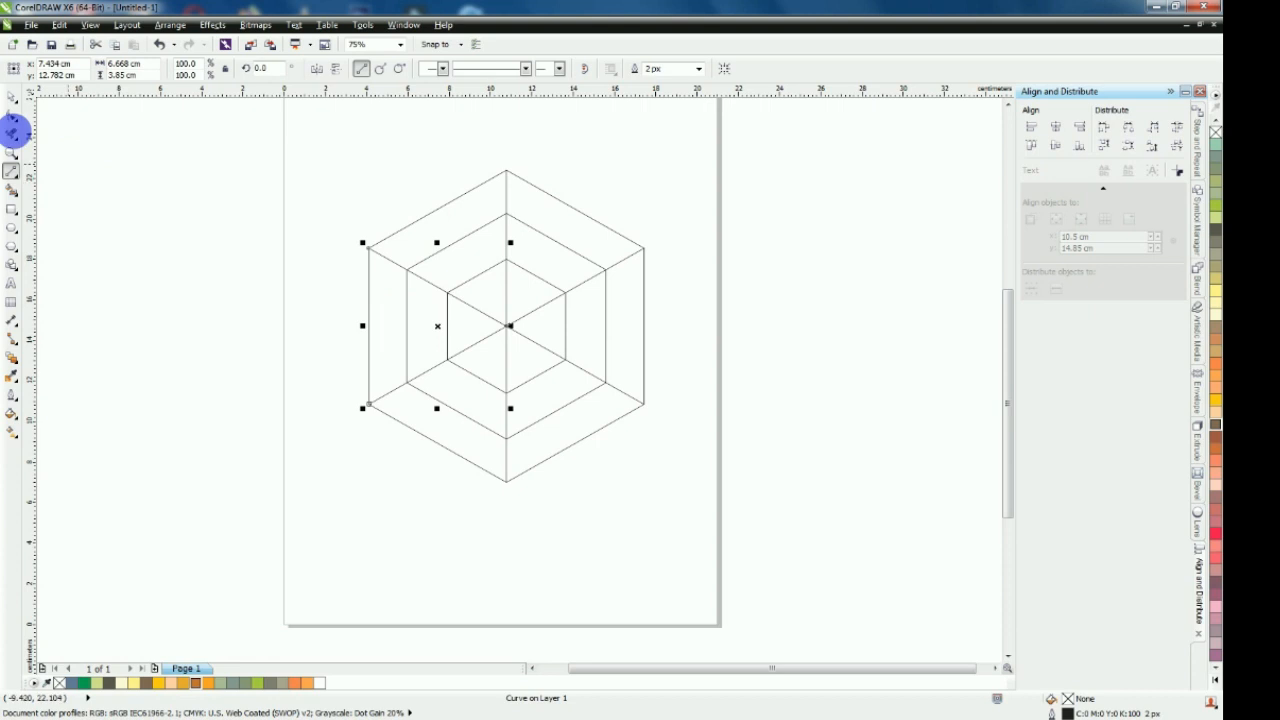
# Use Smart Fill to fill the six outer ring segments with blue-grey and a 2 px green outline
pyautogui.click(12, 190)
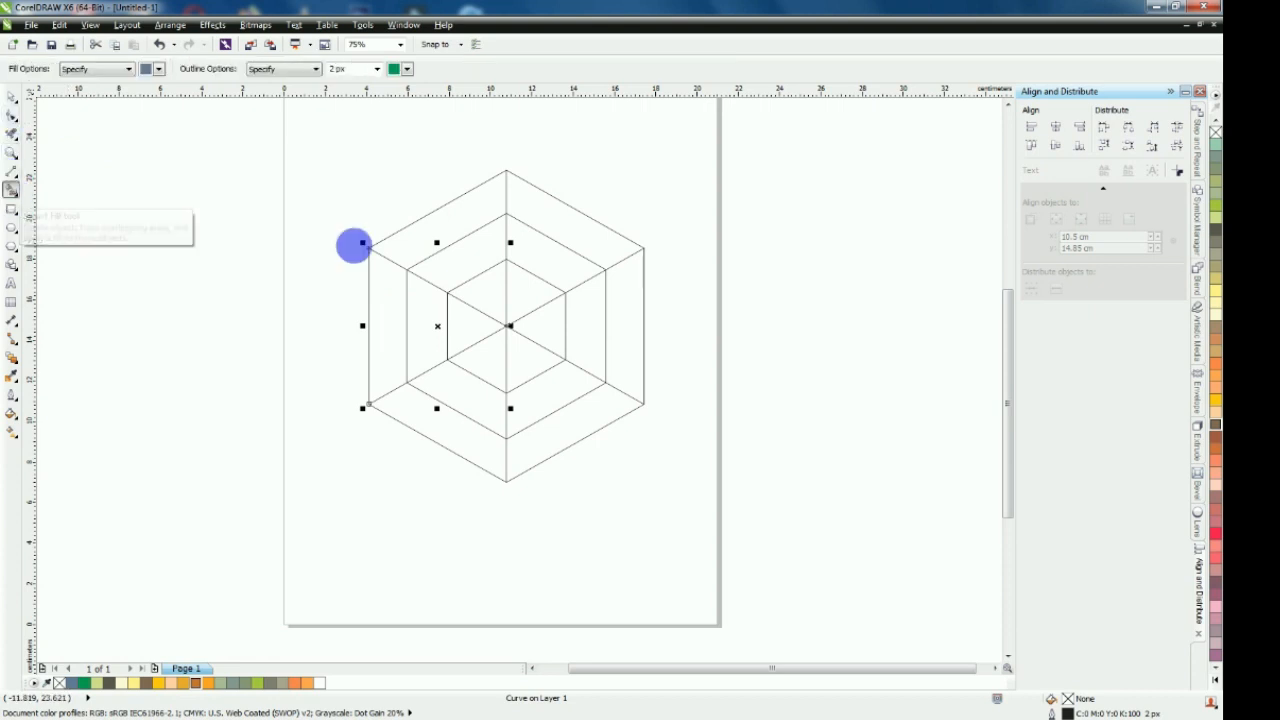
pyautogui.click(440, 222)
pyautogui.click(566, 211)
pyautogui.click(631, 289)
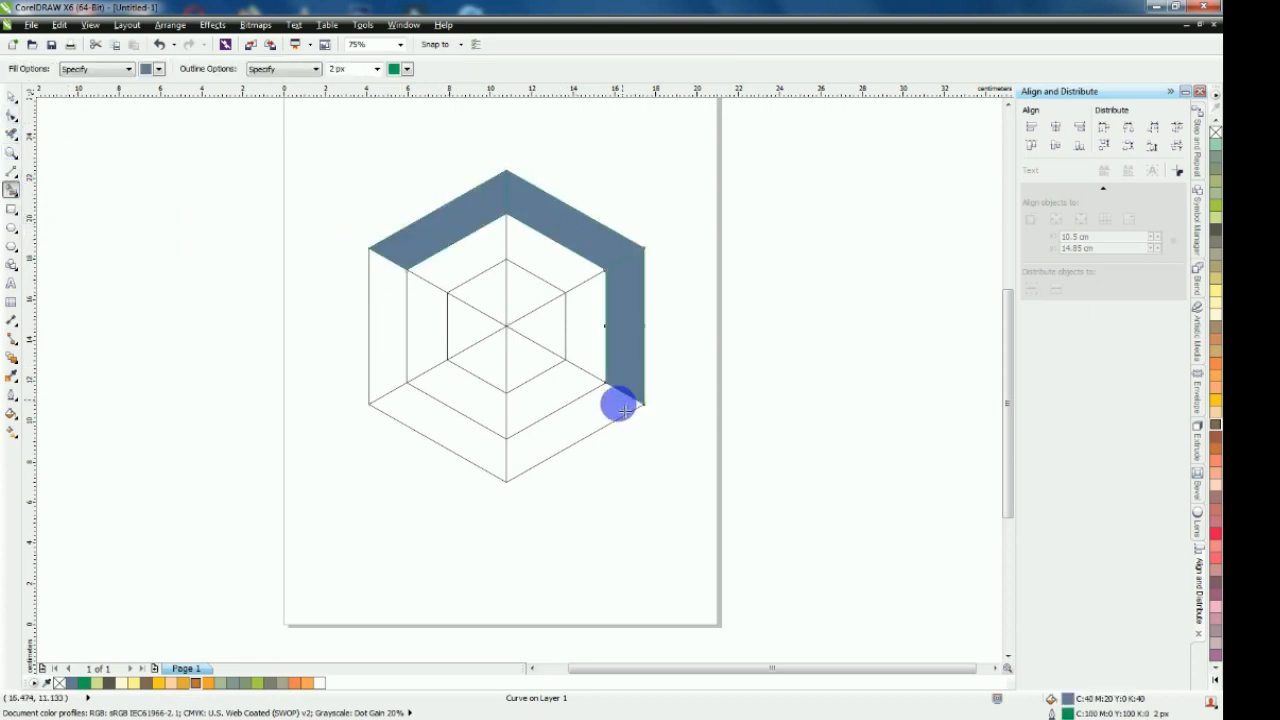
pyautogui.click(615, 404)
pyautogui.click(464, 428)
pyautogui.click(398, 360)
# Use Smart Fill to fill the six triangles of the innermost hexagon with the same blue-grey and green outline
pyautogui.click(471, 320)
pyautogui.click(530, 287)
pyautogui.click(550, 328)
pyautogui.click(528, 363)
pyautogui.click(462, 355)
# Weld the two upper triangles of the innermost hexagon into one face
pyautogui.click(12, 96)
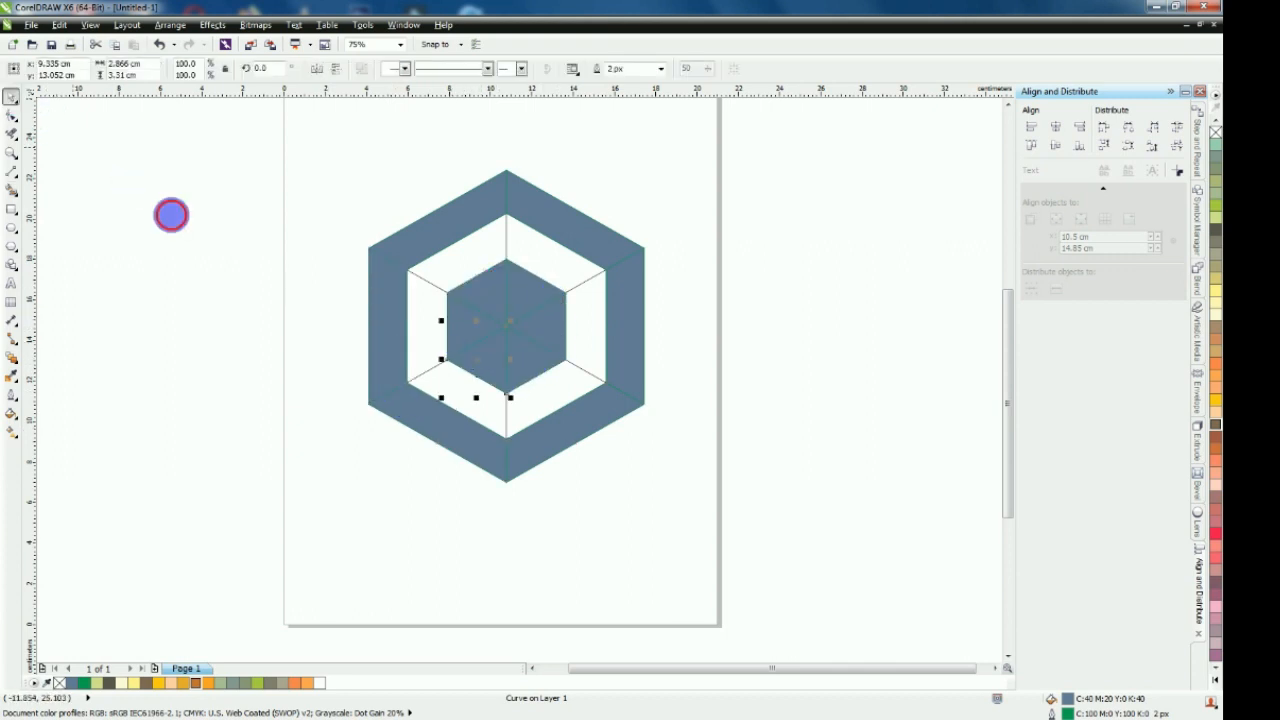
pyautogui.click(171, 214)
pyautogui.scroll(2, 514, 290)
pyautogui.click(440, 286)
pyautogui.keyDown('shift'); pyautogui.click(546, 286); pyautogui.keyUp('shift')
pyautogui.click(449, 71)
# Weld the two right-hand and the two left-hand triangles of the innermost hexagon into separate cube faces
pyautogui.click(566, 370)
pyautogui.keyDown('shift'); pyautogui.click(529, 455); pyautogui.keyUp('shift')
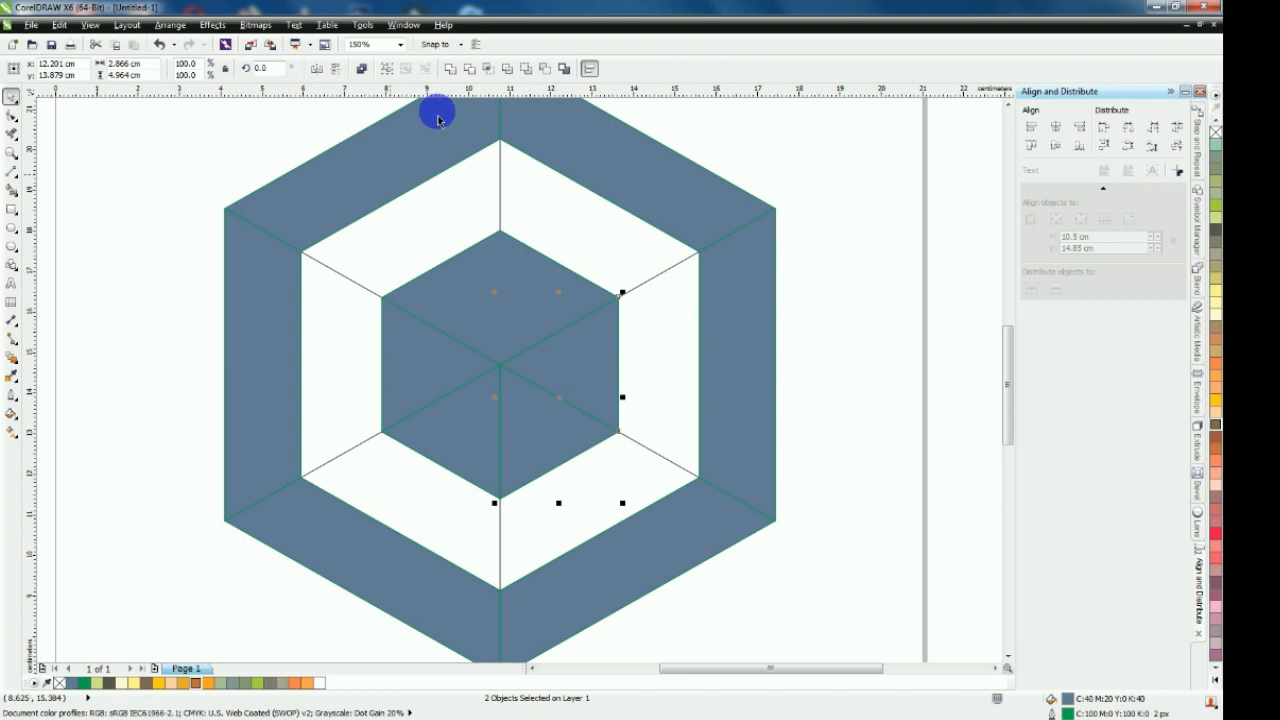
pyautogui.click(450, 68)
pyautogui.click(406, 400)
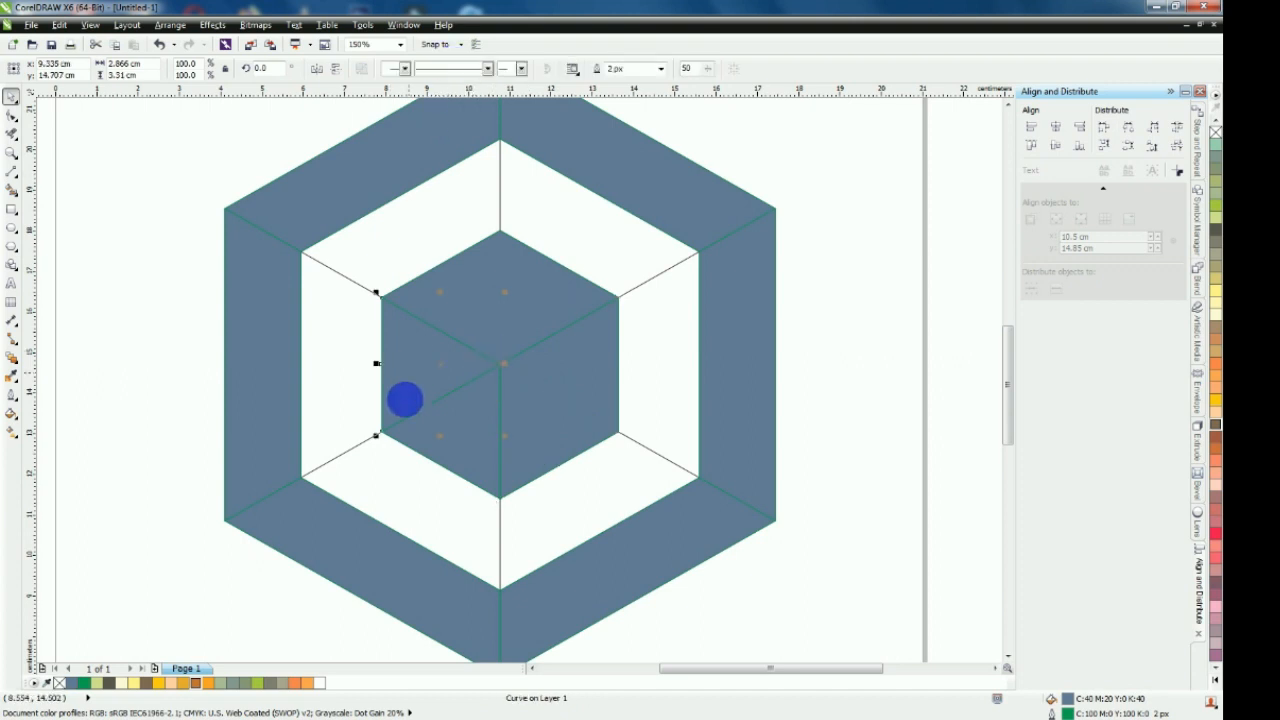
pyautogui.keyDown('shift'); pyautogui.click(463, 451); pyautogui.keyUp('shift')
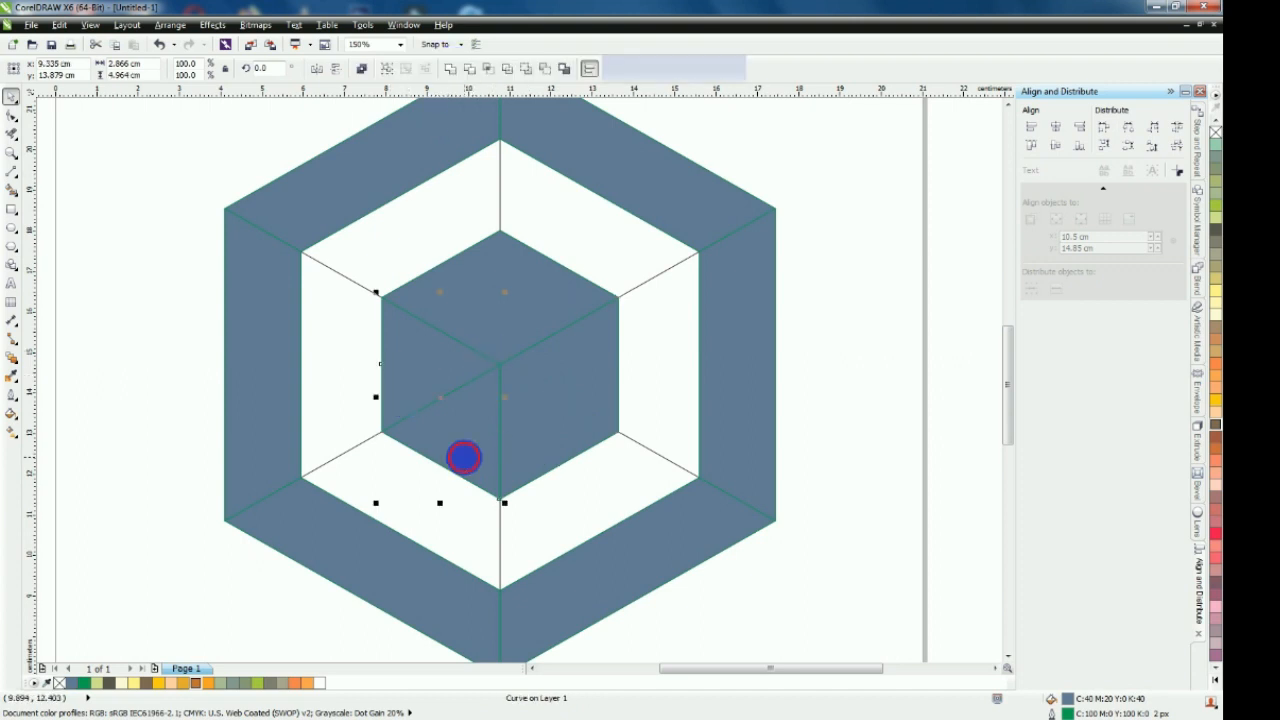
pyautogui.click(450, 68)
# Select the three cube faces and six outer ring segments together and move them off the page beside the line guide
pyautogui.scroll(-4, 532, 288)
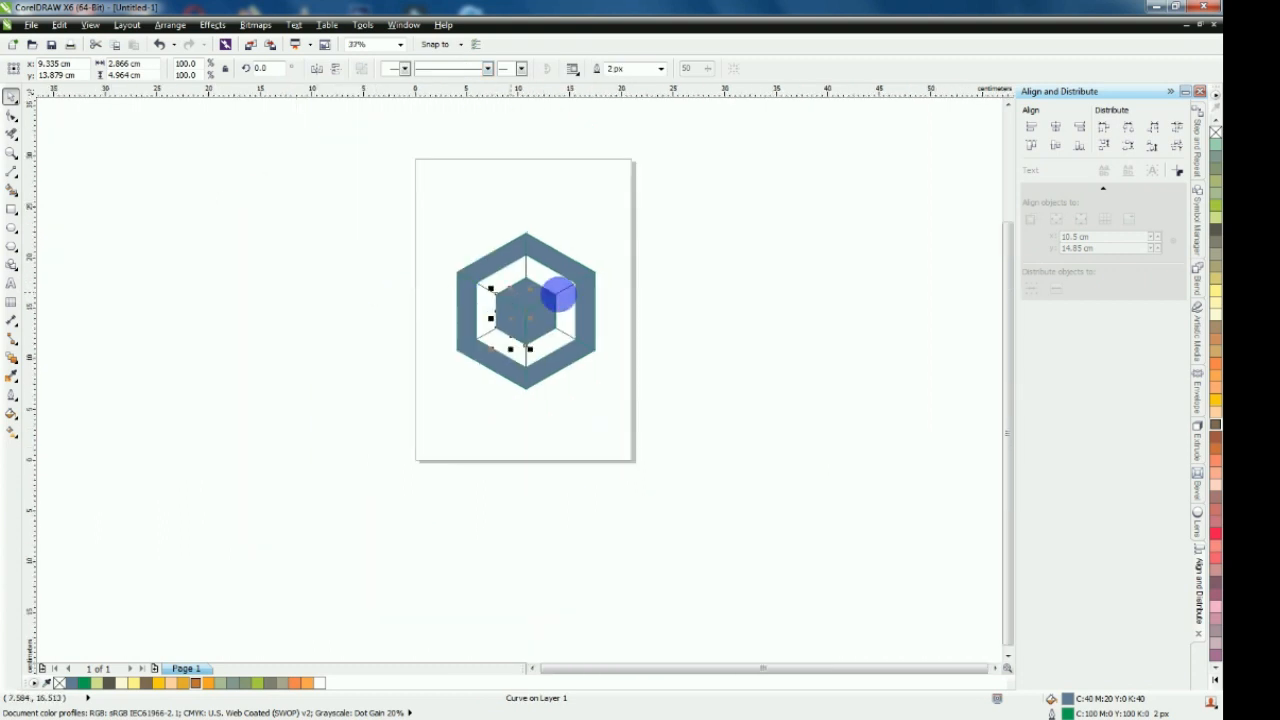
pyautogui.scroll(2, 558, 294)
pyautogui.click(504, 298)
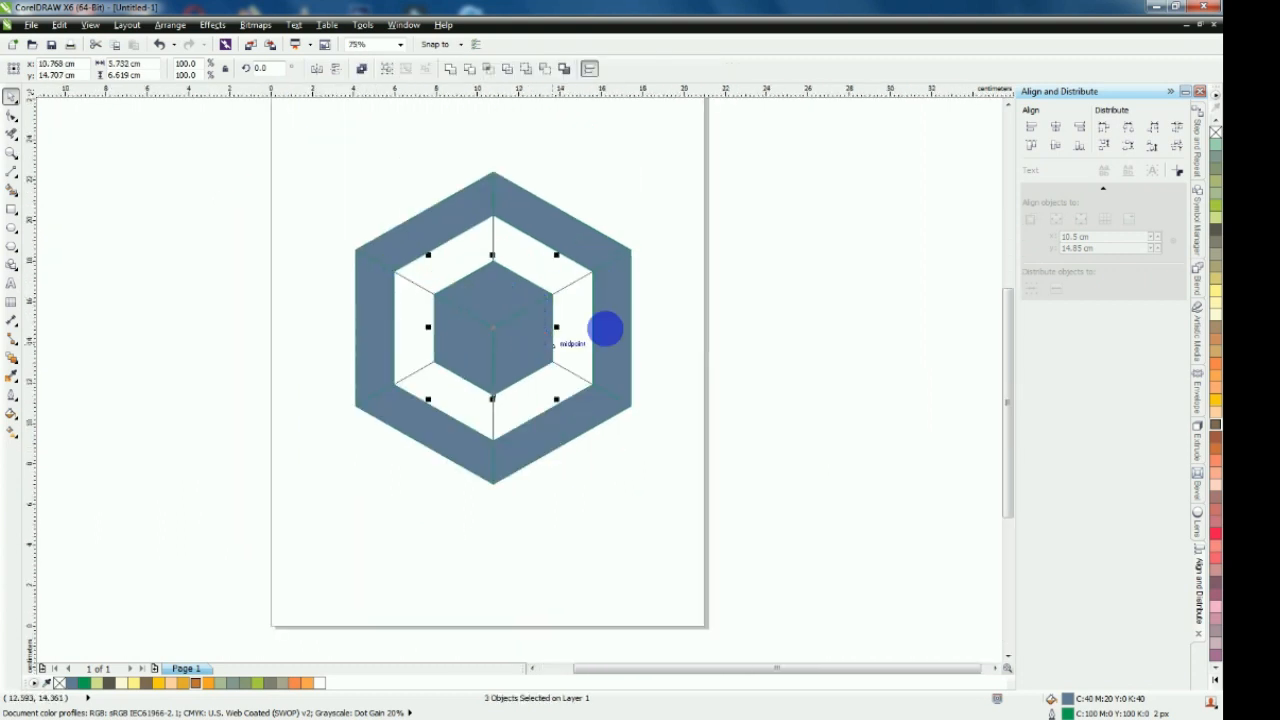
pyautogui.keyDown('shift'); pyautogui.click(621, 325); pyautogui.keyUp('shift')
pyautogui.keyDown('shift'); pyautogui.click(589, 251); pyautogui.keyUp('shift')
pyautogui.keyDown('shift'); pyautogui.click(464, 202); pyautogui.keyUp('shift')
pyautogui.keyDown('shift'); pyautogui.click(383, 326); pyautogui.keyUp('shift')
pyautogui.keyDown('shift'); pyautogui.click(417, 423); pyautogui.keyUp('shift')
pyautogui.keyDown('shift'); pyautogui.click(549, 434); pyautogui.keyUp('shift')
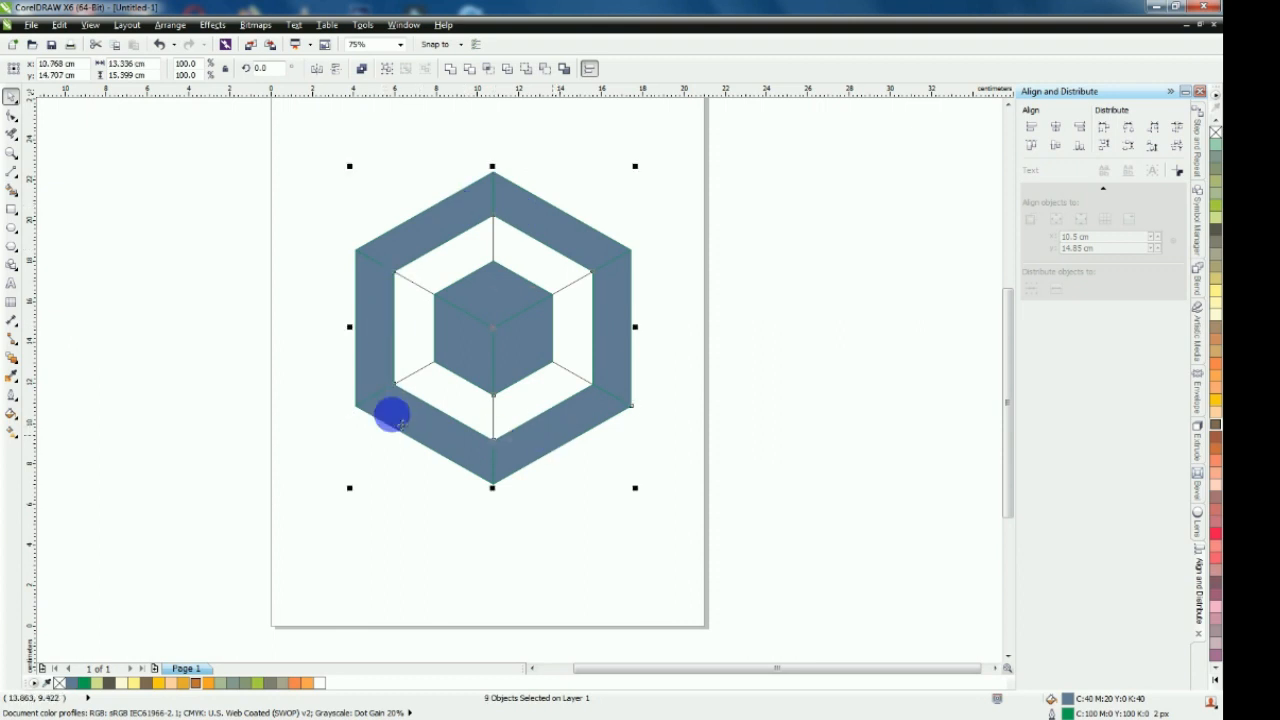
pyautogui.scroll(-2, 414, 410)
pyautogui.moveTo(431, 371); pyautogui.dragTo(651, 370)
pyautogui.click(813, 343)
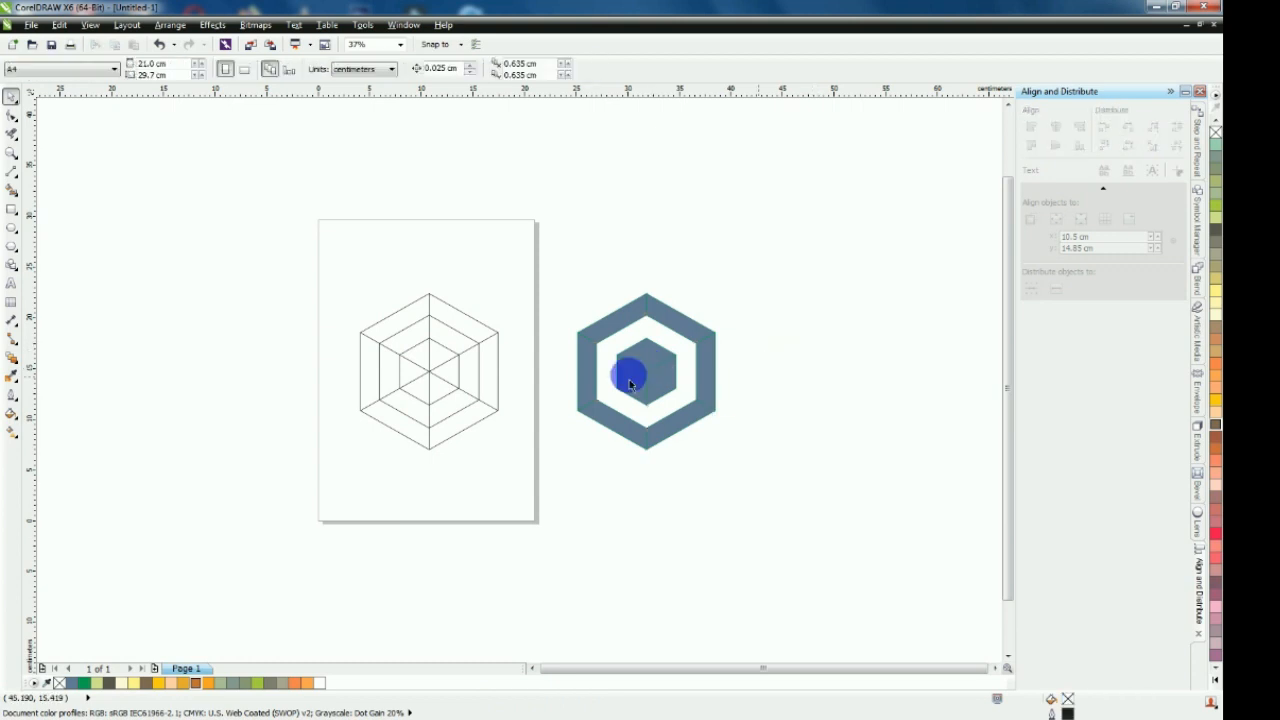
# Make a concentric copy of the guide's middle hexagon scaled down to about 8.8 by 10.1 cm
pyautogui.scroll(2, 652, 368)
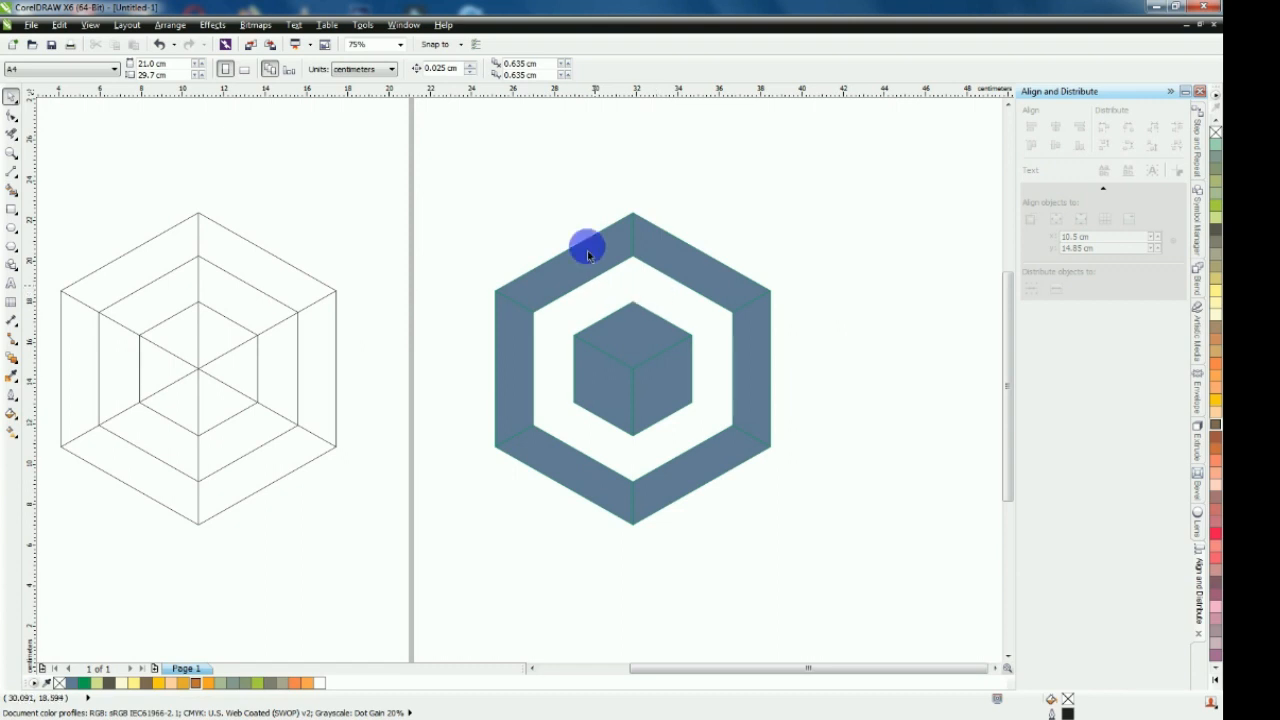
pyautogui.click(250, 288)
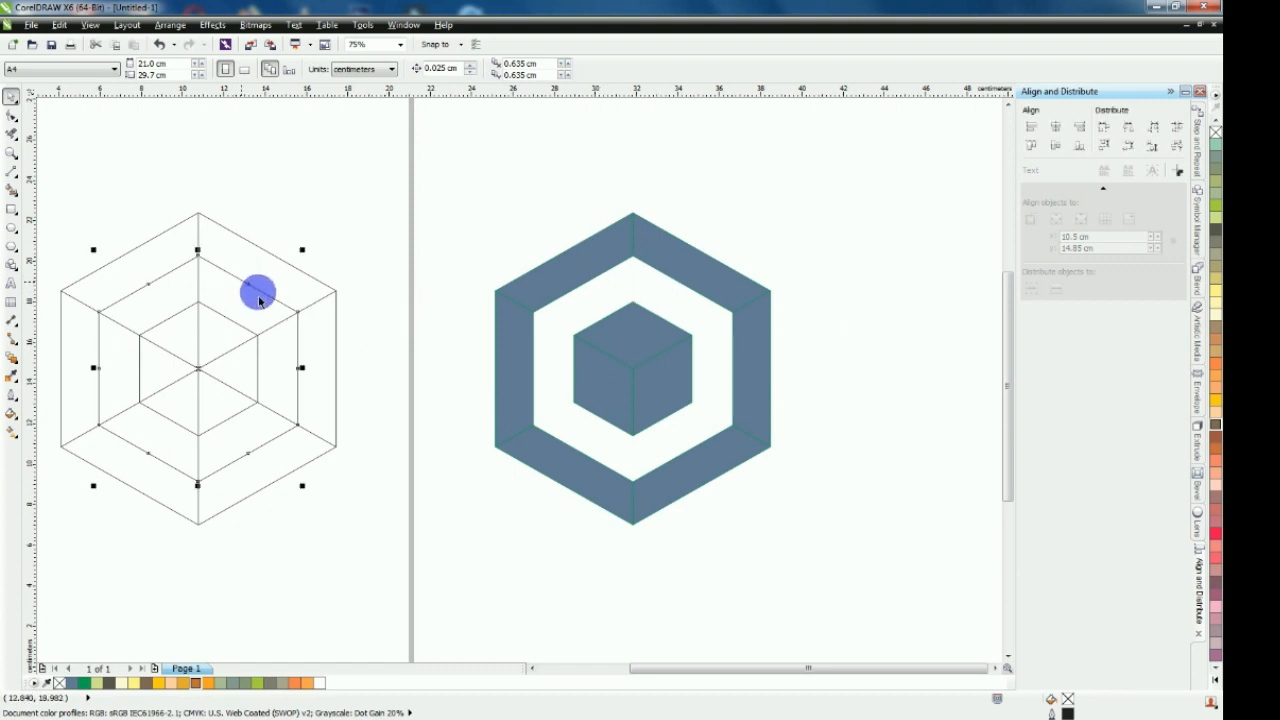
pyautogui.scroll(2, 263, 300)
pyautogui.moveTo(335, 204); pyautogui.dragTo(316, 214)
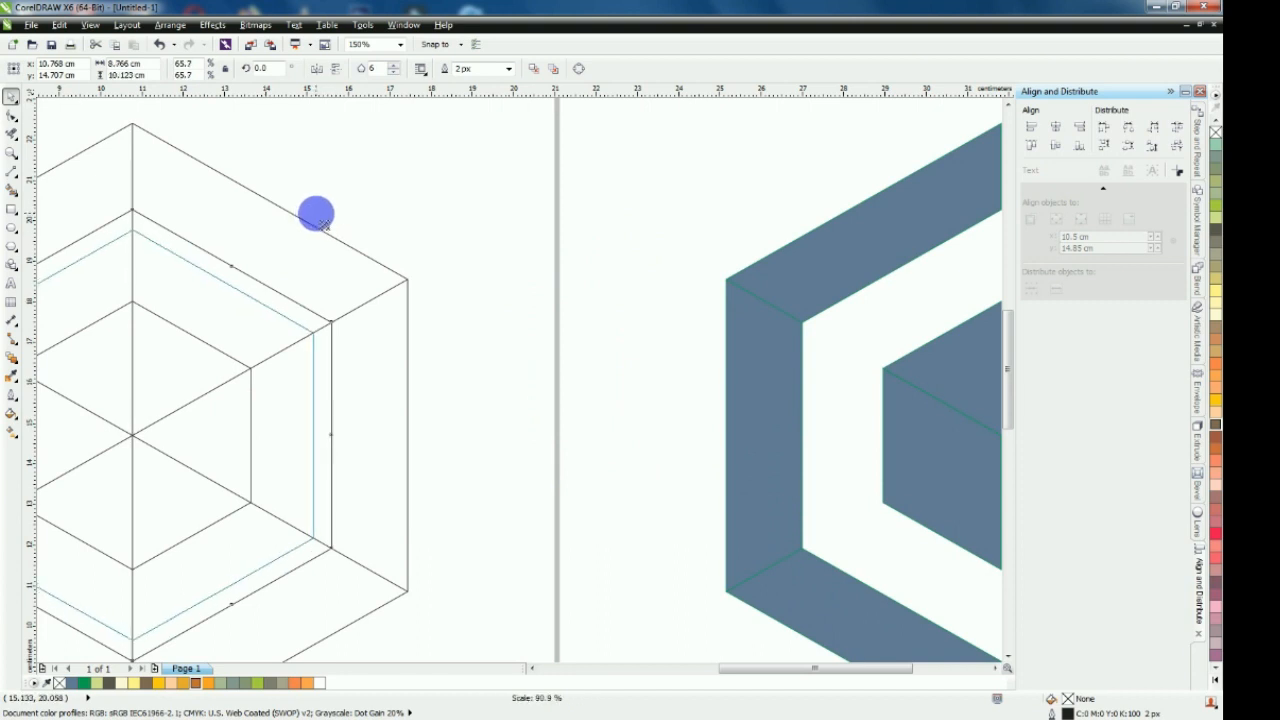
pyautogui.scroll(-2, 316, 214)
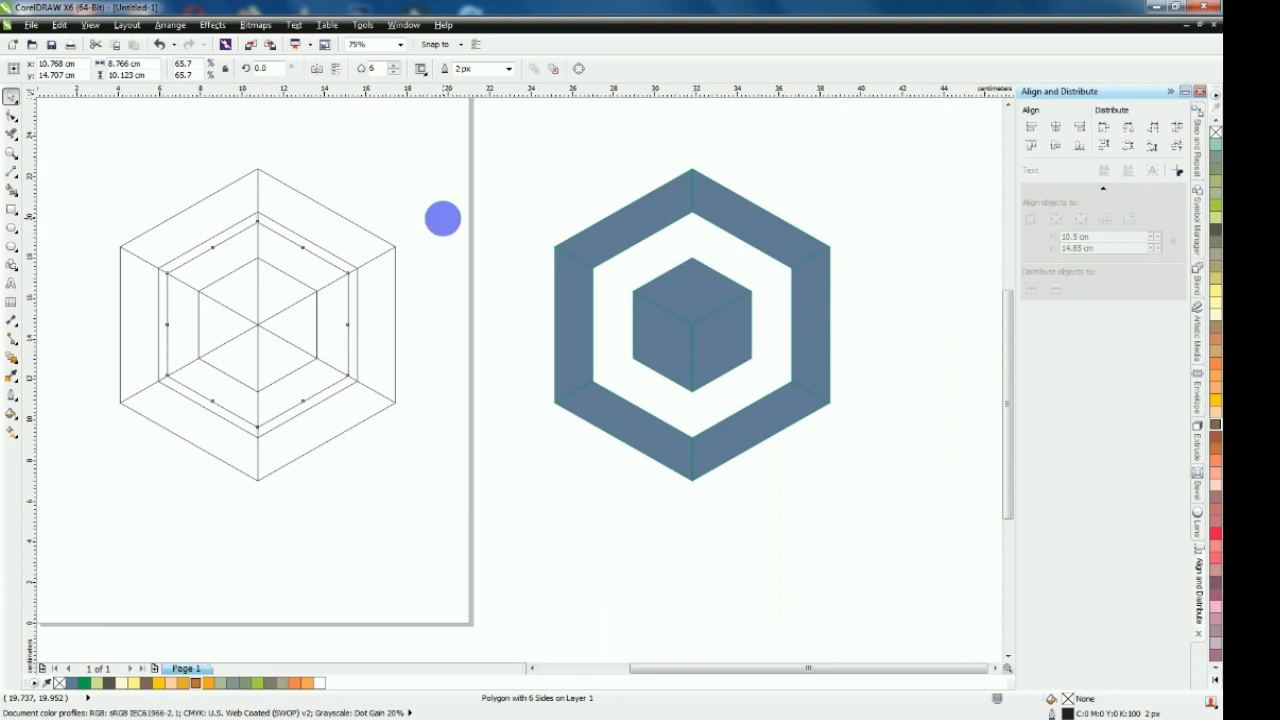
pyautogui.click(443, 217)
# Use Smart Fill to fill the narrow ring segments between the middle hexagon and its smaller copy with blue-grey
pyautogui.click(11, 190)
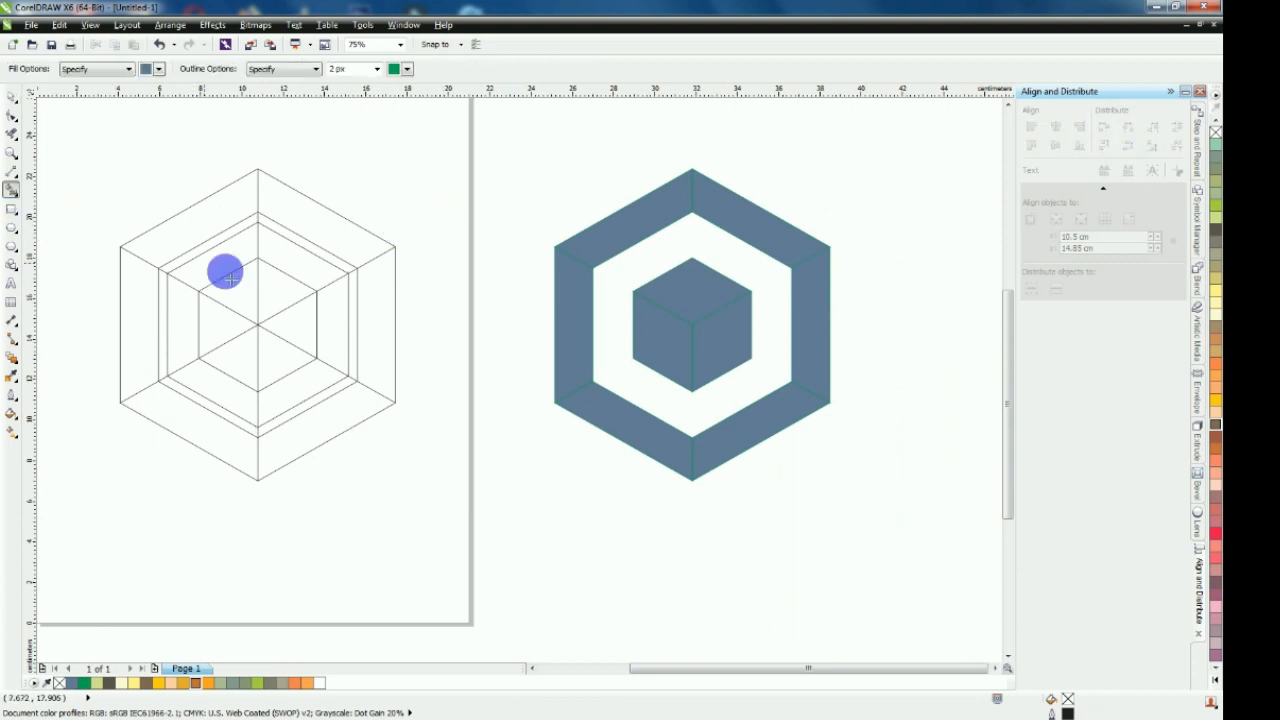
pyautogui.click(206, 242)
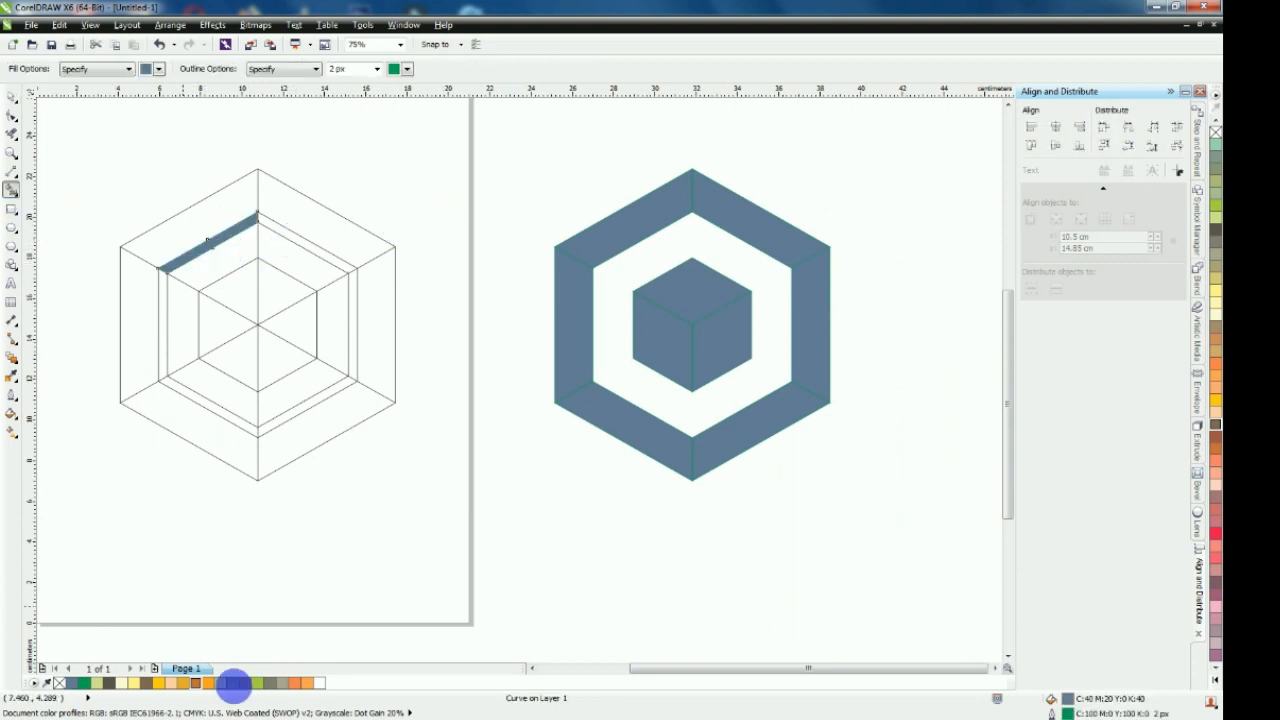
pyautogui.click(206, 405)
pyautogui.click(300, 411)
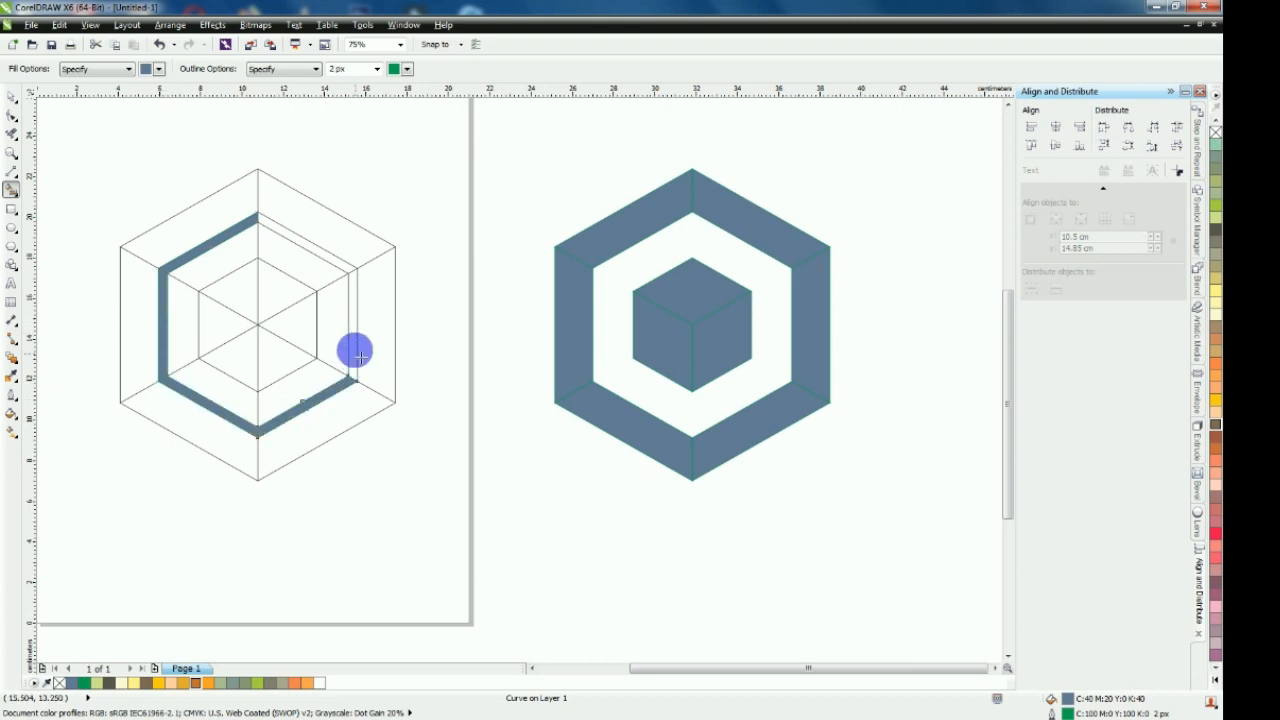
# Change the fill of the narrow ring's upper-right segment to orange
pyautogui.click(17, 114)
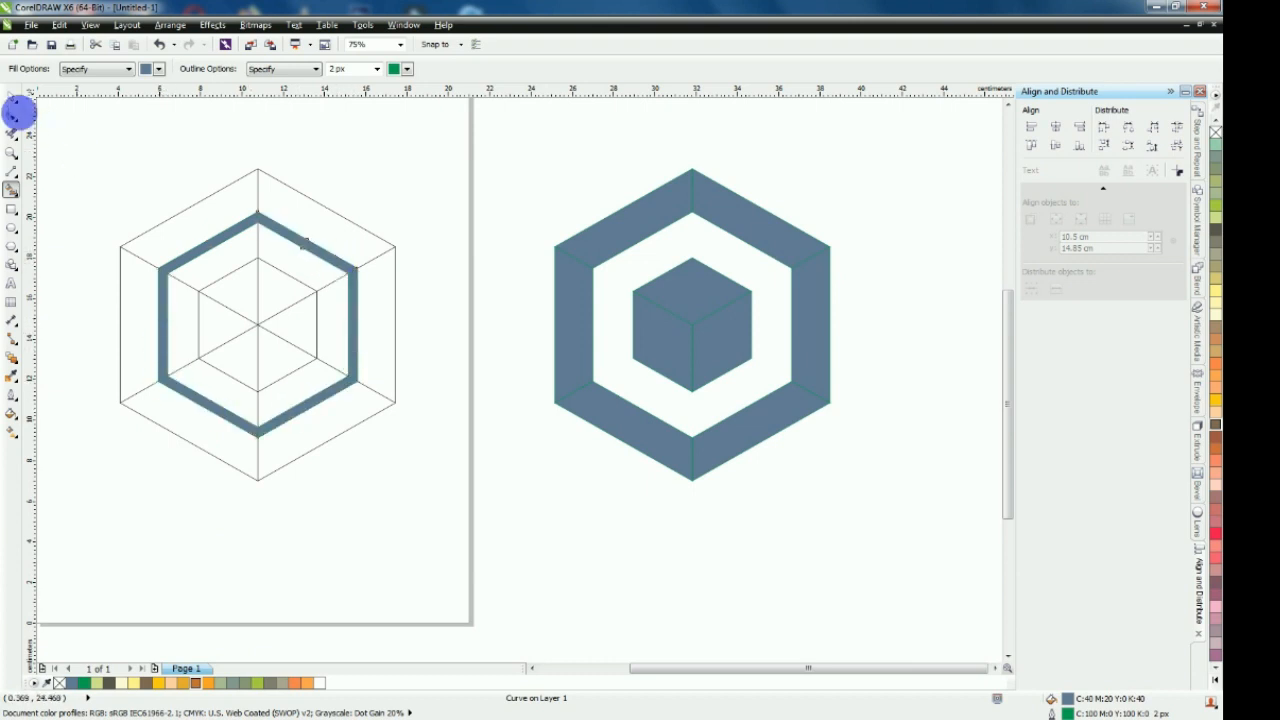
pyautogui.click(14, 98)
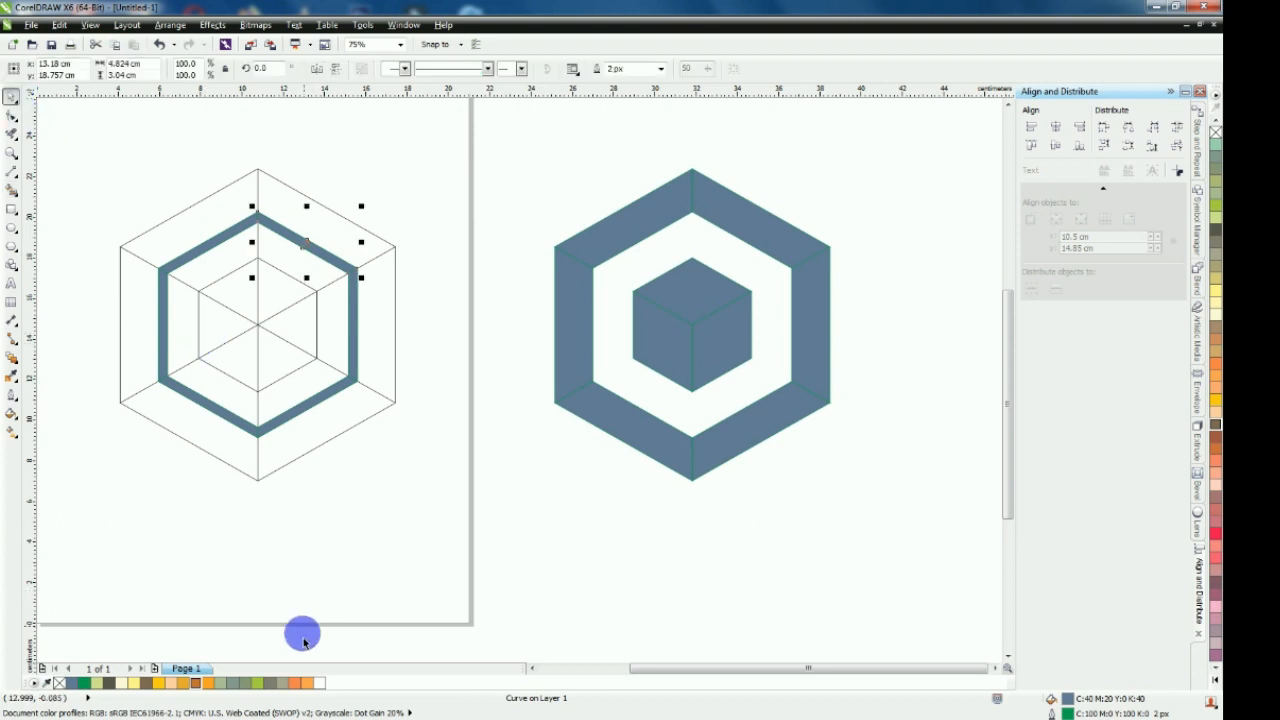
pyautogui.click(196, 683)
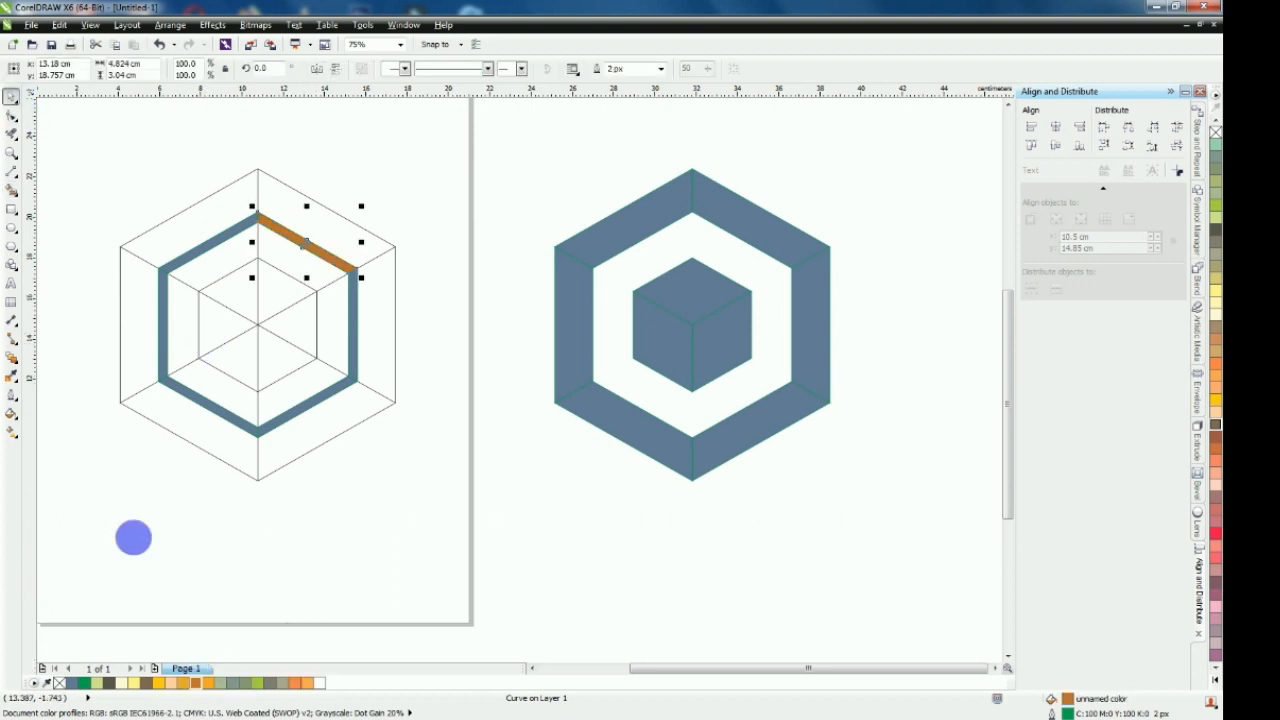
# Copy the orange fill from the narrow ring's upper-right segment onto its other five segments
pyautogui.click(11, 376)
pyautogui.click(287, 234)
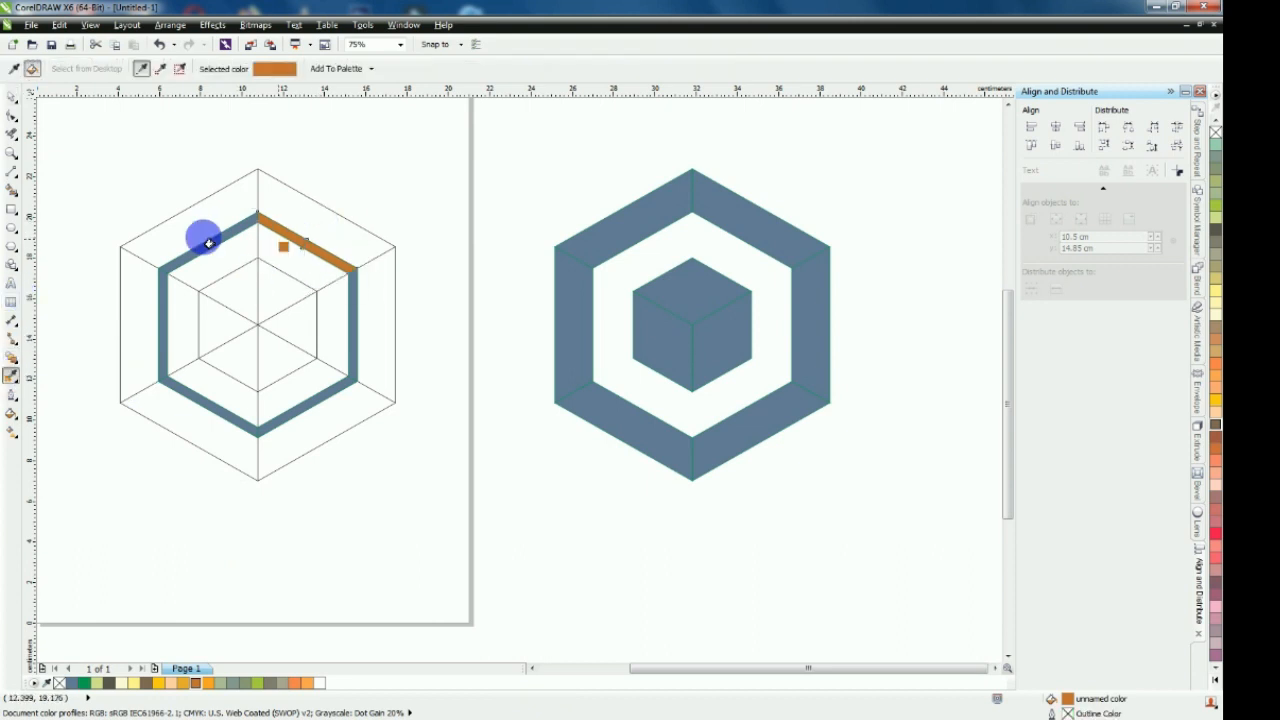
pyautogui.click(202, 258)
pyautogui.click(165, 293)
pyautogui.click(194, 397)
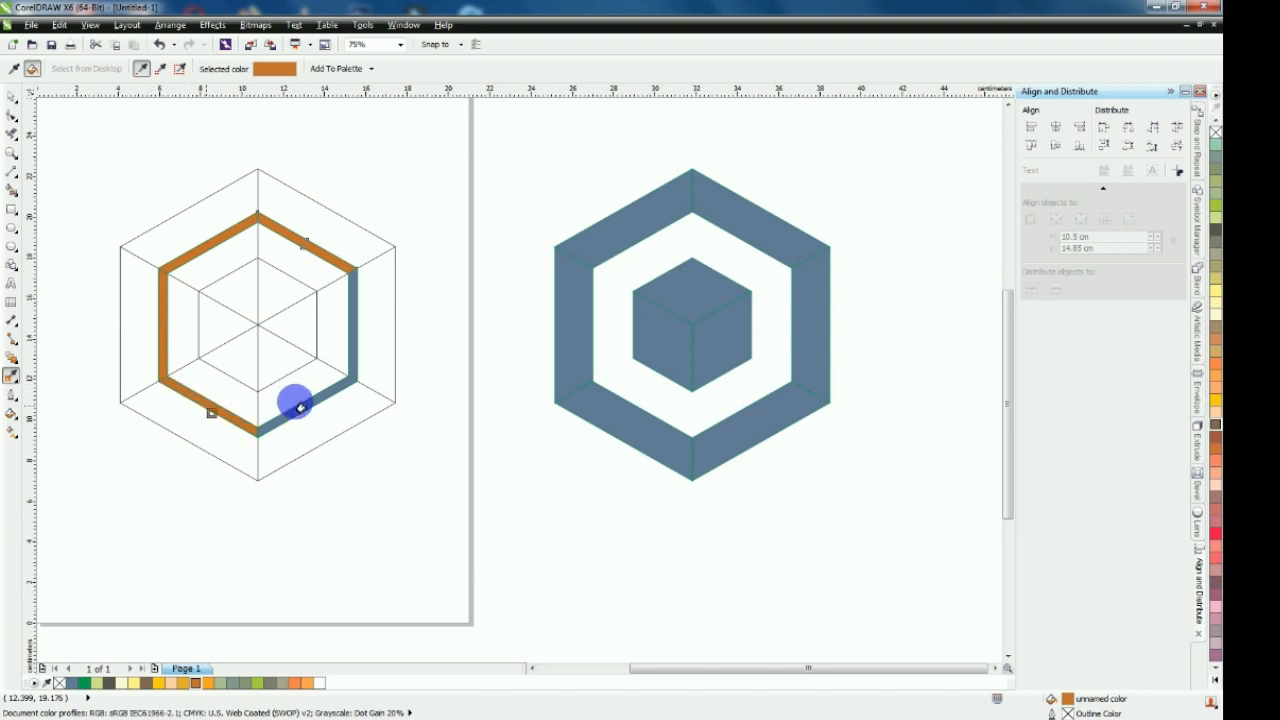
pyautogui.click(313, 411)
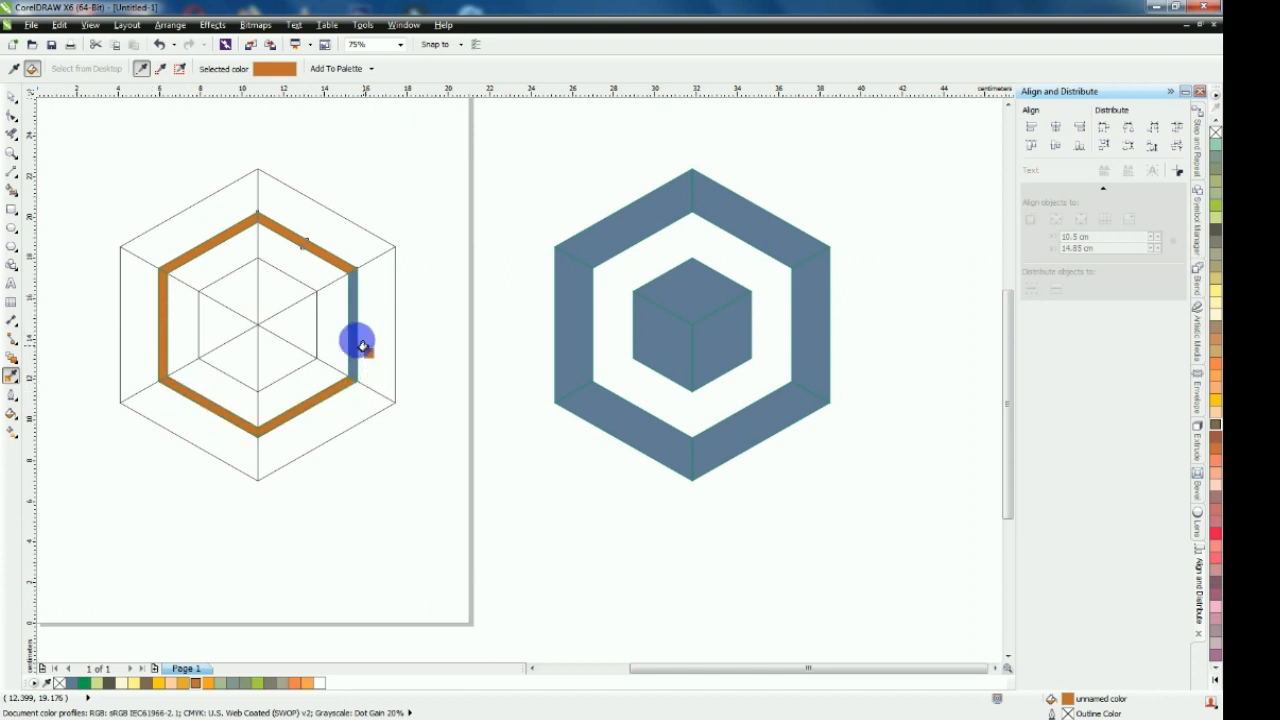
pyautogui.click(356, 342)
# Select the six orange narrow ring segments together and move them off the page, fitting them against the inner edge of the blue-grey ring
pyautogui.click(11, 97)
pyautogui.click(123, 183)
pyautogui.click(238, 247)
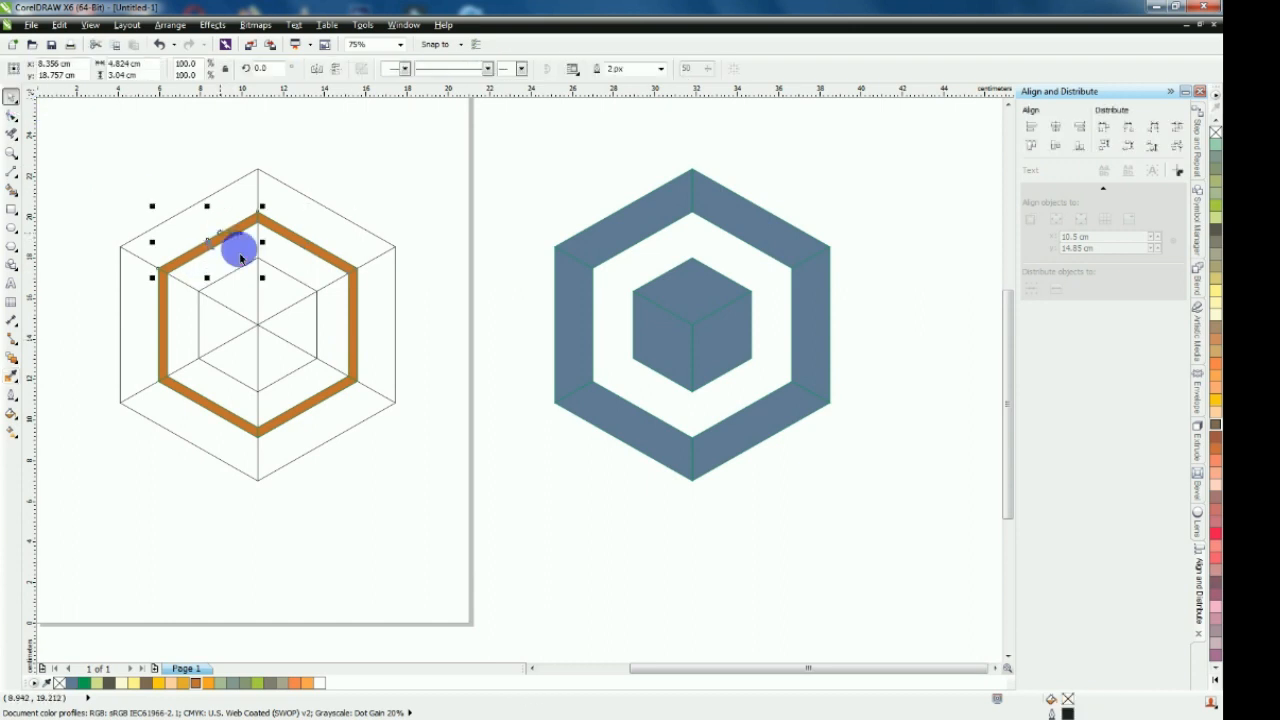
pyautogui.keyDown('shift'); pyautogui.click(288, 233); pyautogui.keyUp('shift')
pyautogui.keyDown('shift'); pyautogui.click(354, 309); pyautogui.keyUp('shift')
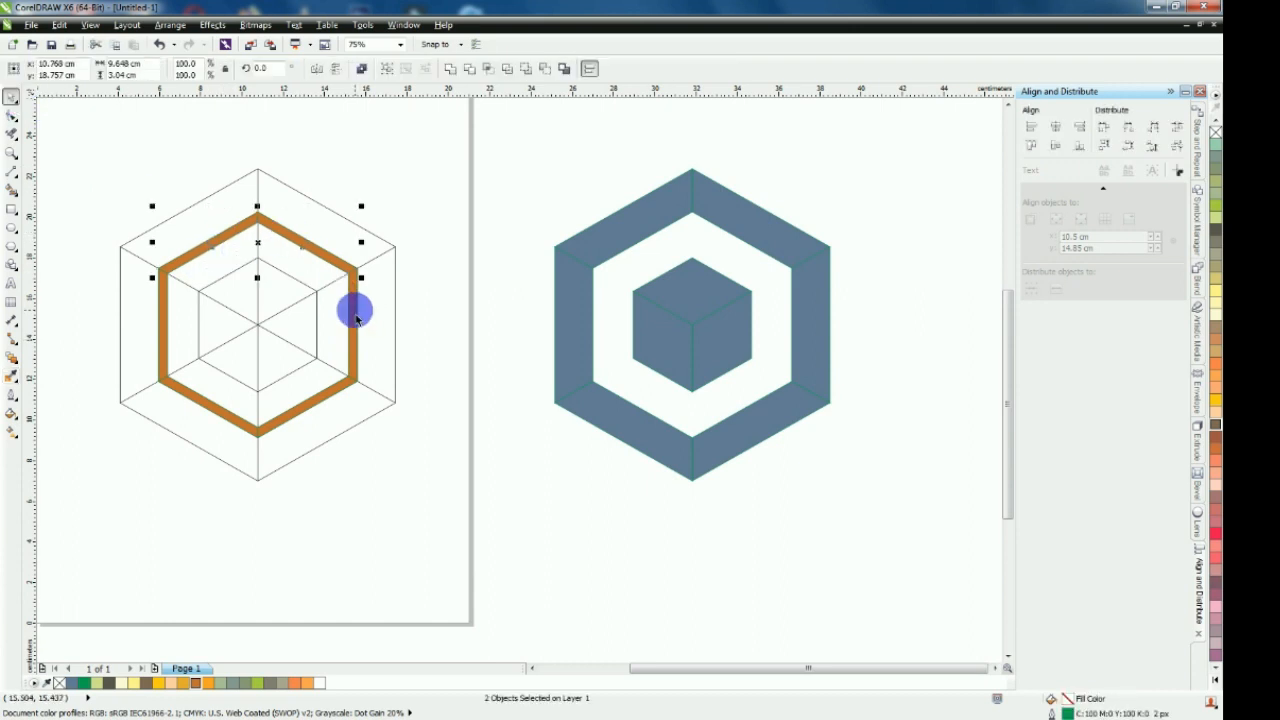
pyautogui.keyDown('shift'); pyautogui.click(329, 405); pyautogui.keyUp('shift')
pyautogui.keyDown('shift'); pyautogui.click(240, 417); pyautogui.keyUp('shift')
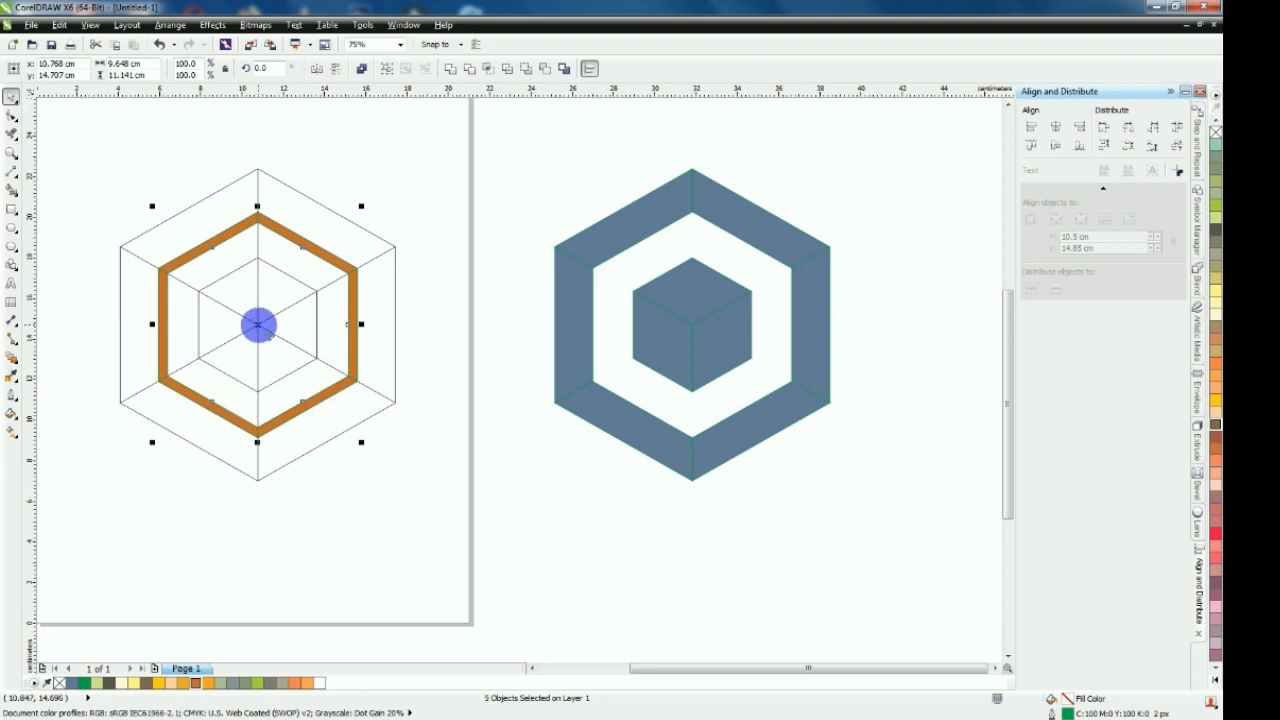
pyautogui.moveTo(315, 324); pyautogui.dragTo(692, 323)
pyautogui.hotkey('ctrl', 'z')
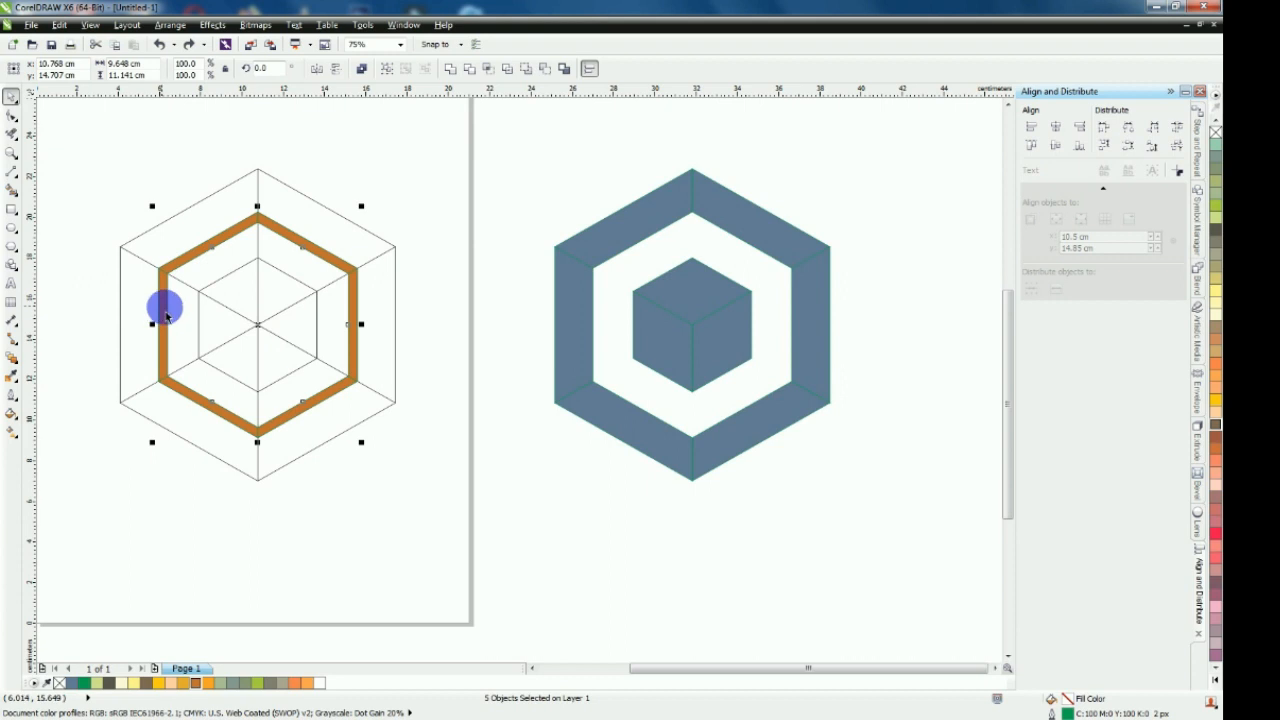
pyautogui.moveTo(258, 324); pyautogui.dragTo(702, 332)
pyautogui.scroll(3, 809, 283)
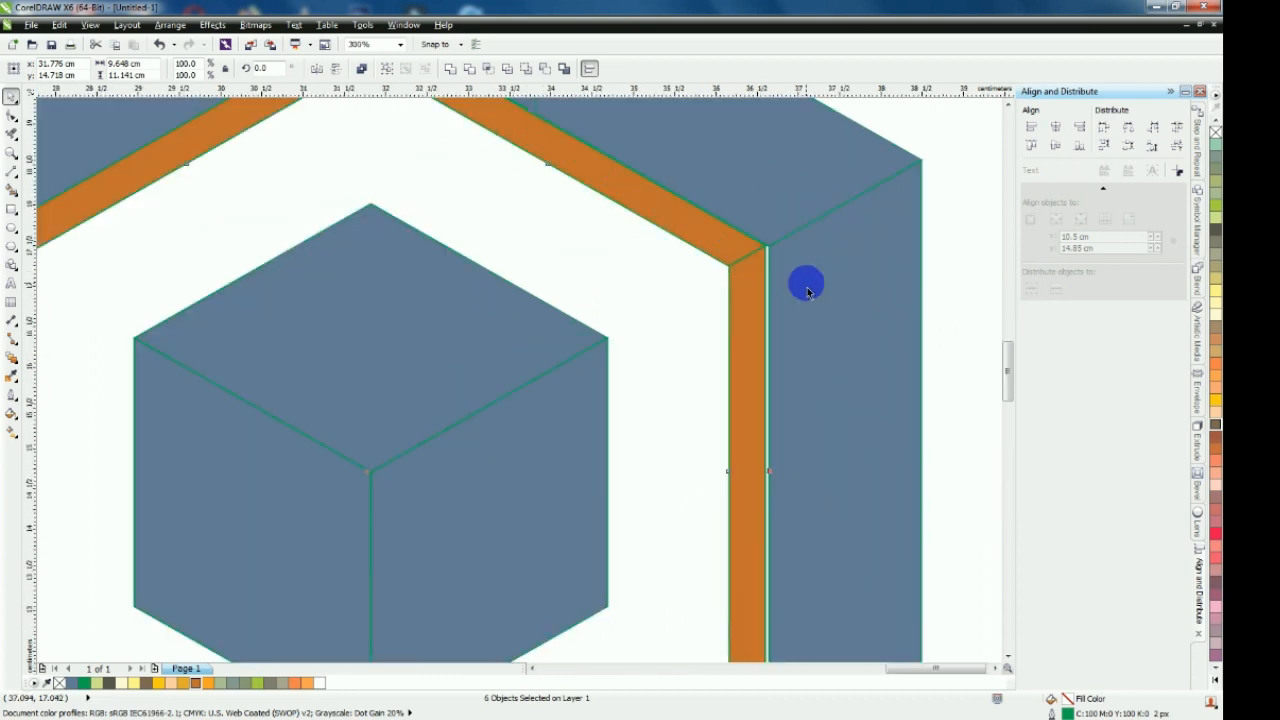
pyautogui.scroll(3, 790, 243)
pyautogui.moveTo(790, 237); pyautogui.dragTo(783, 283)
pyautogui.scroll(-5, 722, 306)
pyautogui.click(586, 251)
# Use Smart Fill to fill the guide's upper-right outer segment with blue-grey
pyautogui.scroll(-1, 554, 286)
pyautogui.scroll(1, 714, 326)
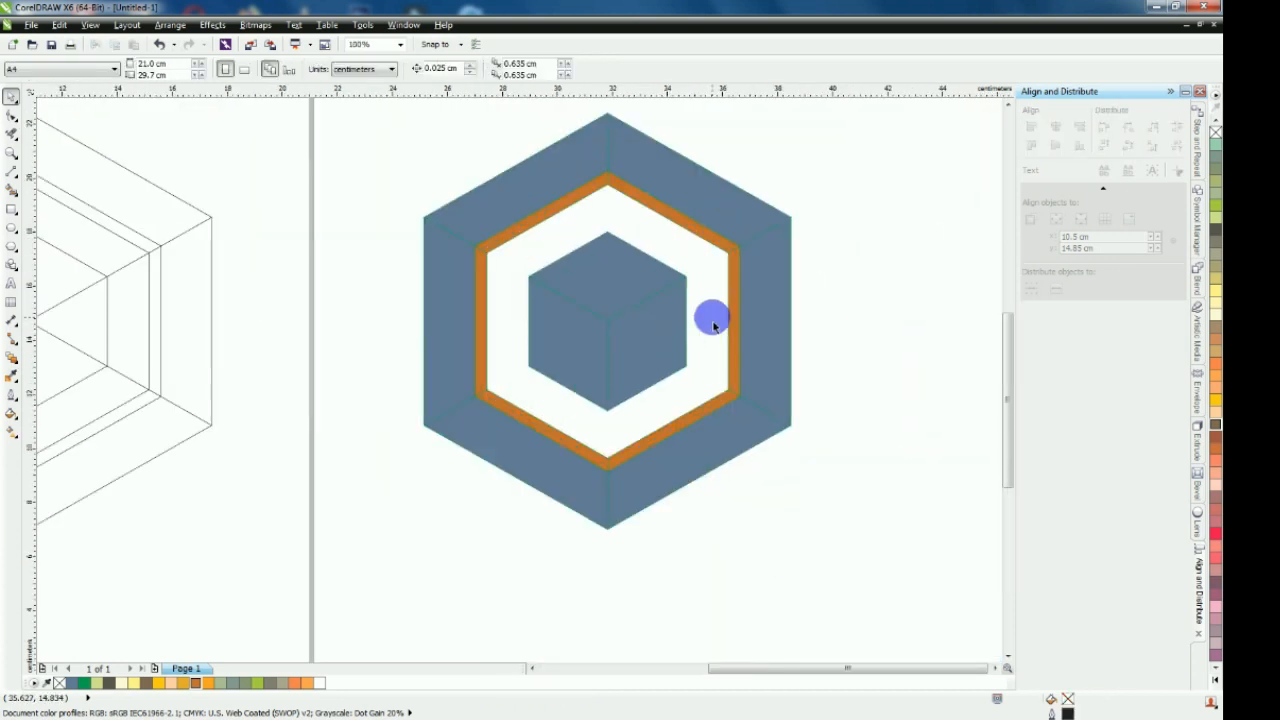
pyautogui.moveTo(1012, 319); pyautogui.dragTo(1012, 318)
pyautogui.click(1011, 315)
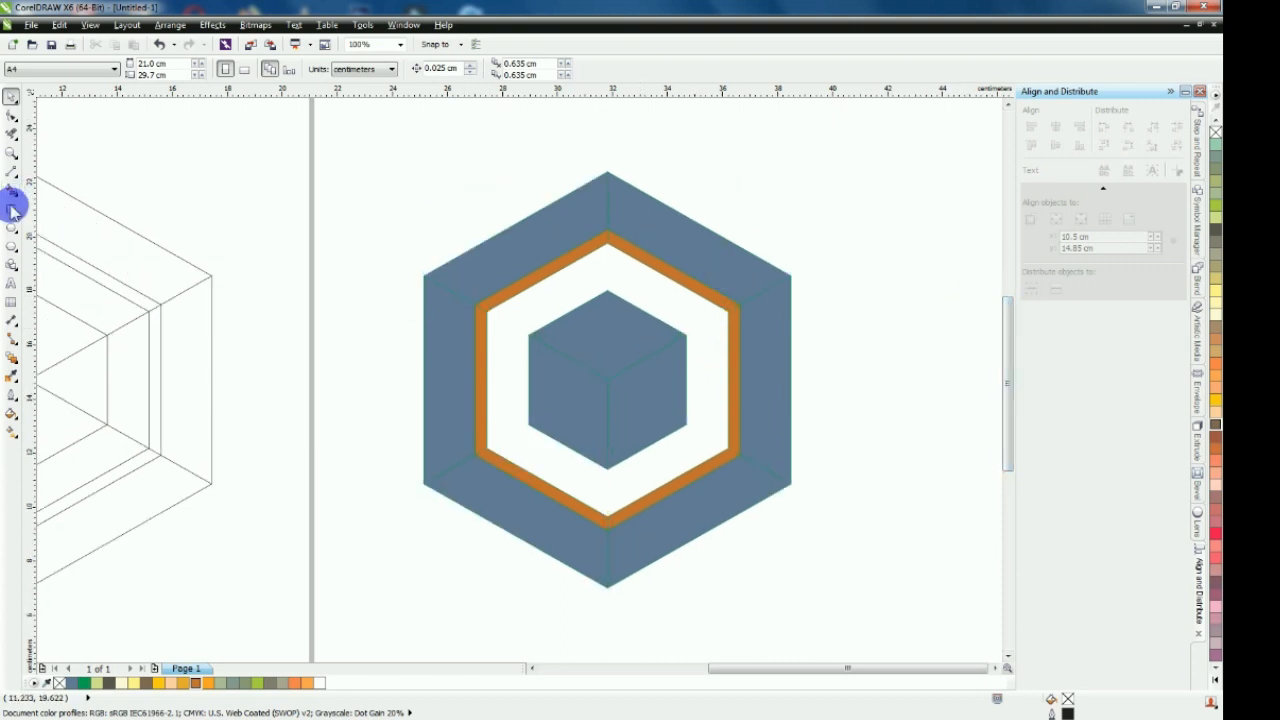
pyautogui.scroll(-1, 330, 252)
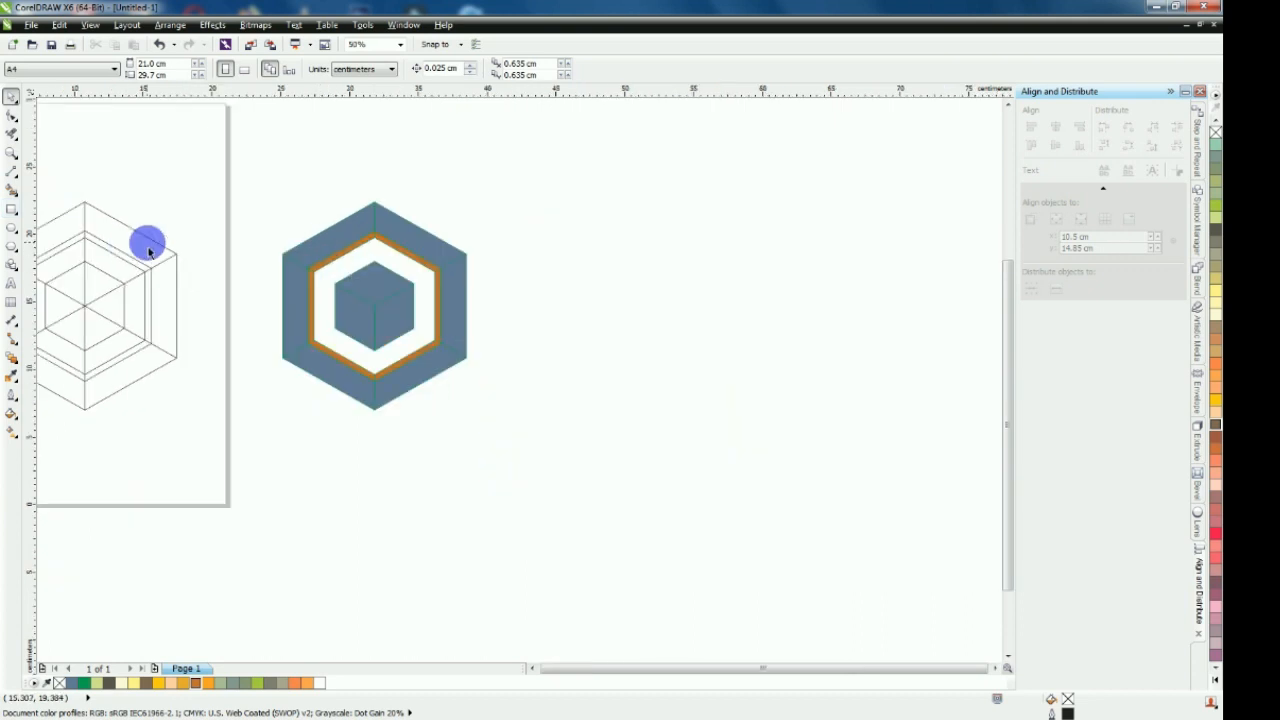
pyautogui.scroll(-1, 323, 234)
pyautogui.scroll(1, 190, 262)
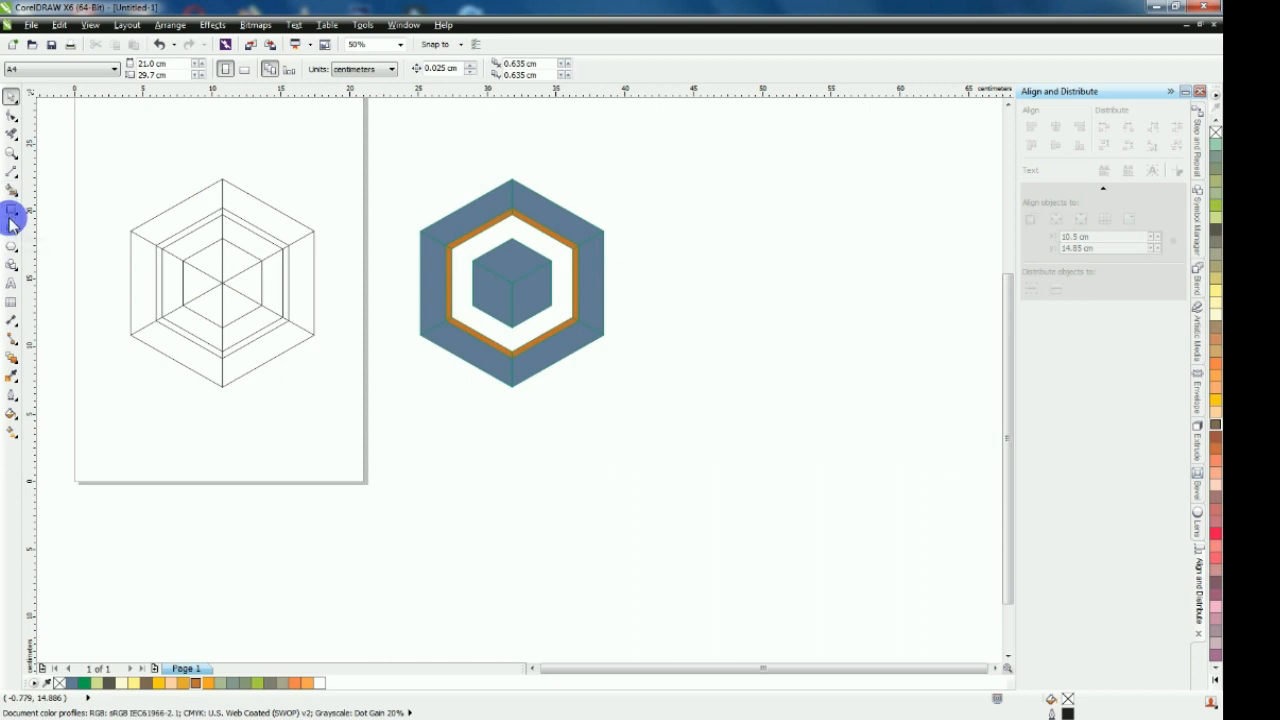
pyautogui.click(11, 189)
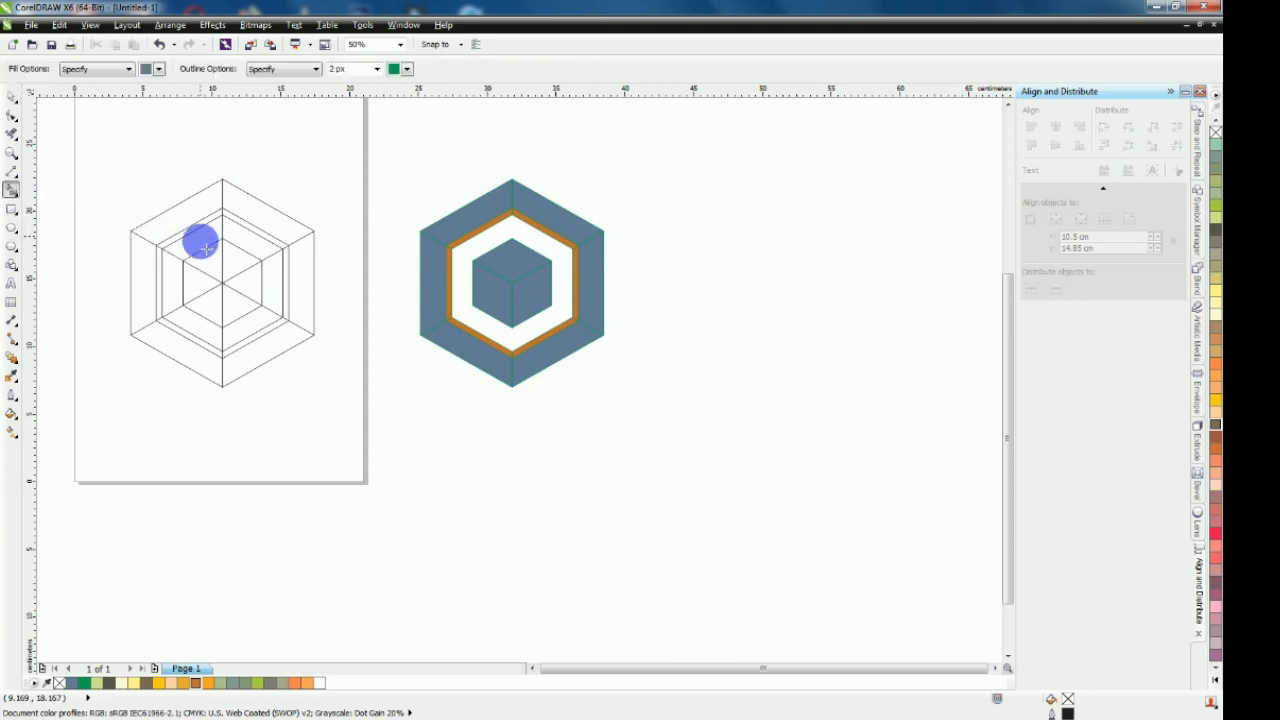
pyautogui.click(259, 225)
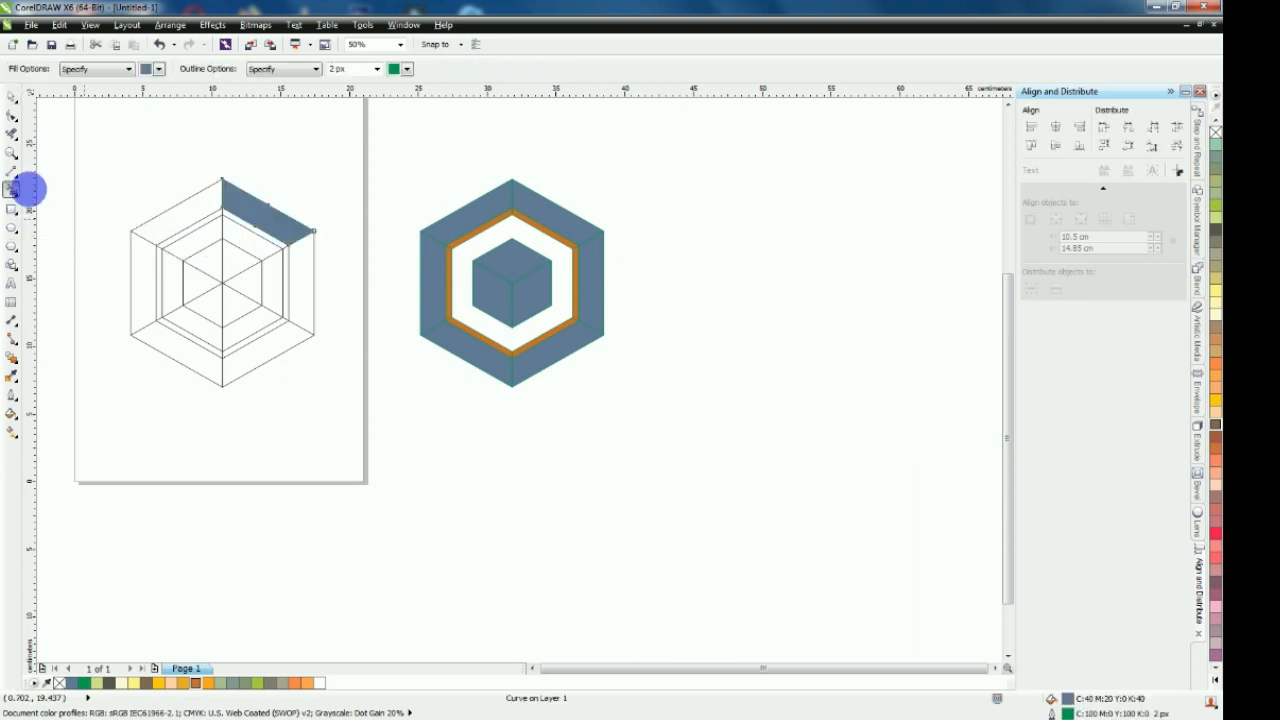
# Move the new blue-grey segment onto the logo as a strip crossing the upper-left ring segments down to the cube's upper-left corner
pyautogui.click(11, 97)
pyautogui.click(234, 217)
pyautogui.moveTo(316, 231); pyautogui.dragTo(482, 255)
pyautogui.scroll(3, 482, 255)
pyautogui.moveTo(485, 210); pyautogui.dragTo(503, 306)
pyautogui.scroll(-2, 466, 171)
pyautogui.scroll(2, 457, 197)
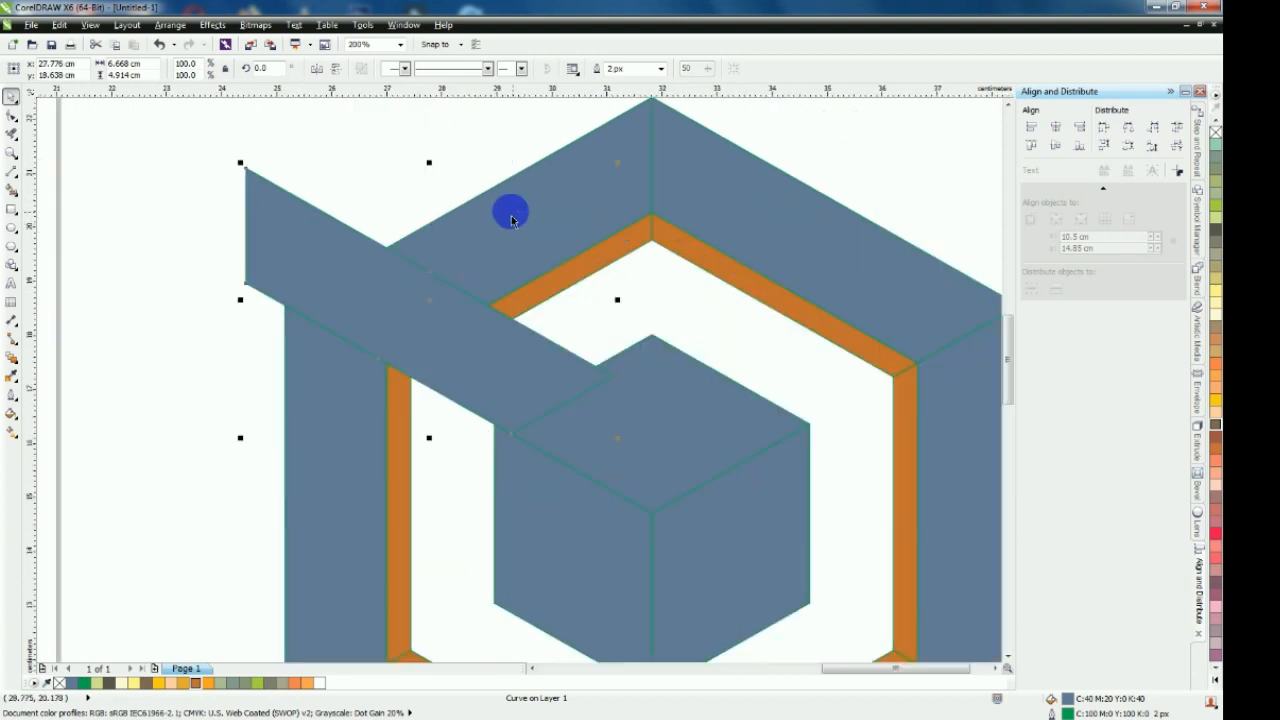
# Change the crossing strip's fill to light olive green (C20 M0 Y60 K20)
pyautogui.click(884, 138)
pyautogui.click(473, 359)
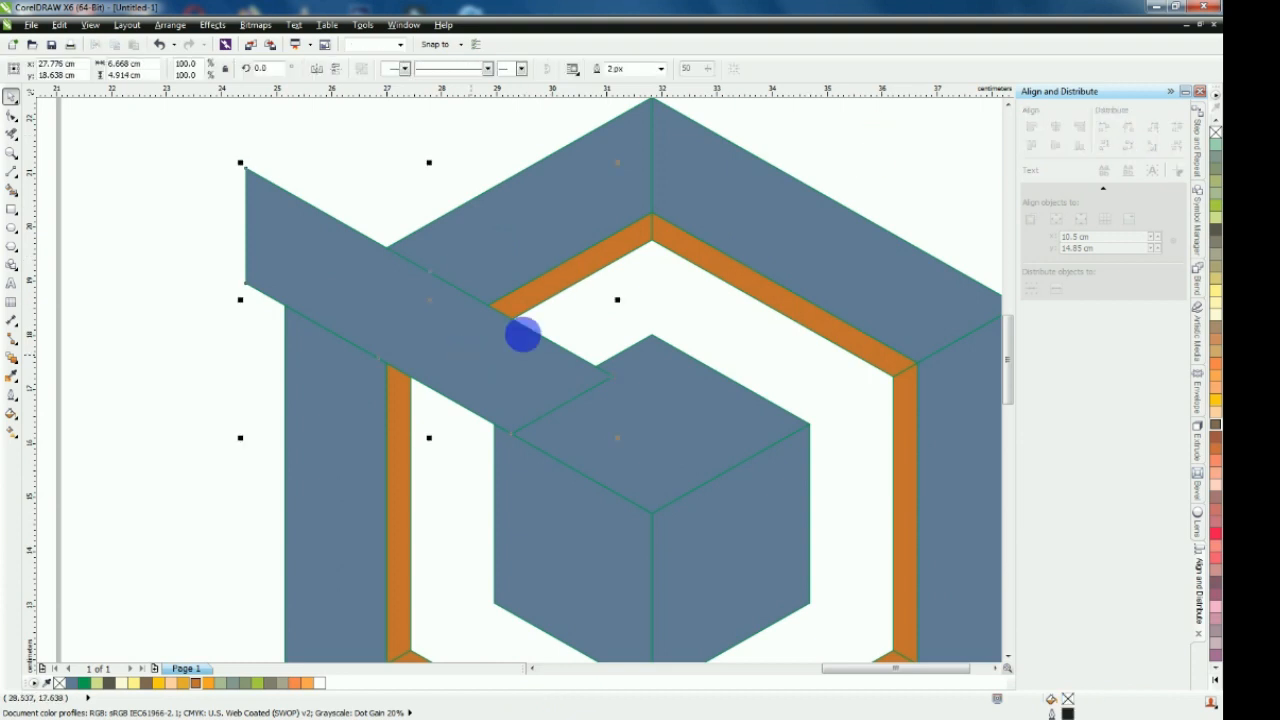
pyautogui.click(1217, 189)
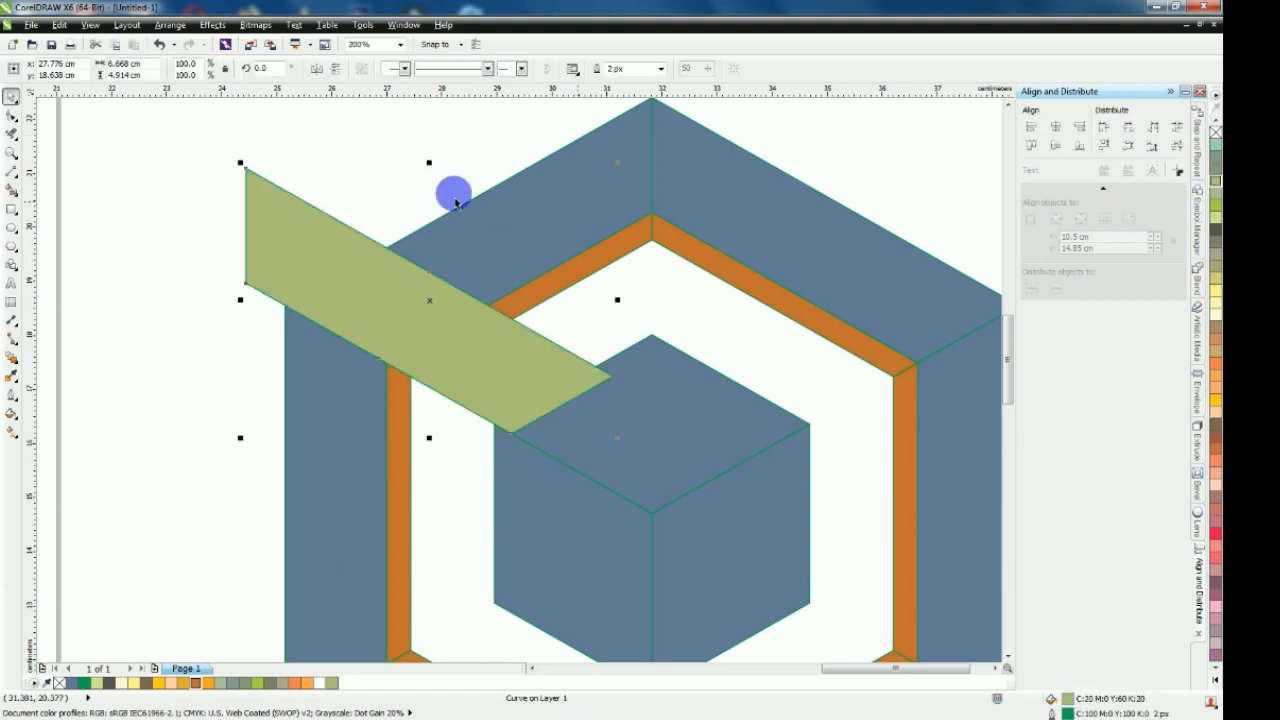
# Trim the logo's upper-left outer ring segment with the green strip, keeping the strip in its position
pyautogui.keyDown('shift'); pyautogui.click(534, 203); pyautogui.keyUp('shift')
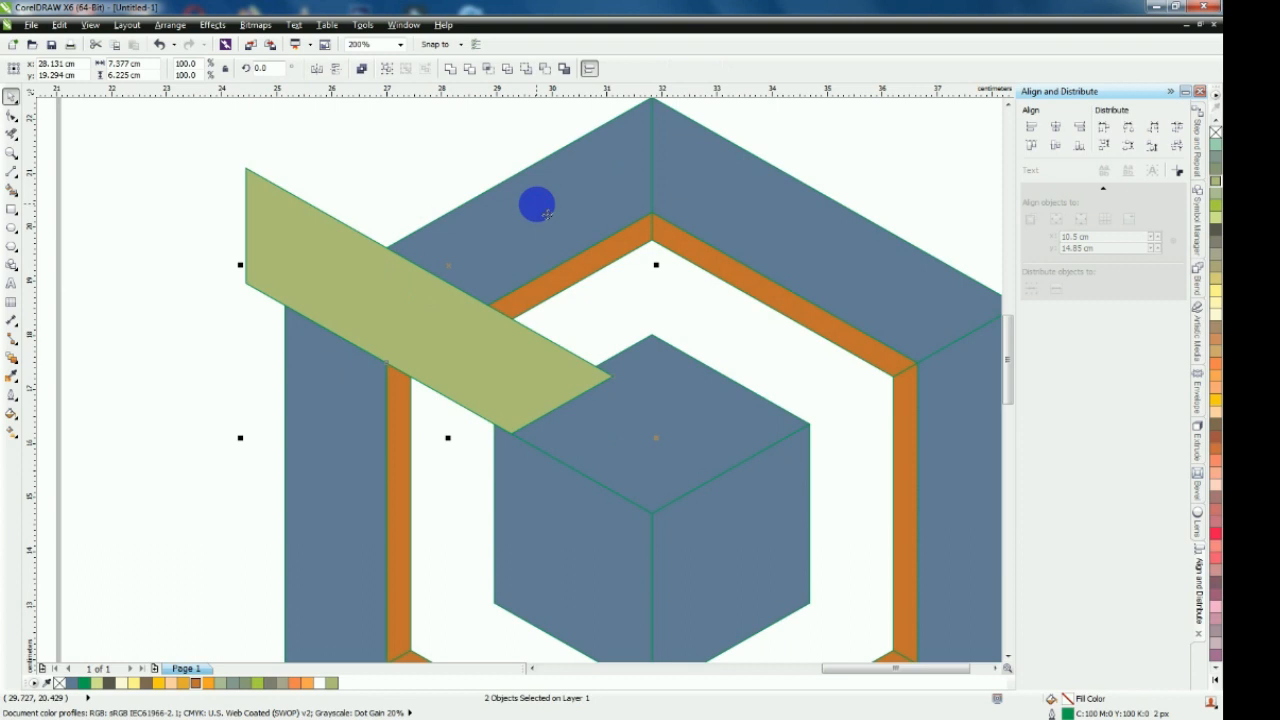
pyautogui.click(473, 70)
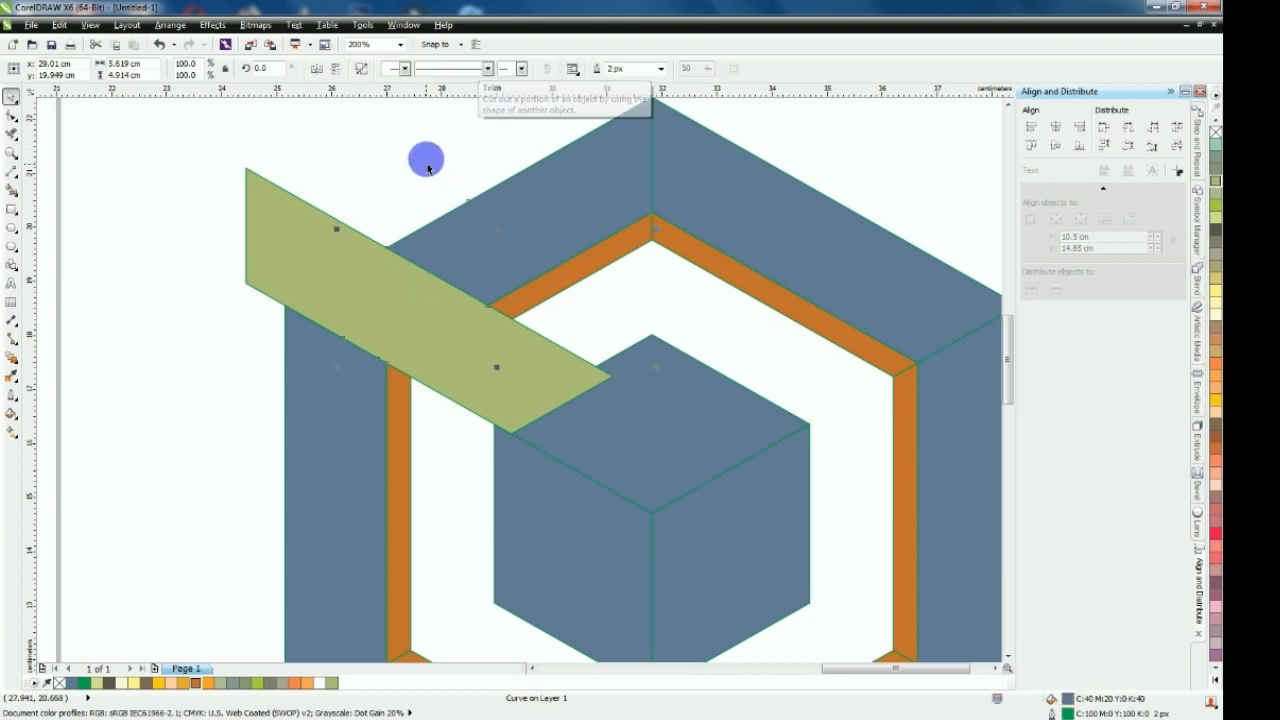
pyautogui.moveTo(389, 314); pyautogui.dragTo(279, 426)
pyautogui.click(334, 200)
pyautogui.hotkey('ctrl', 'z')
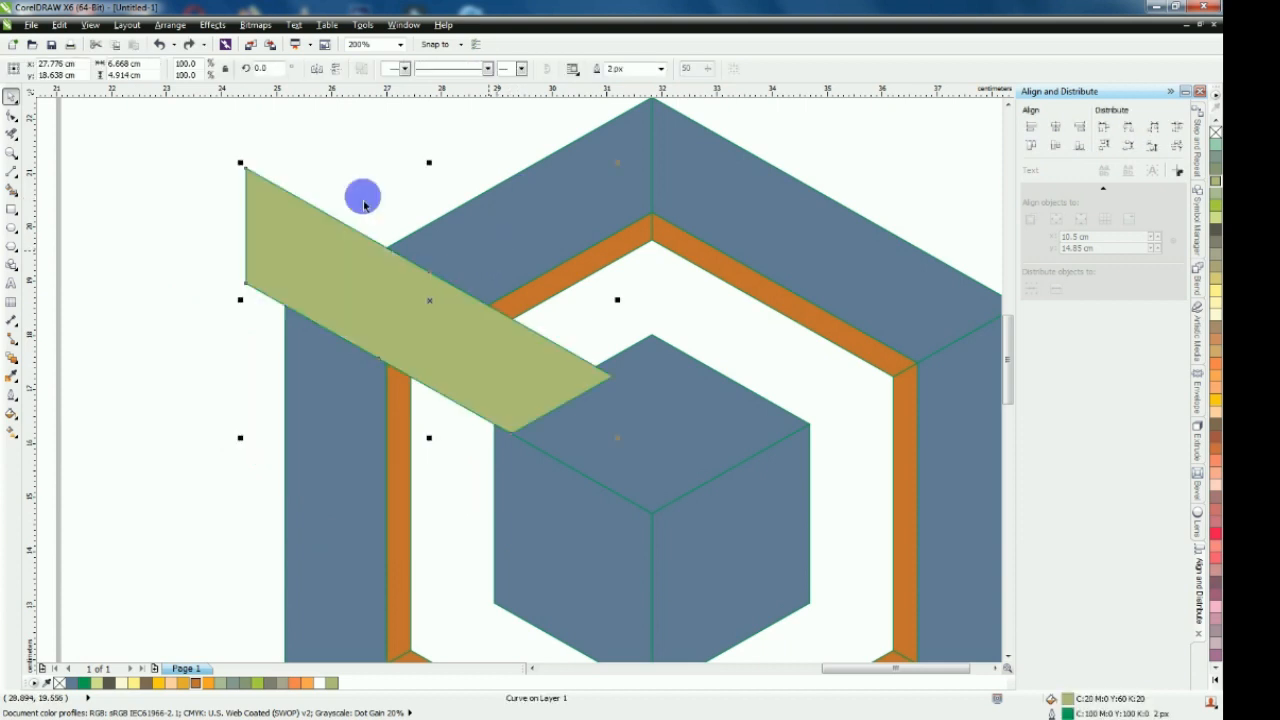
# Trim the upper-left orange segment with the green strip and delete the strip
pyautogui.click(166, 200)
pyautogui.click(323, 249)
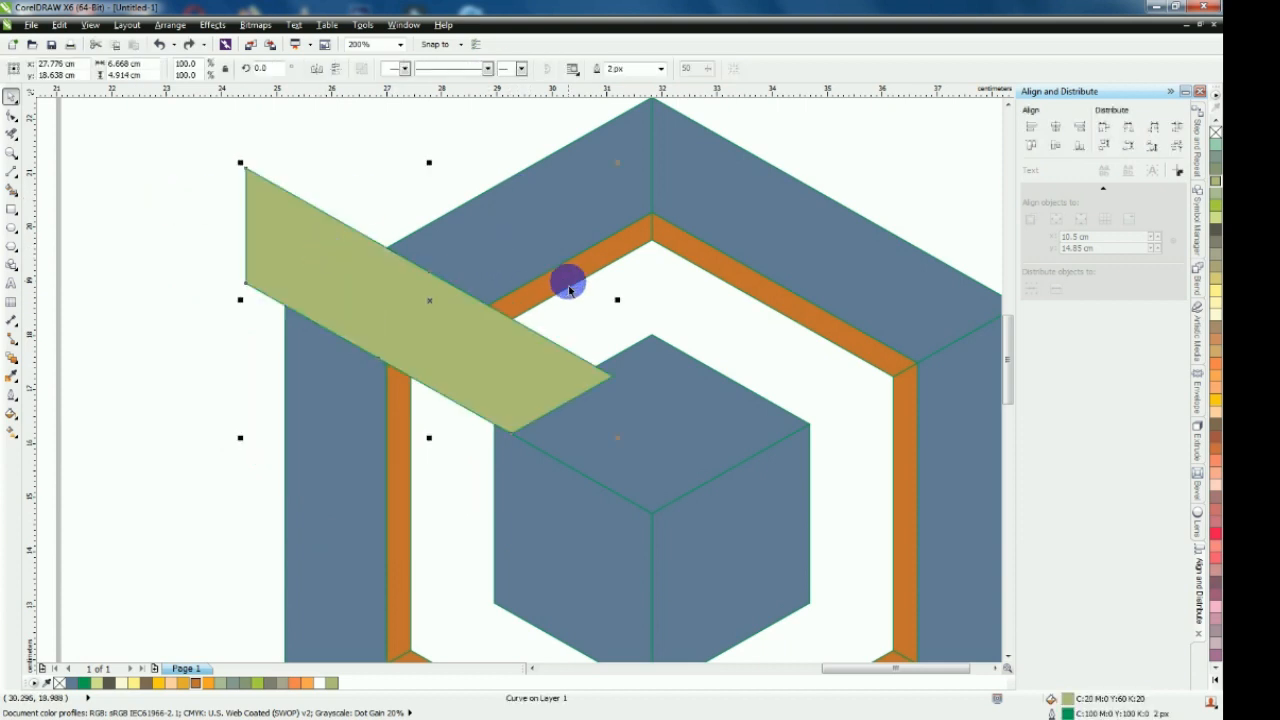
pyautogui.keyDown('shift'); pyautogui.click(570, 290); pyautogui.keyUp('shift')
pyautogui.click(468, 69)
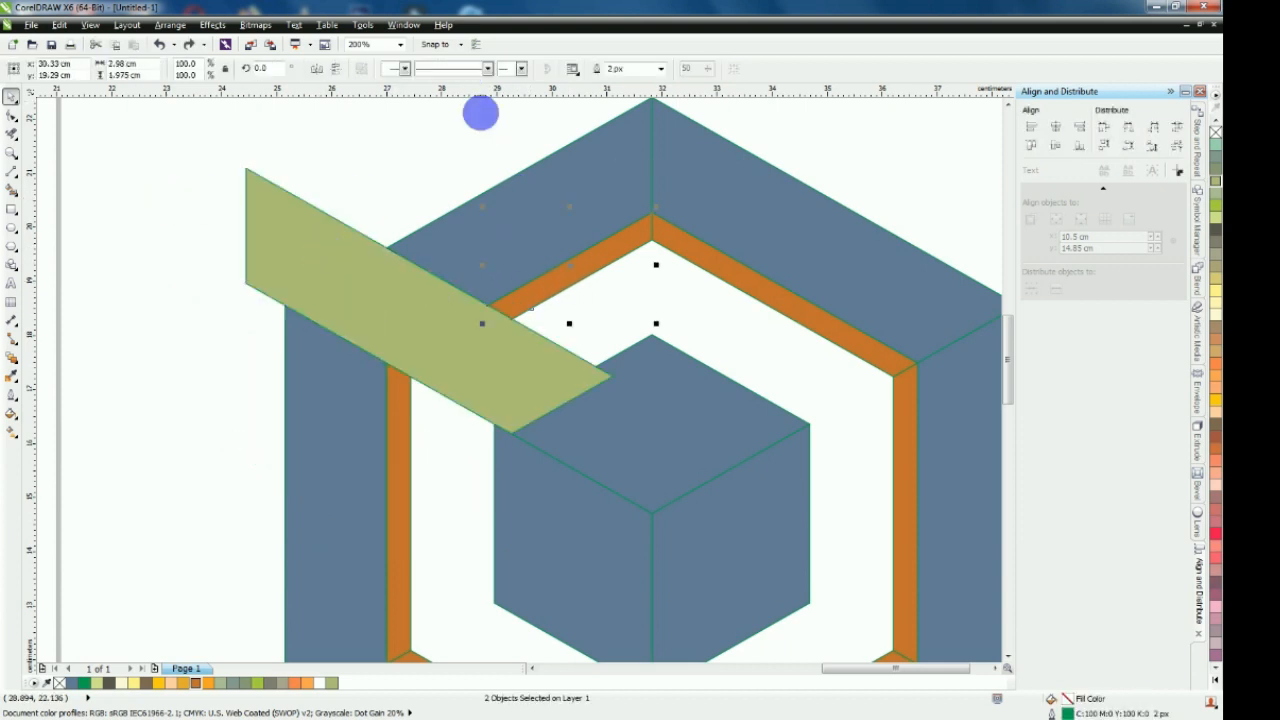
pyautogui.moveTo(446, 349); pyautogui.dragTo(294, 444)
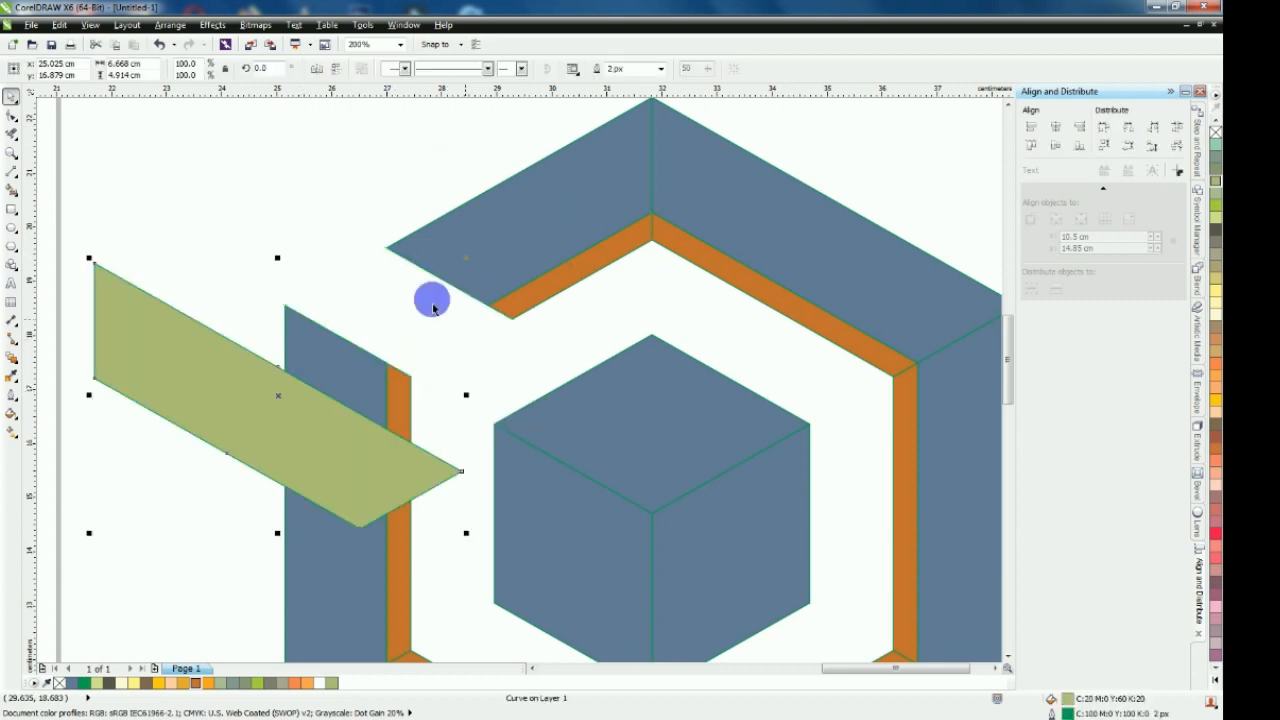
pyautogui.rightClick(249, 391)
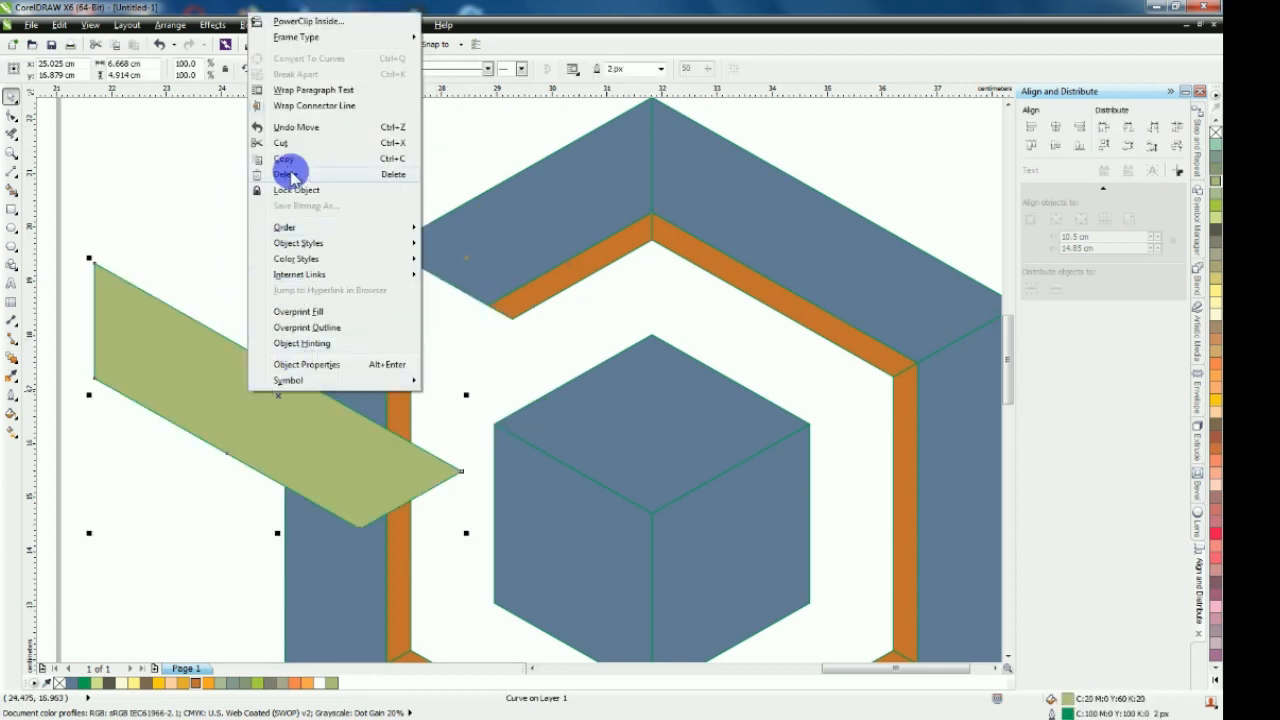
pyautogui.click(280, 221)
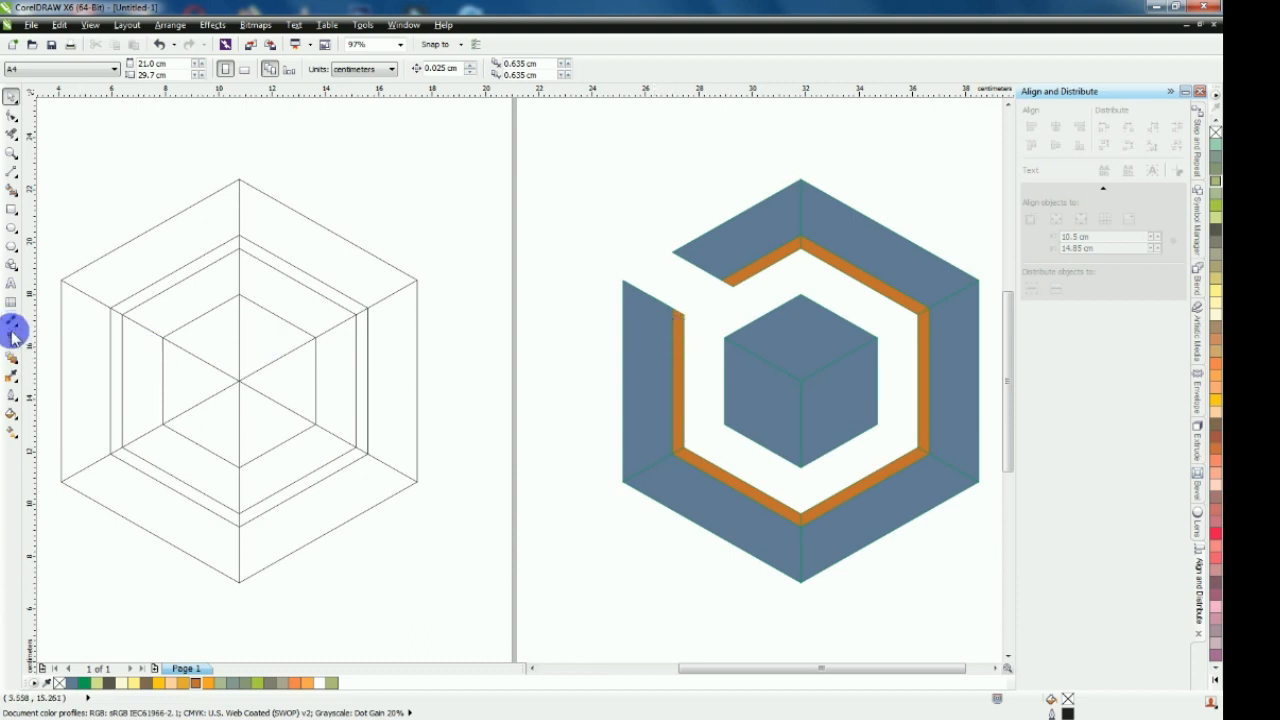
# Smart Fill the guide's upper-right outer segment again and move it to span from the left ring segment's top corner to the cube's centre
pyautogui.click(11, 189)
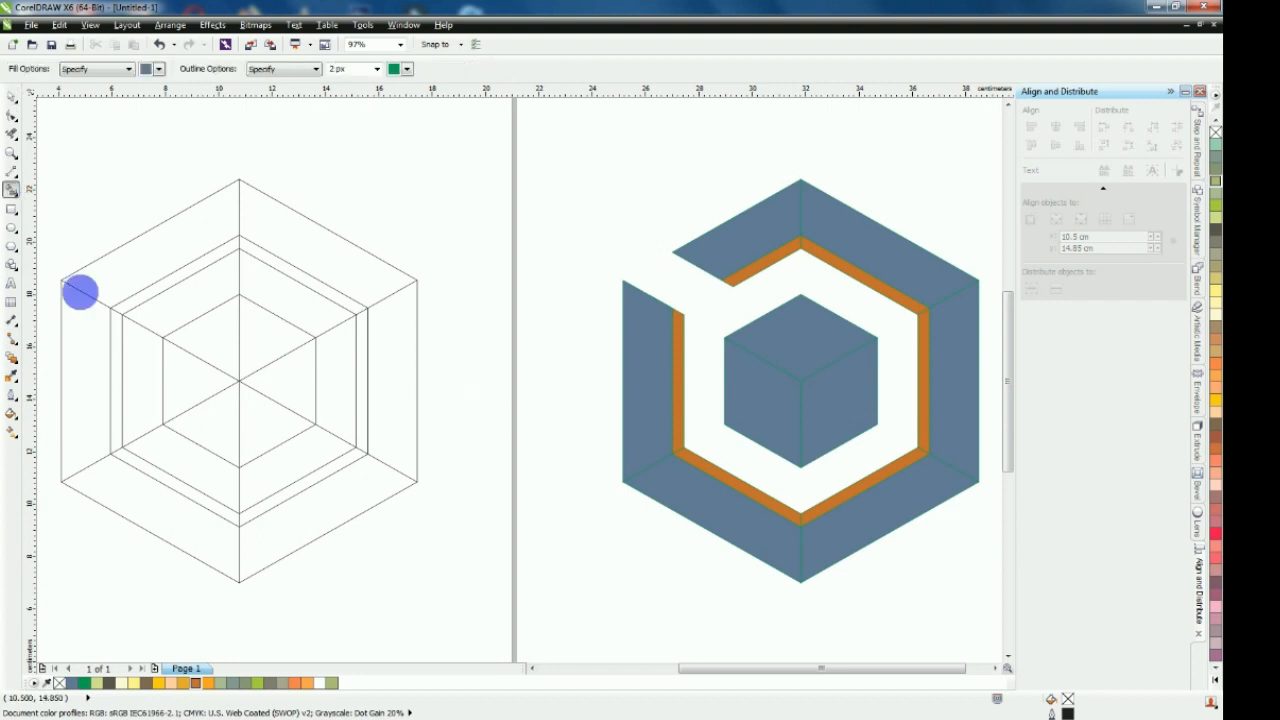
pyautogui.click(362, 277)
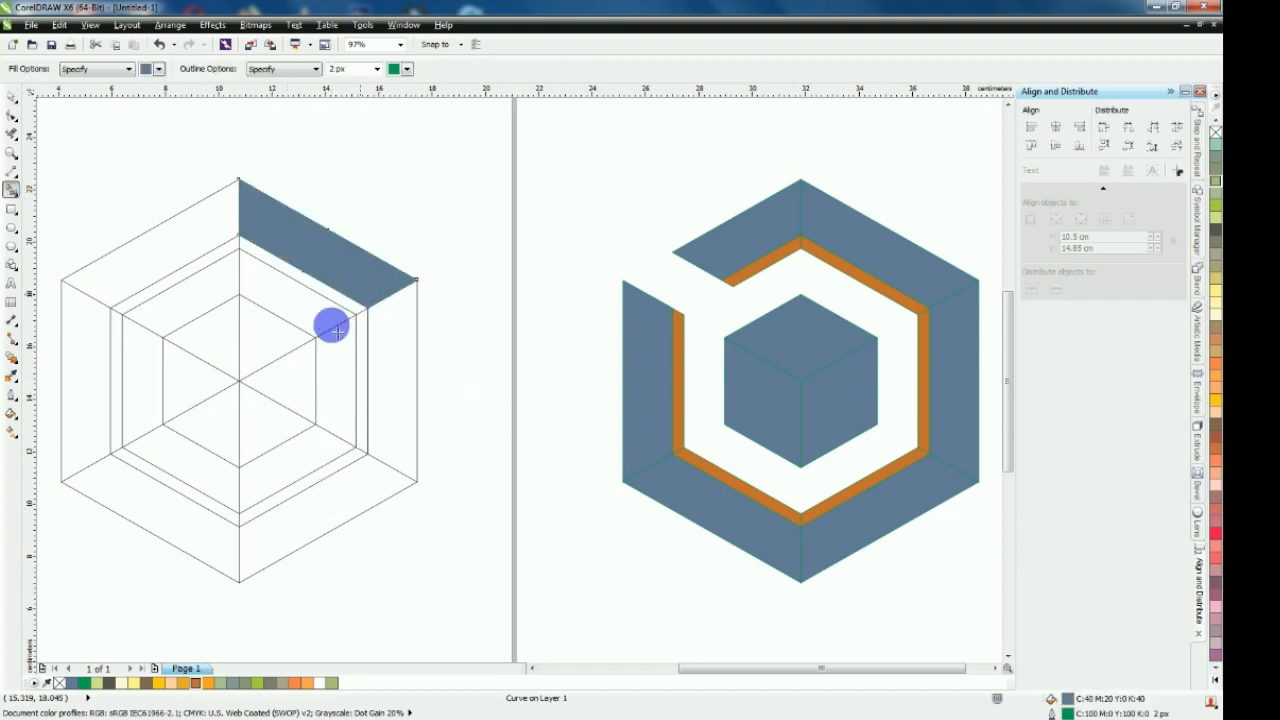
pyautogui.click(11, 97)
pyautogui.moveTo(418, 282); pyautogui.dragTo(775, 374)
pyautogui.scroll(3, 775, 374)
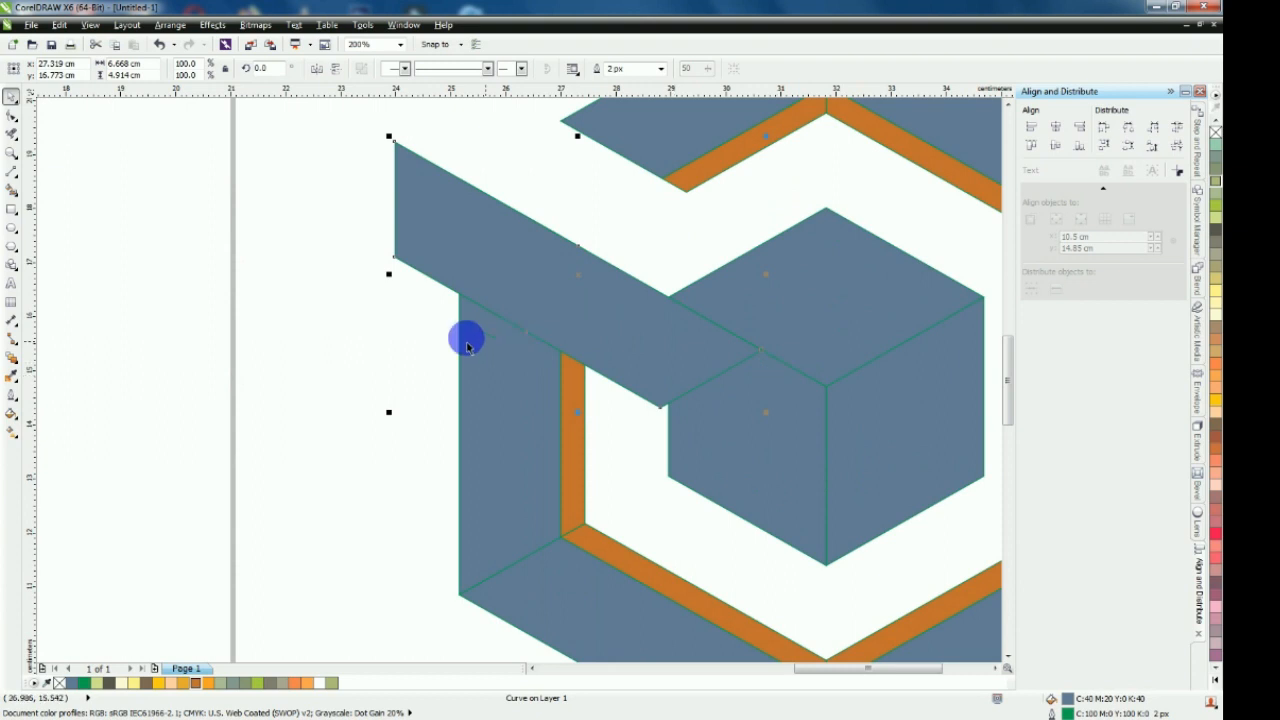
pyautogui.moveTo(395, 252); pyautogui.dragTo(462, 183)
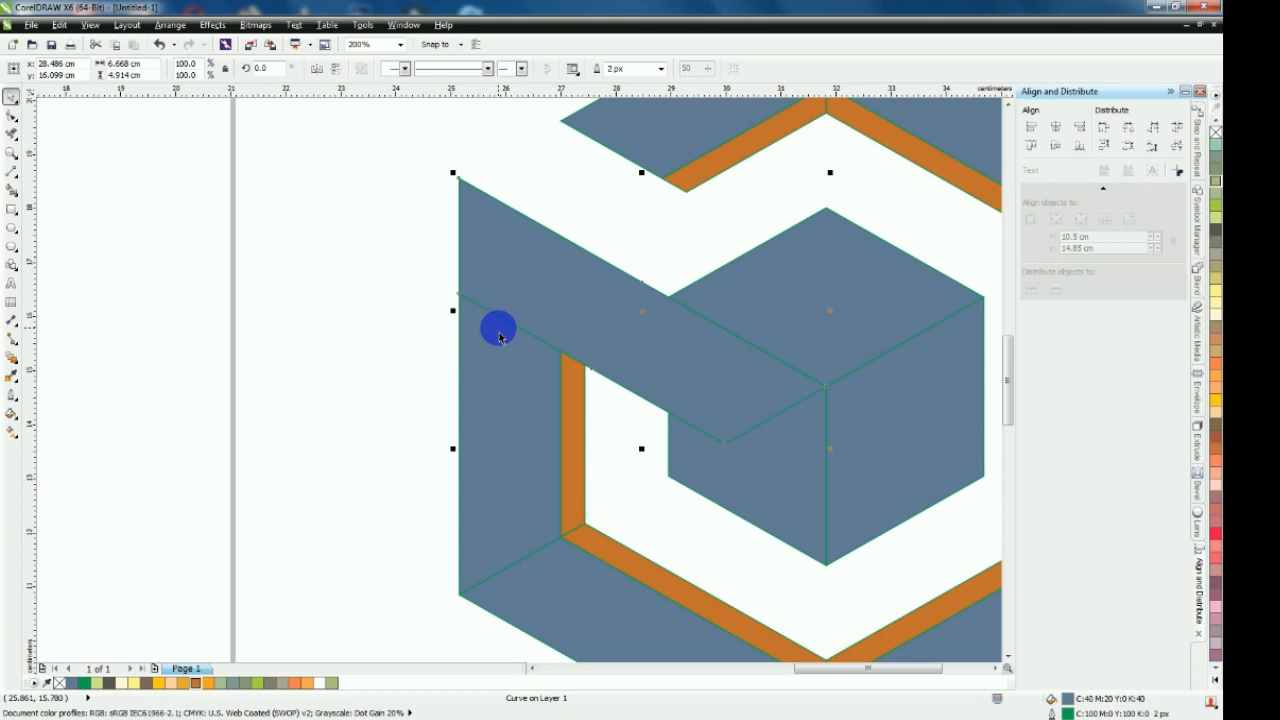
# Trim the left orange segment with the blue-grey strip, keeping the strip in its position
pyautogui.moveTo(588, 331); pyautogui.dragTo(526, 453)
pyautogui.hotkey('ctrl', 'z')
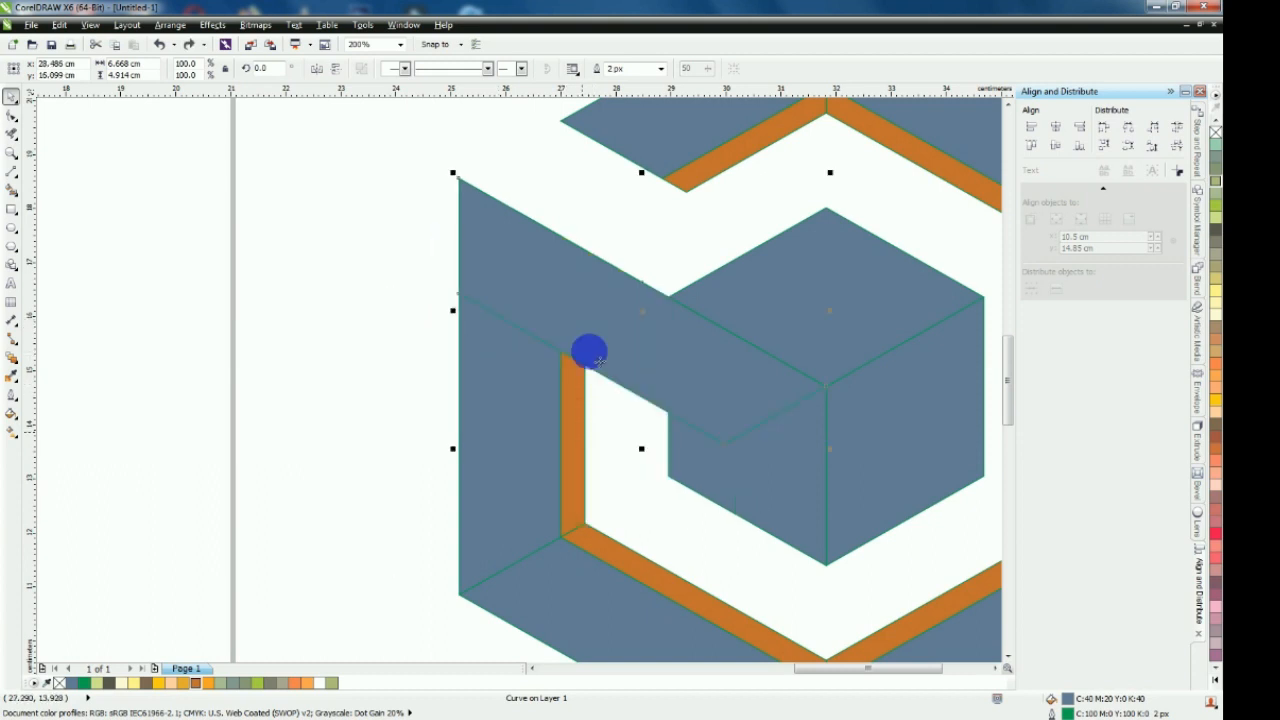
pyautogui.keyDown('shift'); pyautogui.click(573, 414); pyautogui.keyUp('shift')
pyautogui.click(470, 69)
pyautogui.moveTo(586, 300); pyautogui.dragTo(449, 381)
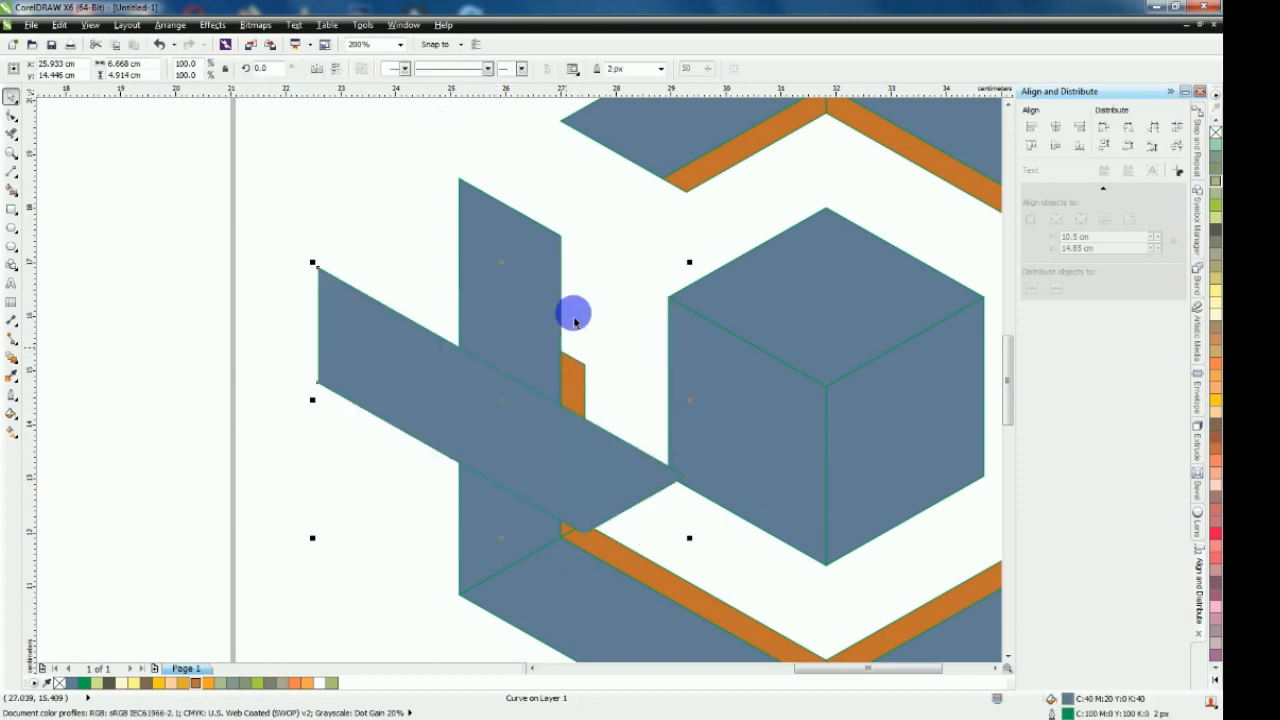
pyautogui.hotkey('ctrl', 'z')
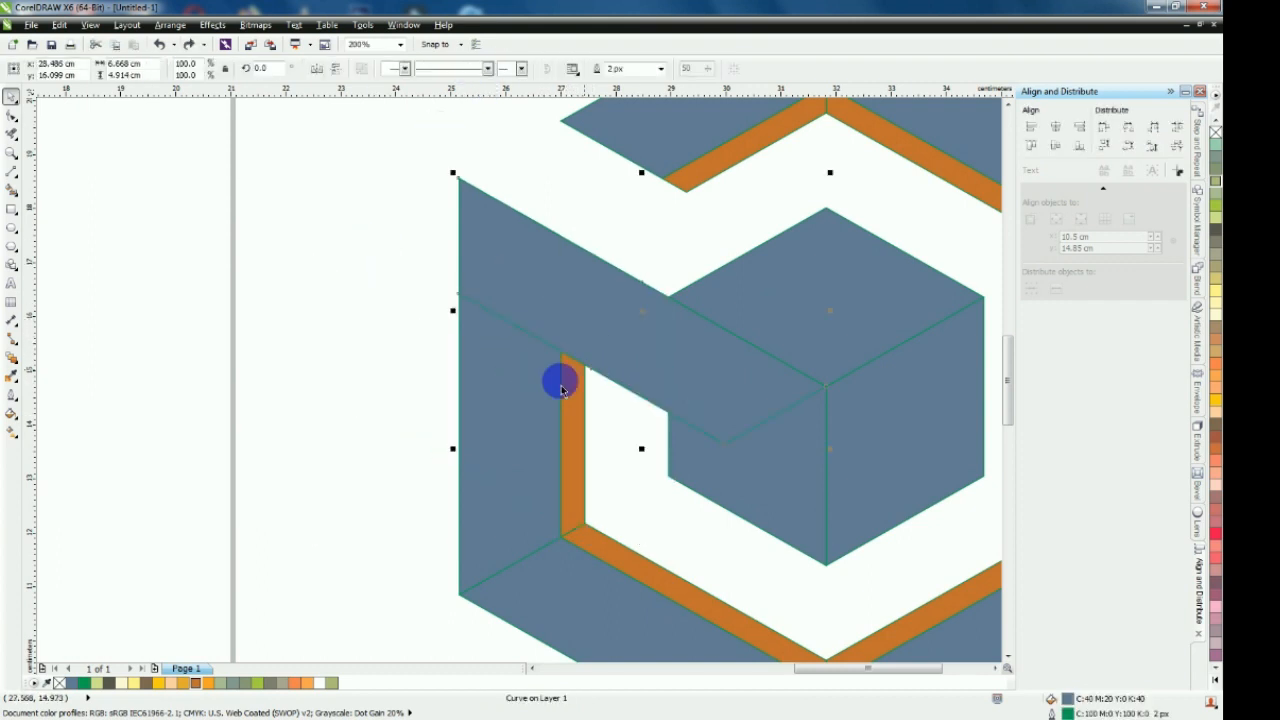
# Weld the strip, the cube's left face and the left outer ring segment into one shape
pyautogui.keyDown('shift'); pyautogui.click(769, 484); pyautogui.keyUp('shift')
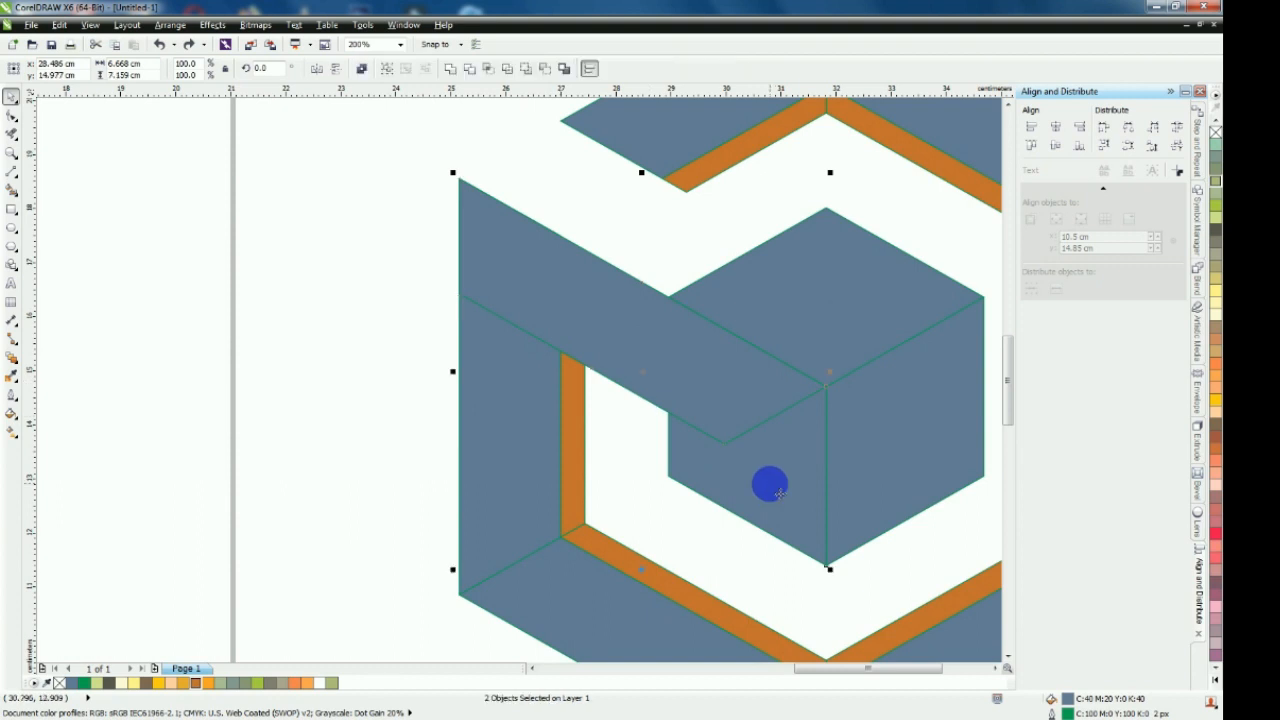
pyautogui.click(450, 72)
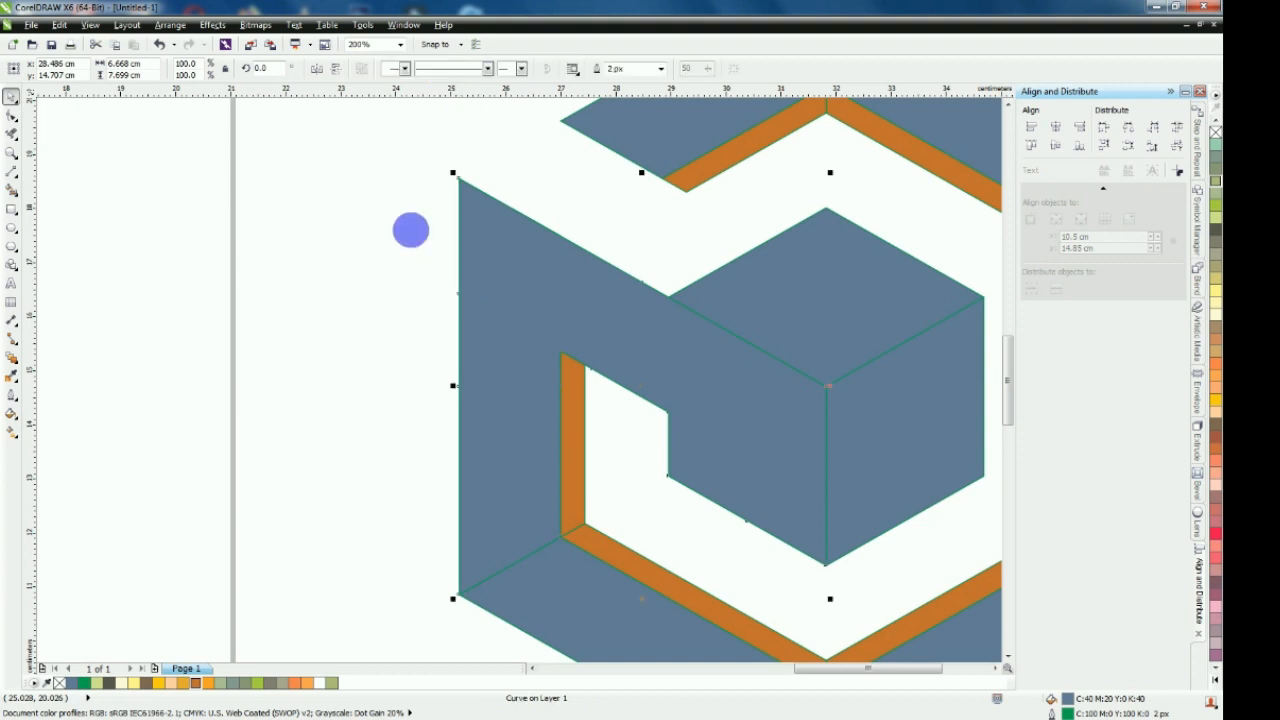
pyautogui.click(405, 258)
pyautogui.press('F4')
pyautogui.scroll(-1, 286, 288)
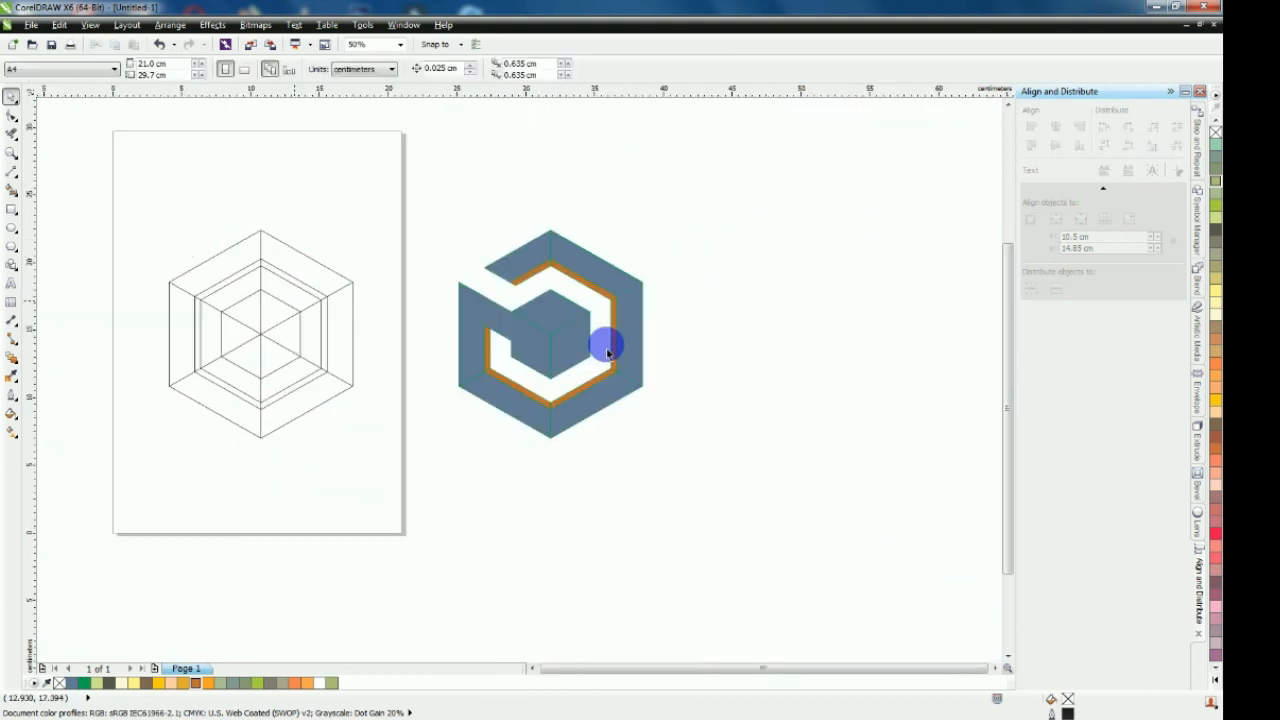
# Fill the upper-left outer ring segment with Light Orange
pyautogui.scroll(1, 577, 330)
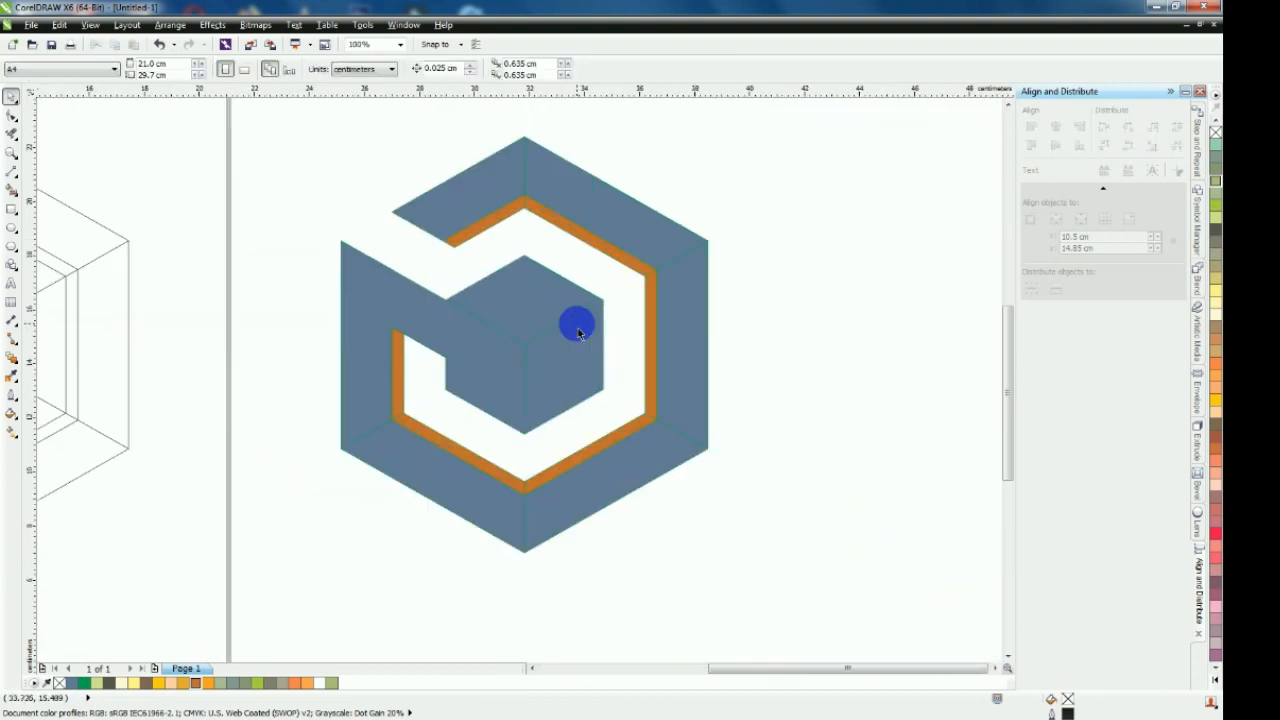
pyautogui.click(447, 210)
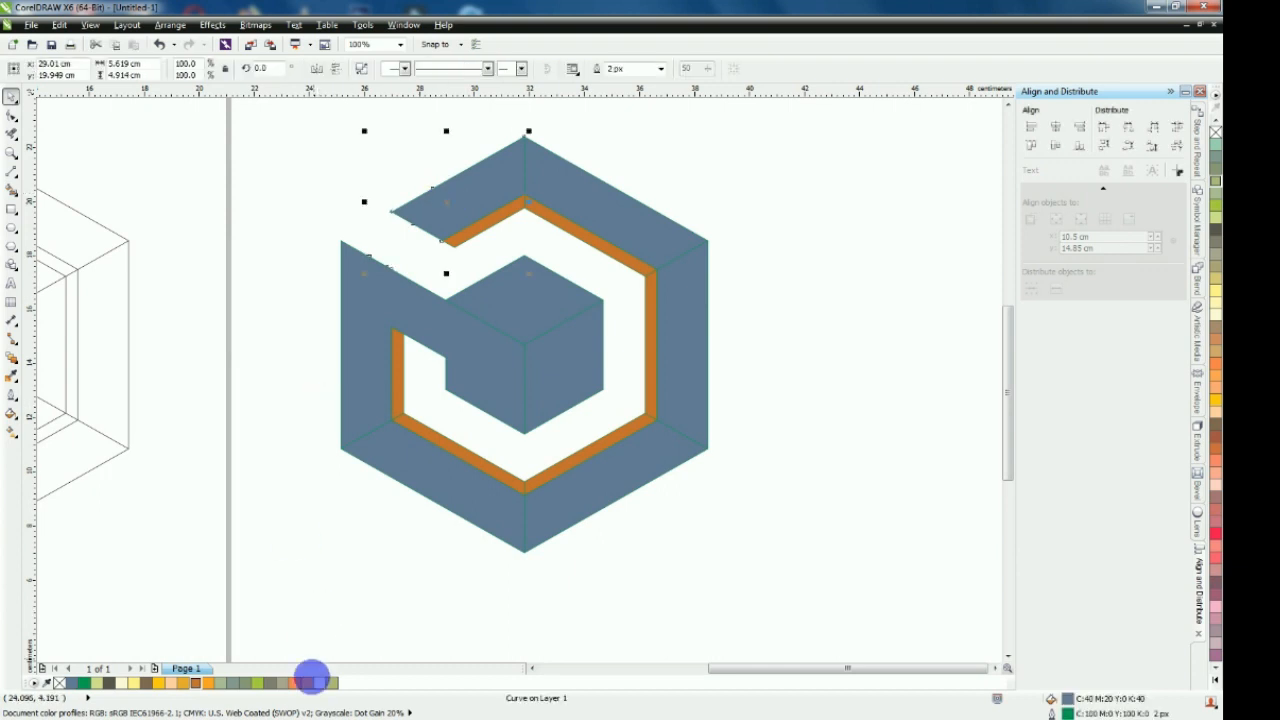
pyautogui.click(310, 683)
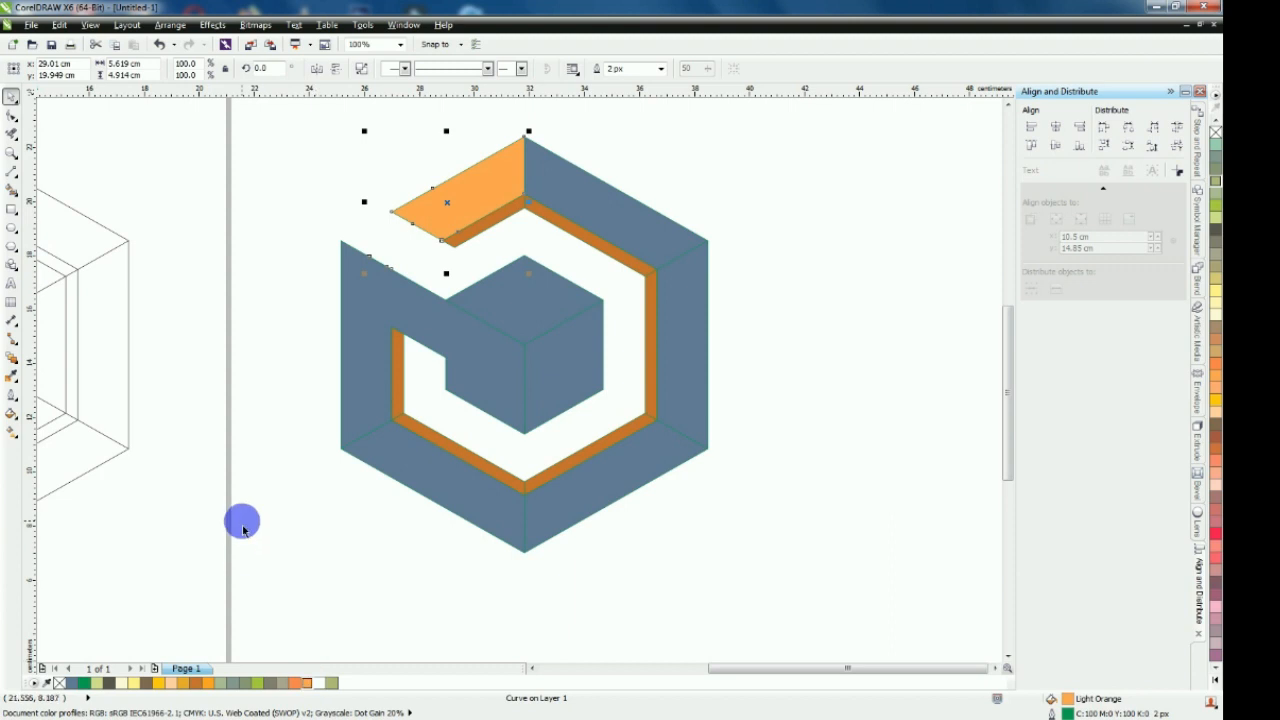
# Copy the Light Orange fill onto the upper-right, right and lower-right outer ring segments and the cube's top face
pyautogui.click(10, 375)
pyautogui.click(449, 237)
pyautogui.click(585, 196)
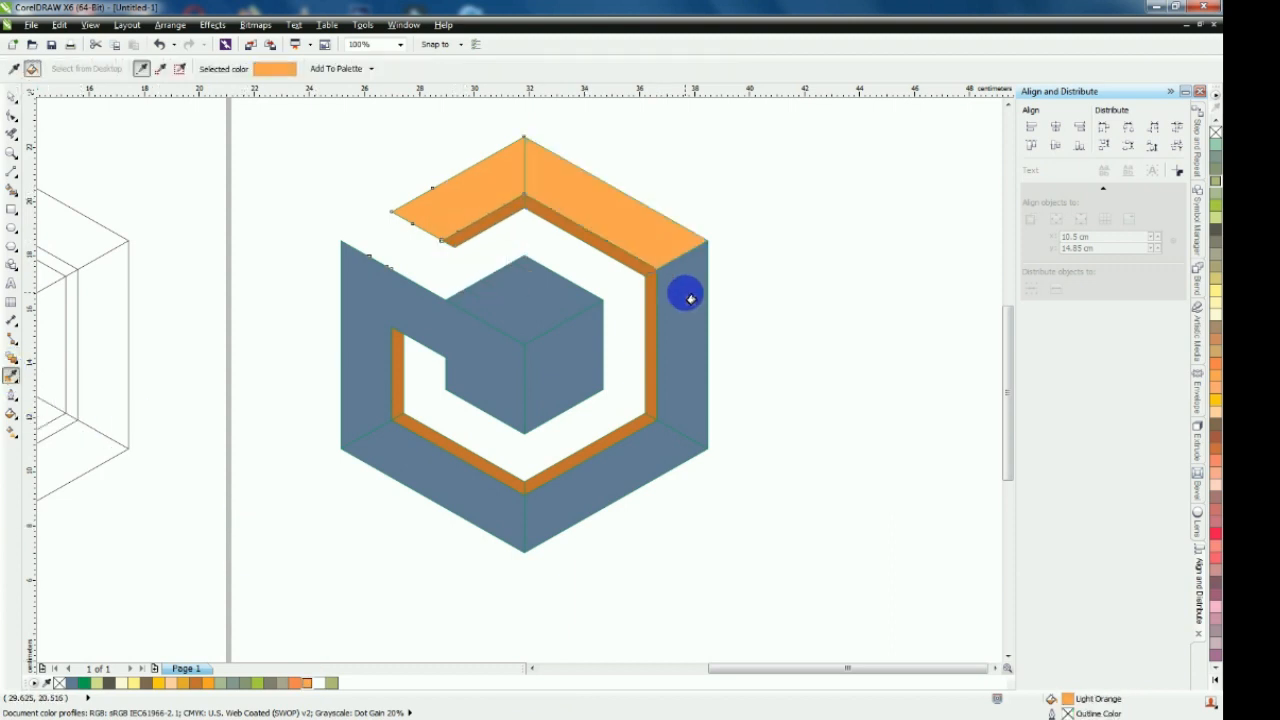
pyautogui.click(691, 299)
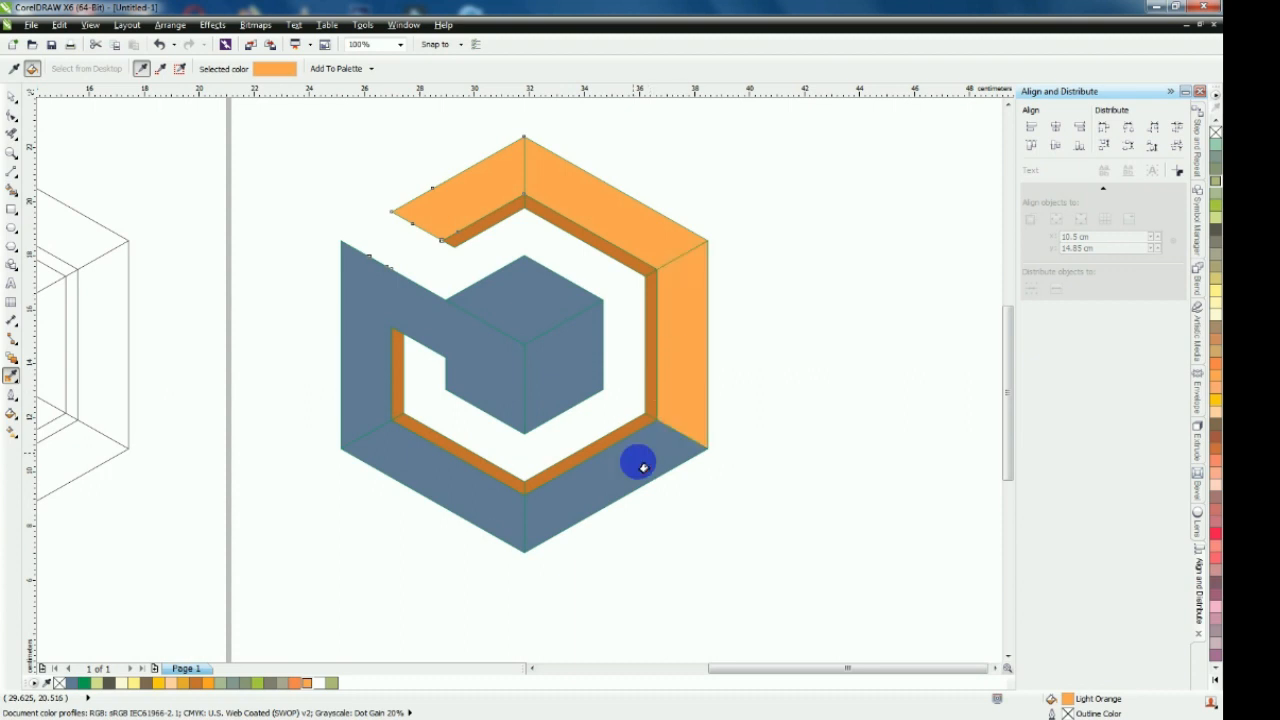
pyautogui.click(640, 460)
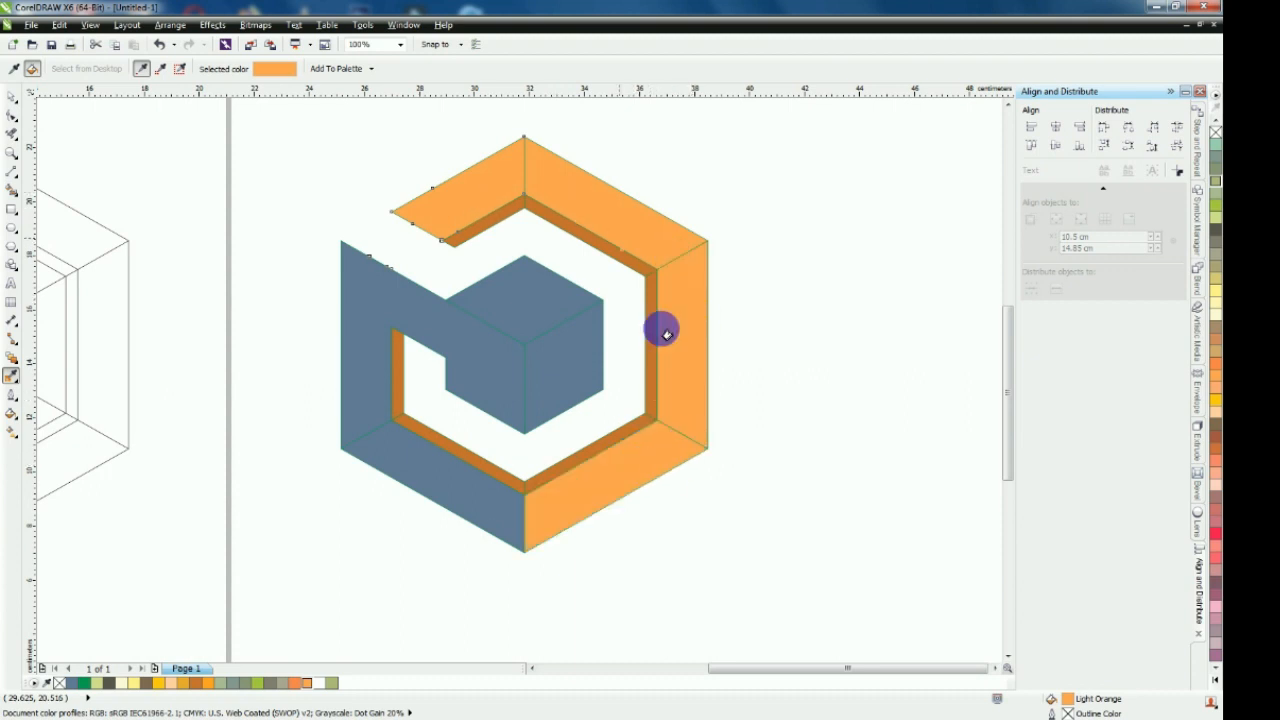
pyautogui.click(514, 288)
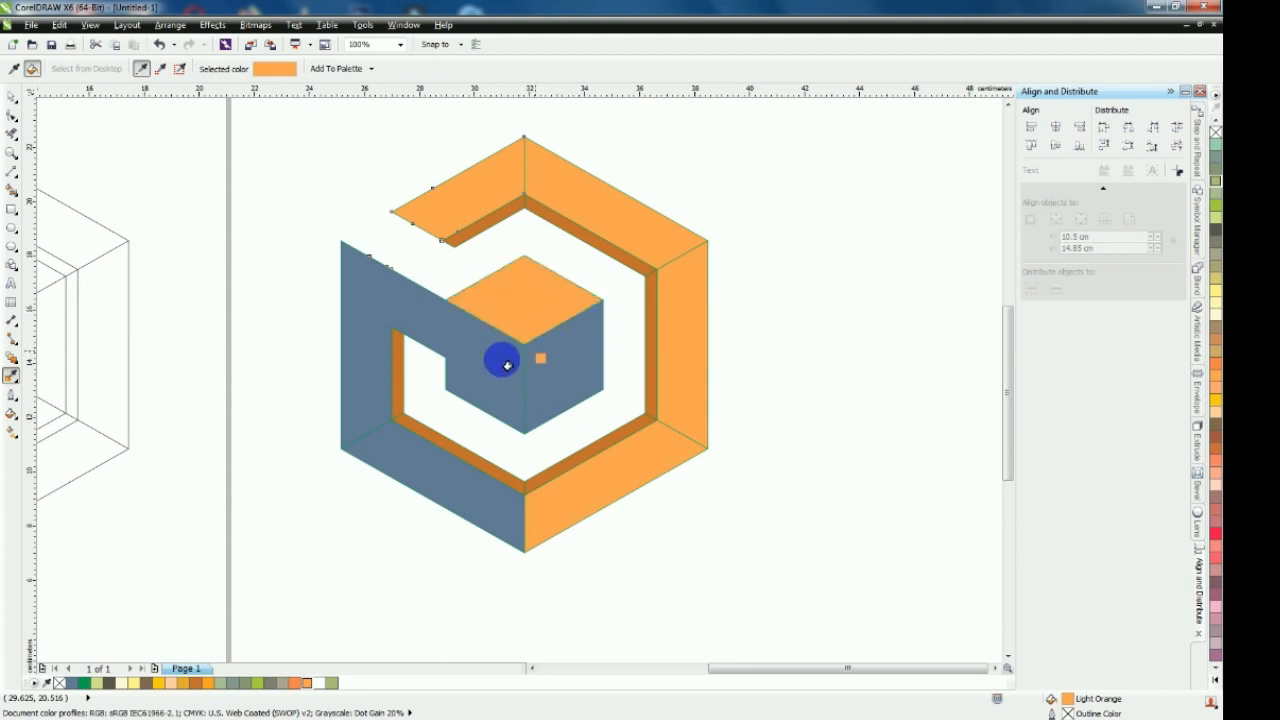
# Fill the welded left shape with the deeper yellow-orange from the document colours
pyautogui.click(11, 97)
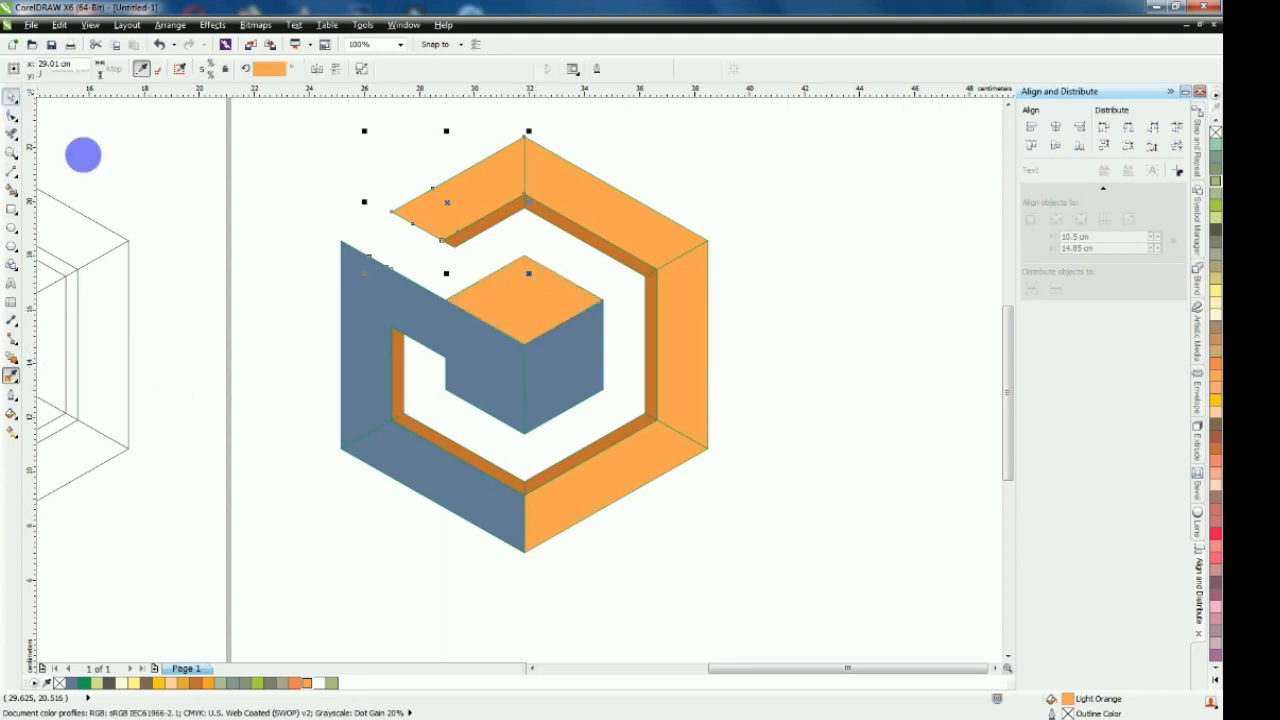
pyautogui.click(394, 300)
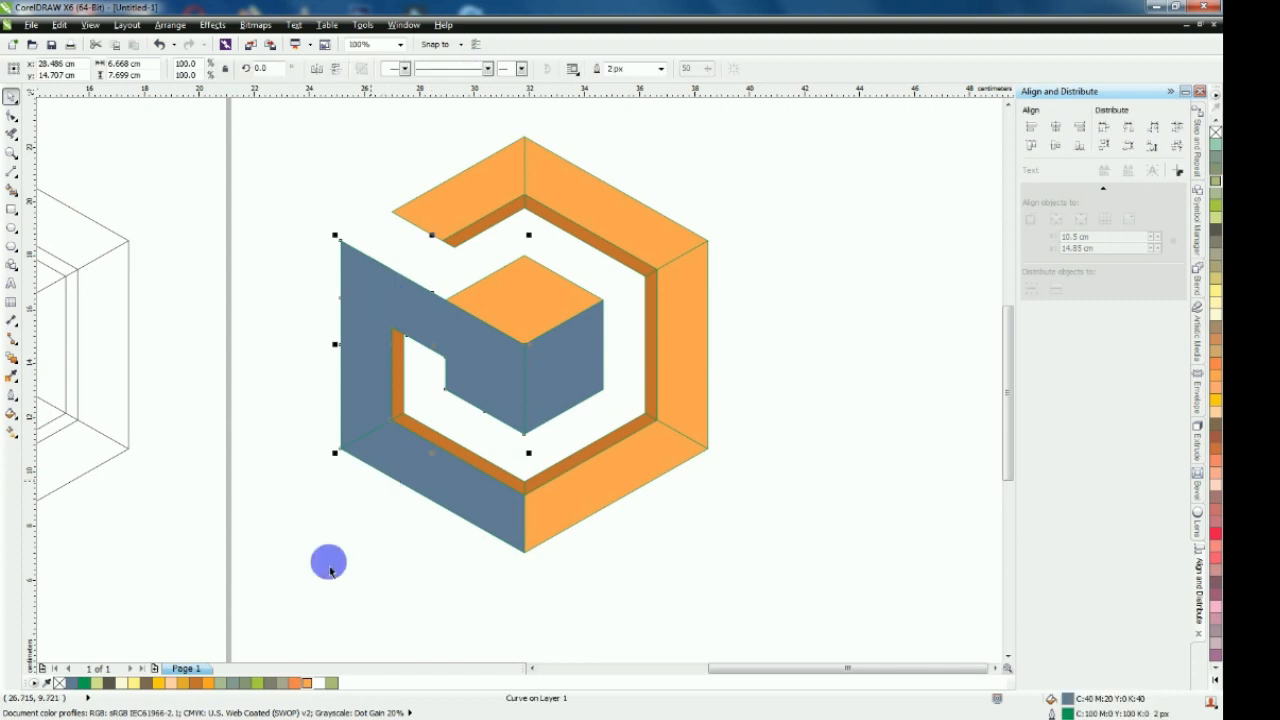
pyautogui.click(205, 684)
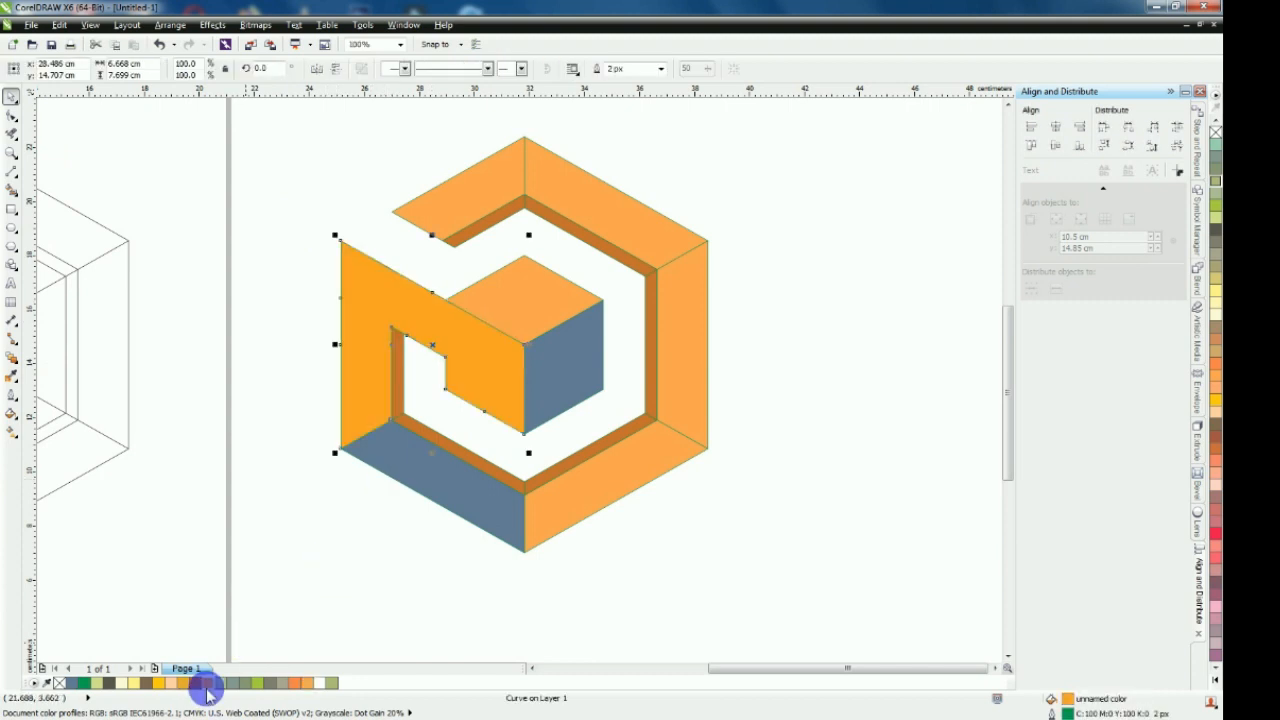
# Copy the yellow-orange fill onto the cube's right face and the lower-left outer ring segment, then deselect everything
pyautogui.click(12, 378)
pyautogui.click(505, 364)
pyautogui.click(540, 400)
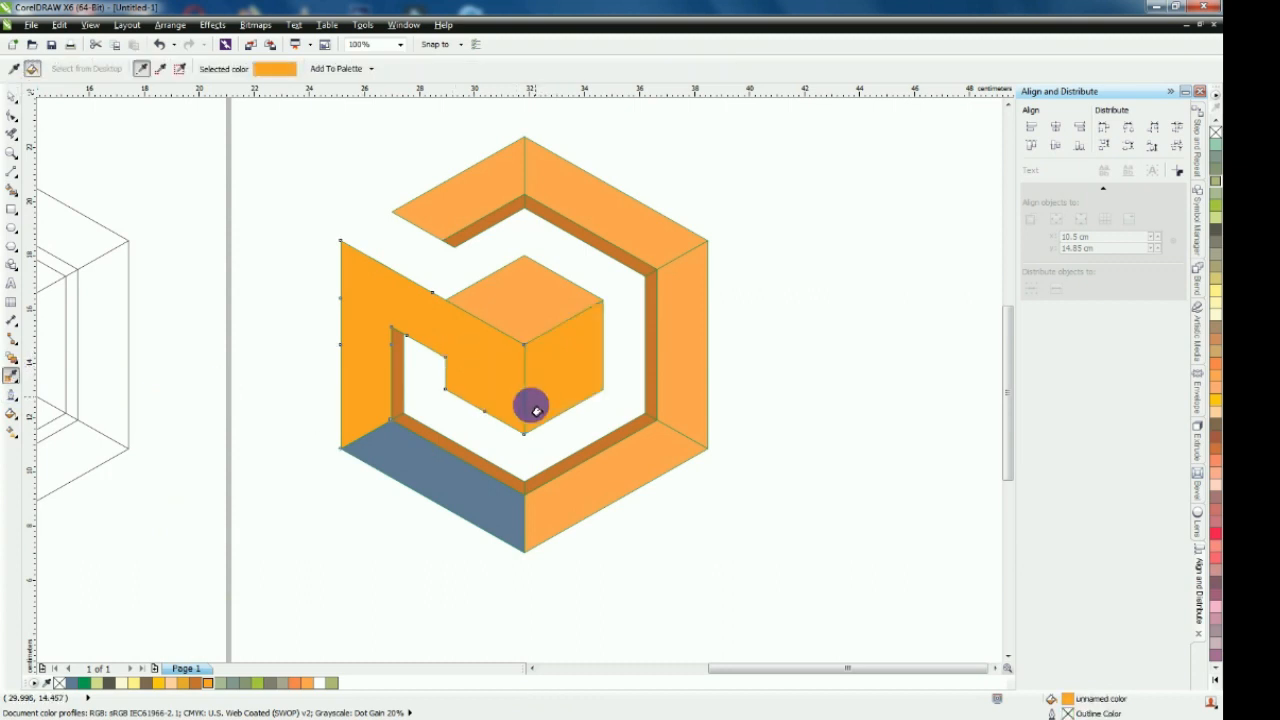
pyautogui.click(461, 510)
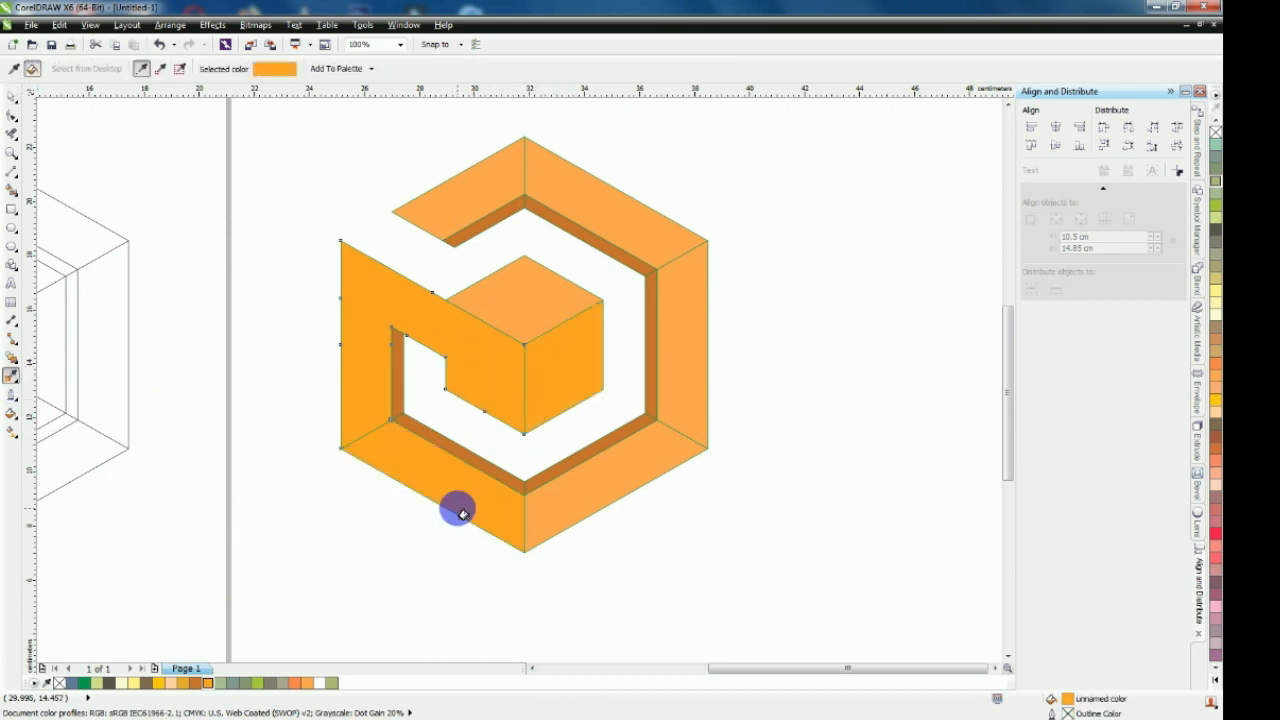
pyautogui.click(12, 96)
pyautogui.click(348, 287)
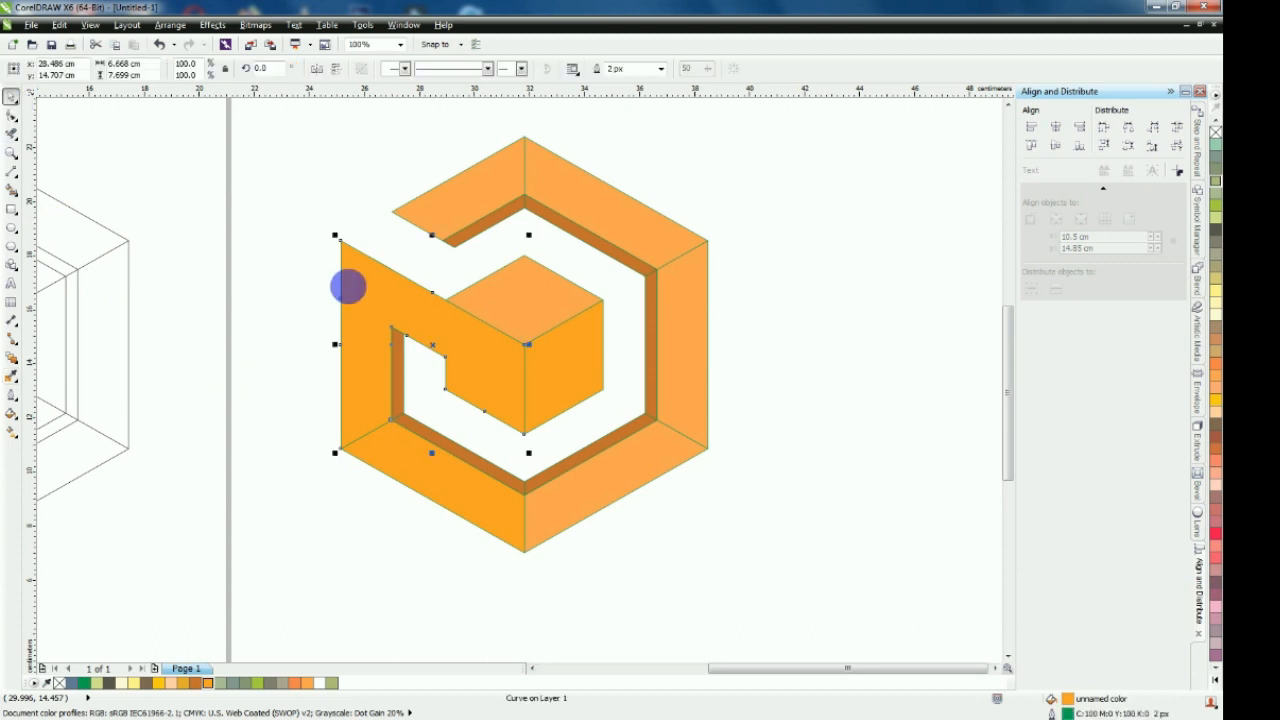
pyautogui.click(294, 201)
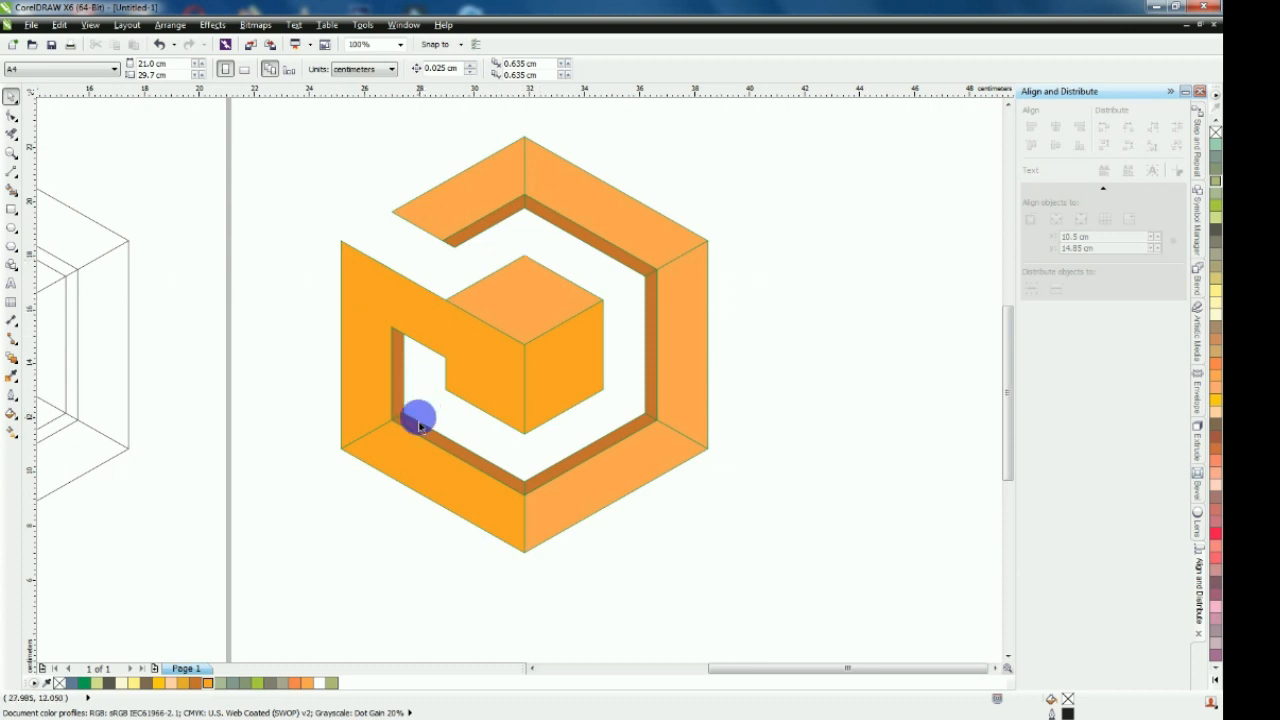
# Draw a vertical line about 0.5 cm long across the brown band at the ring's bottom corner
pyautogui.click(12, 171)
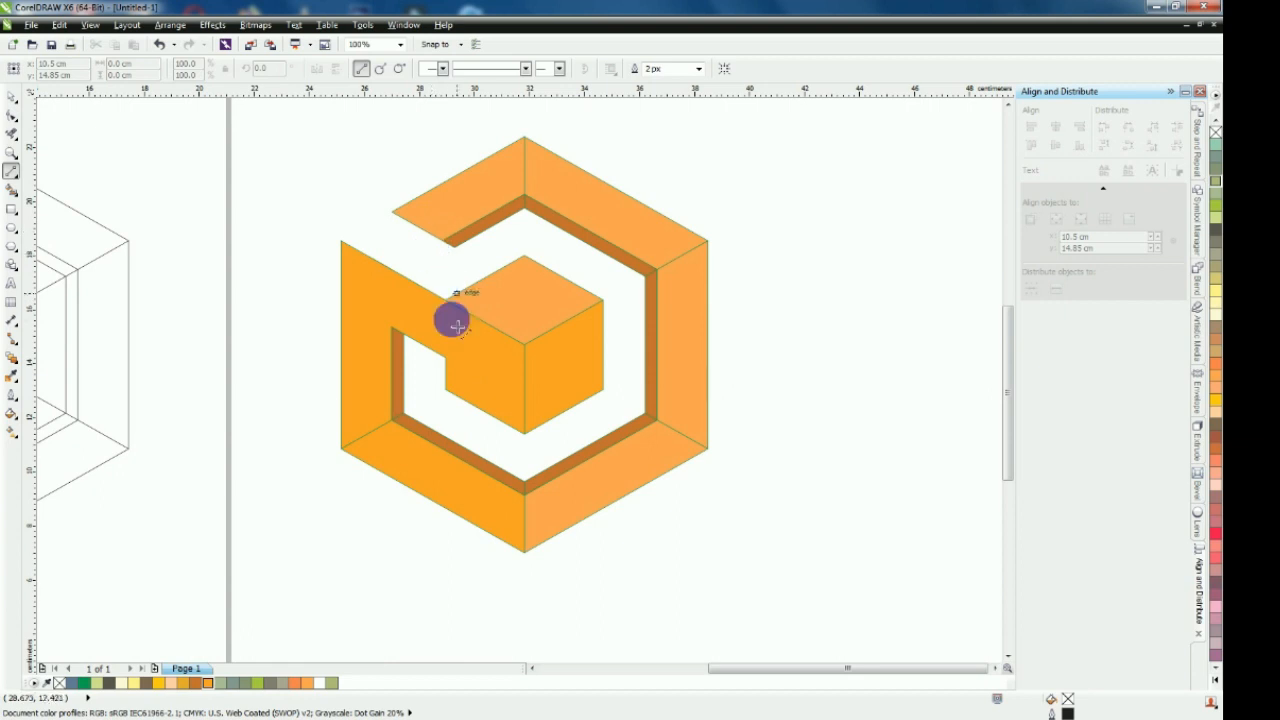
pyautogui.scroll(3, 527, 492)
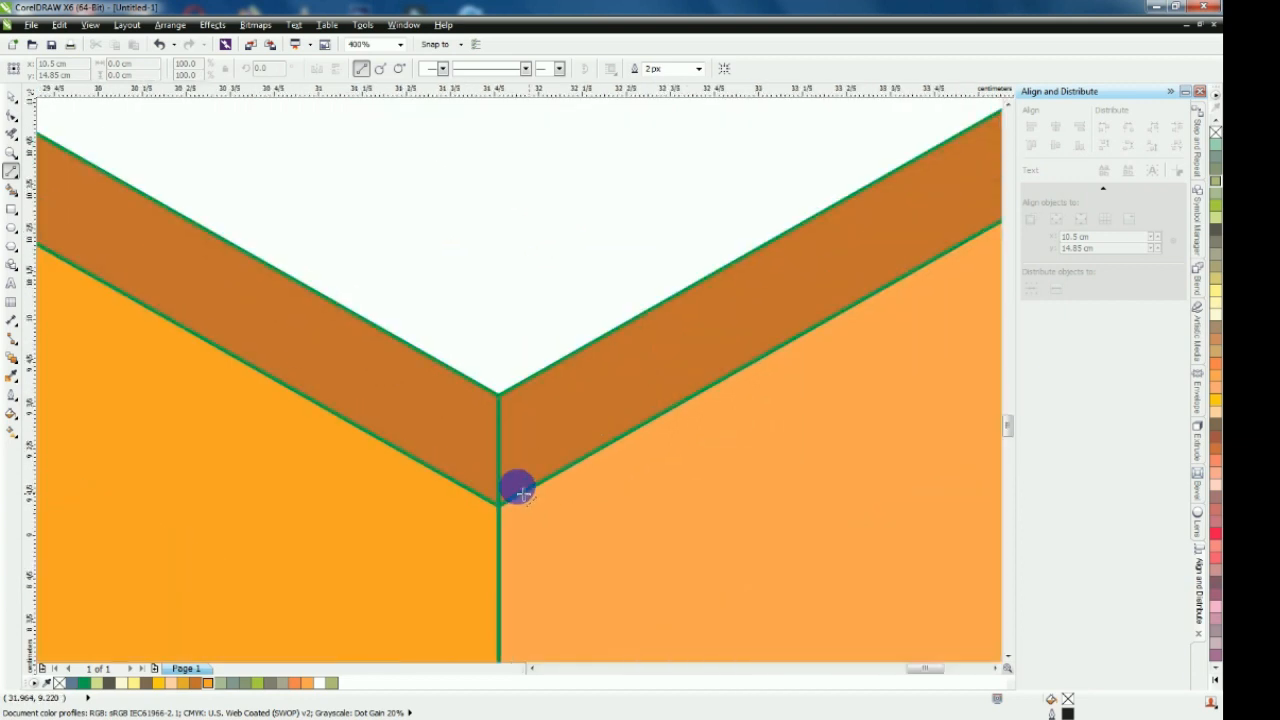
pyautogui.click(500, 505)
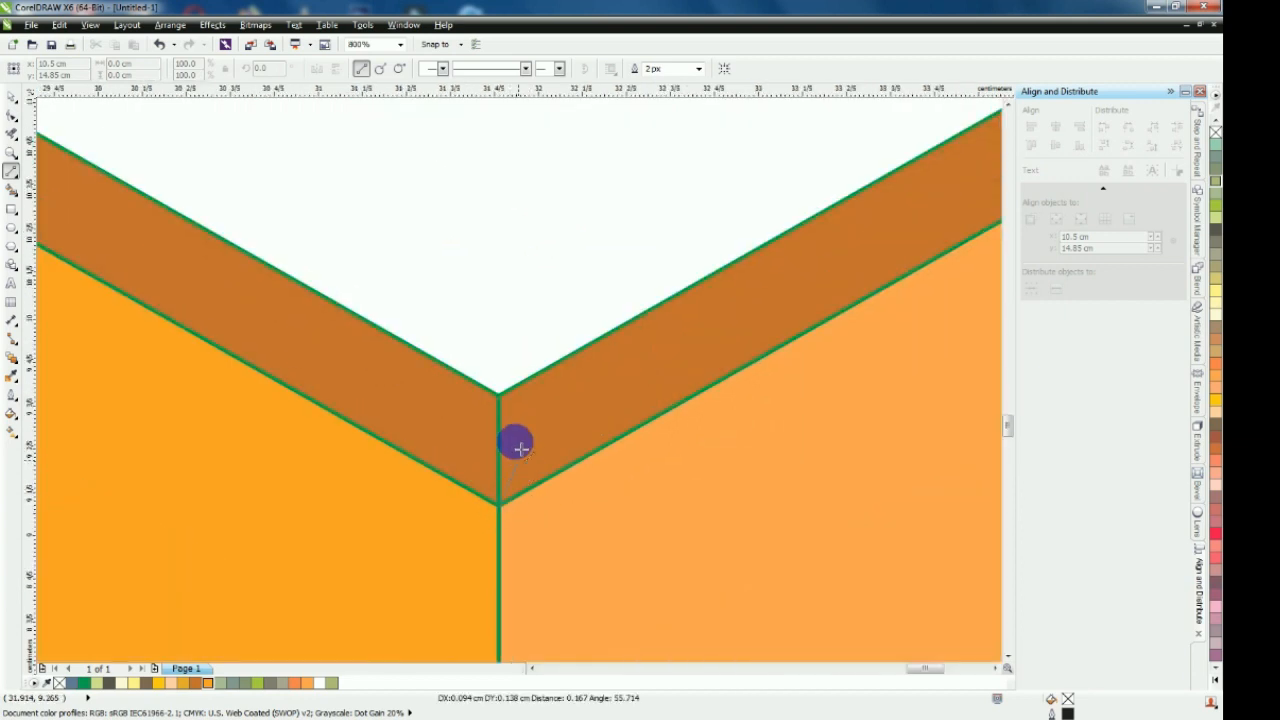
pyautogui.click(505, 398)
pyautogui.scroll(-3, 623, 417)
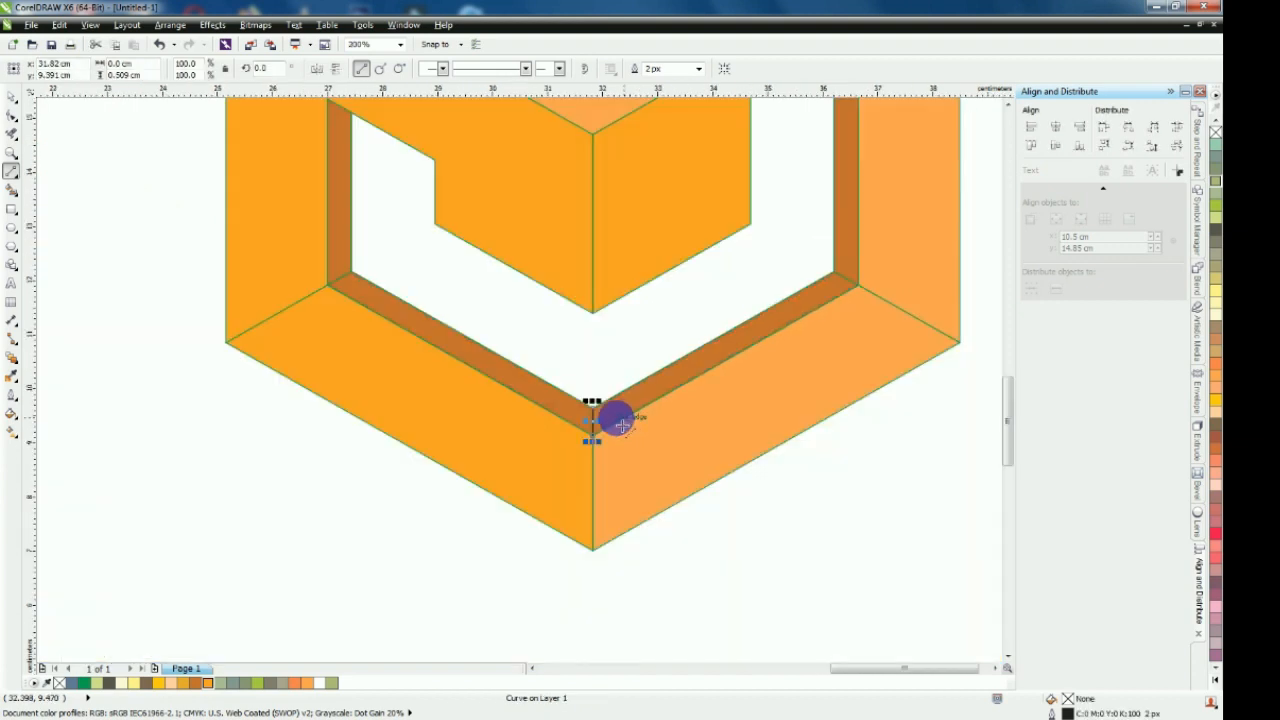
# Place the short vertical line at the inner corner of the upper-left segment's cut end, with a copy at its outer corner
pyautogui.click(13, 100)
pyautogui.scroll(-2, 394, 137)
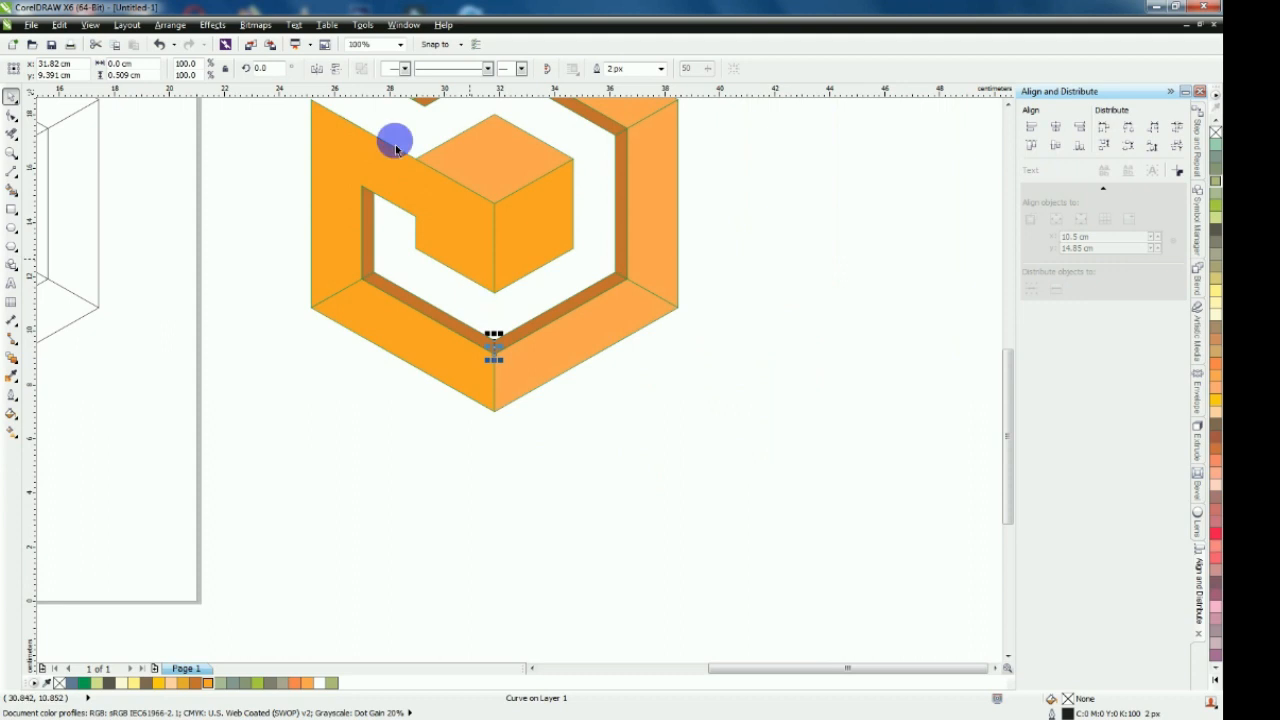
pyautogui.scroll(2, 494, 303)
pyautogui.moveTo(601, 598); pyautogui.dragTo(458, 194)
pyautogui.scroll(-2, 459, 194)
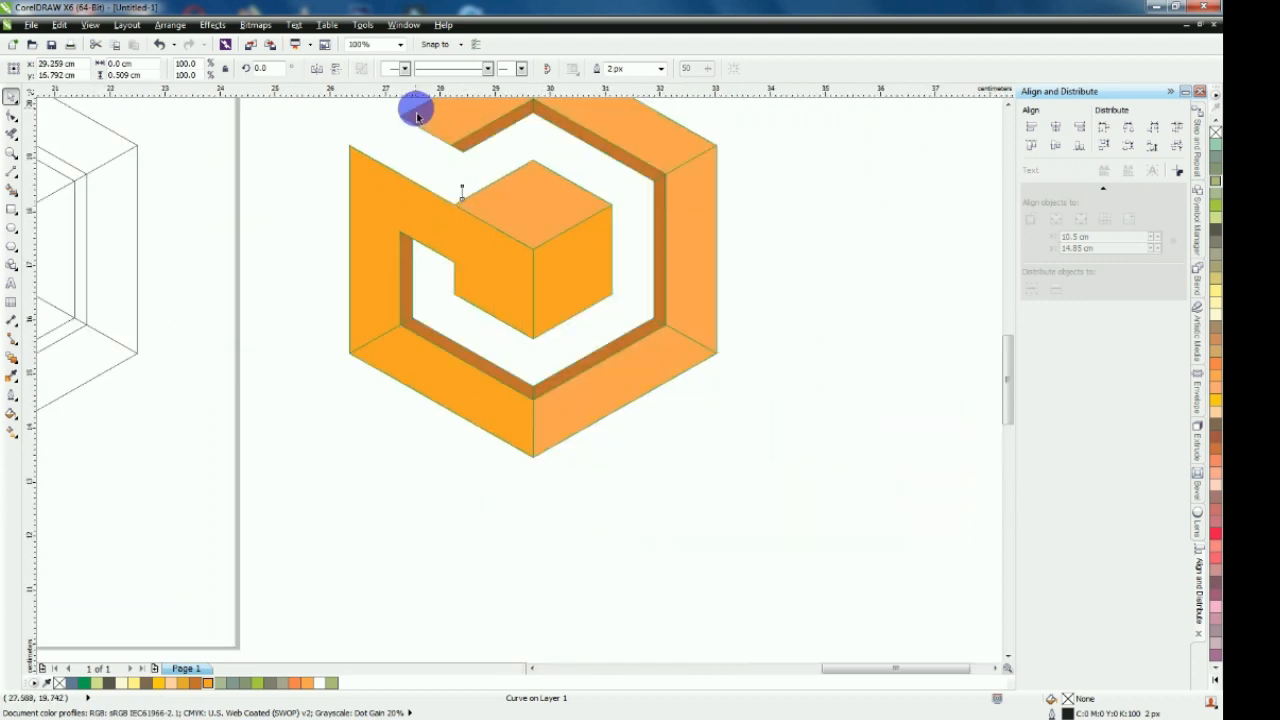
pyautogui.scroll(2, 418, 117)
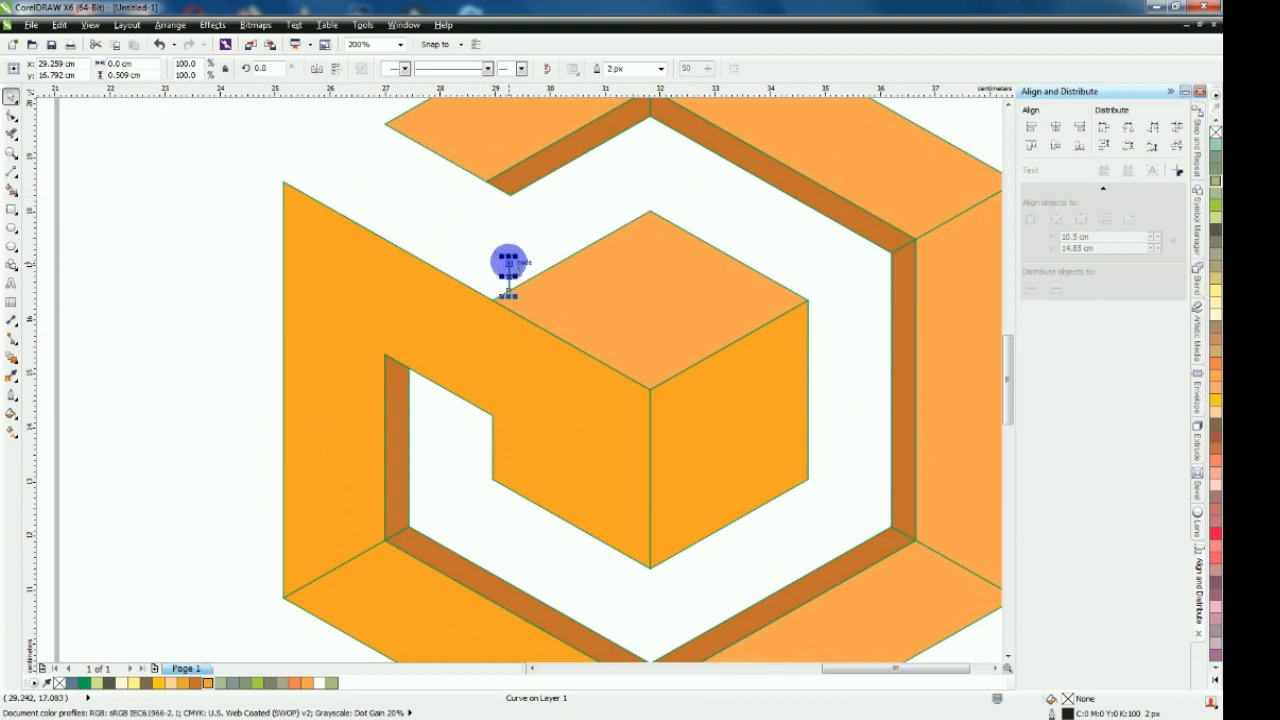
pyautogui.moveTo(510, 263); pyautogui.dragTo(386, 125)
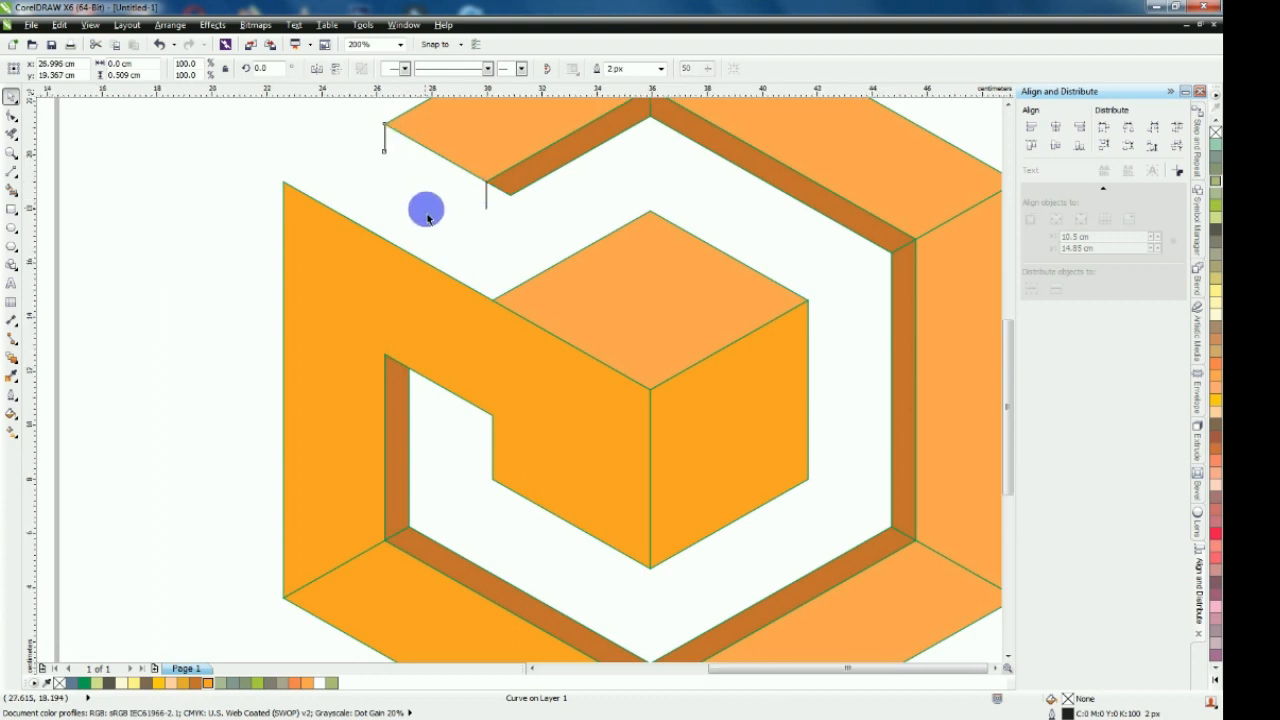
pyautogui.scroll(-2, 426, 209)
pyautogui.scroll(2, 417, 143)
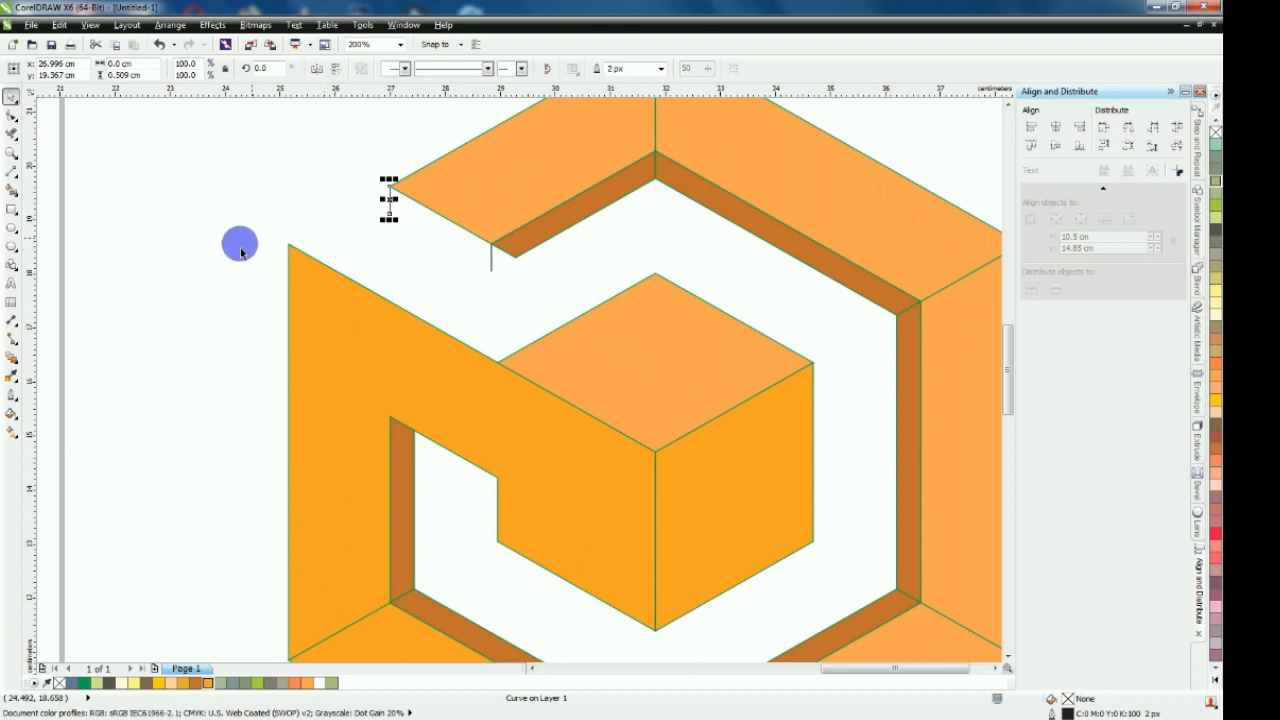
# Draw a line about 0.5 cm long at 30° across the brown band at the ring's lower-left inner corner
pyautogui.click(11, 172)
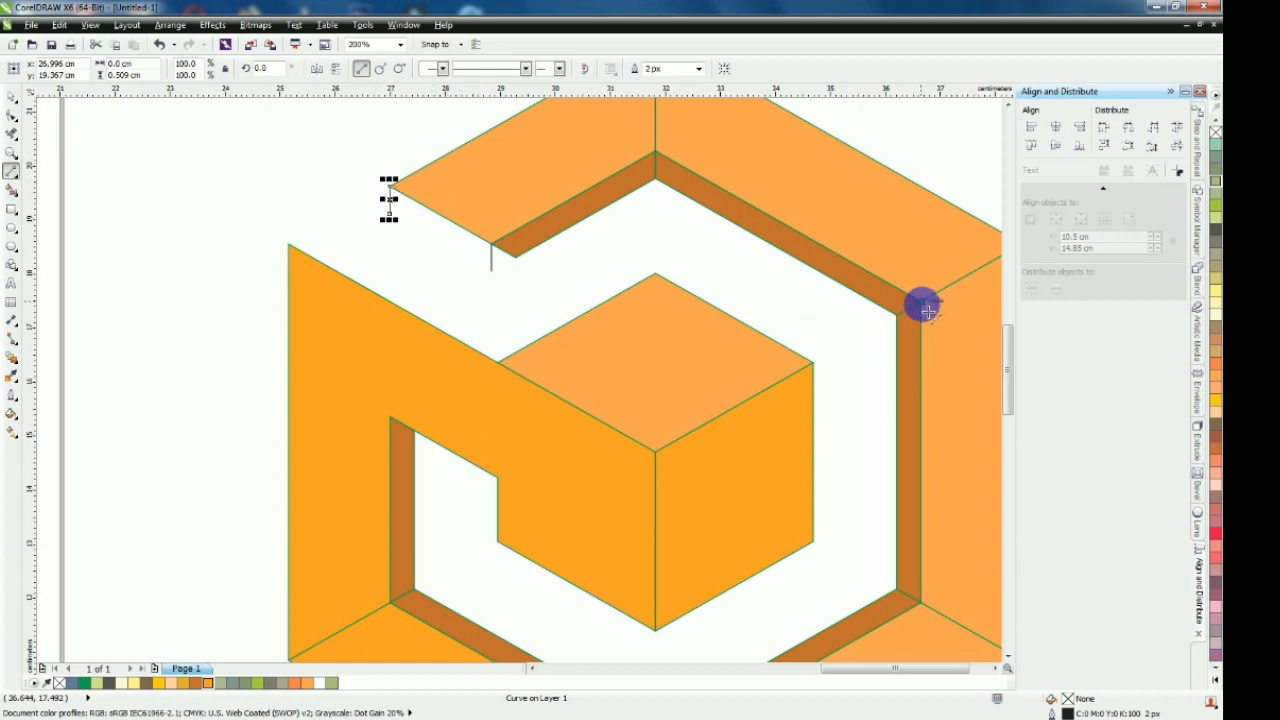
pyautogui.scroll(-1, 926, 312)
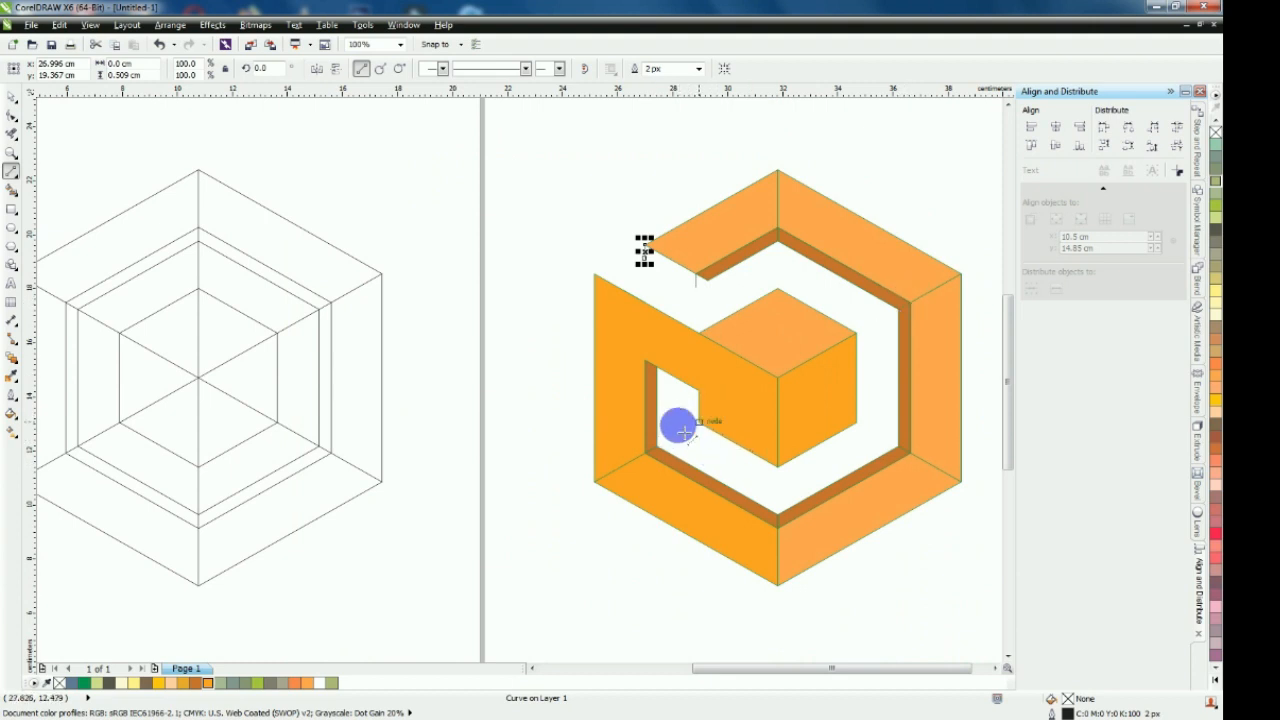
pyautogui.scroll(1, 679, 431)
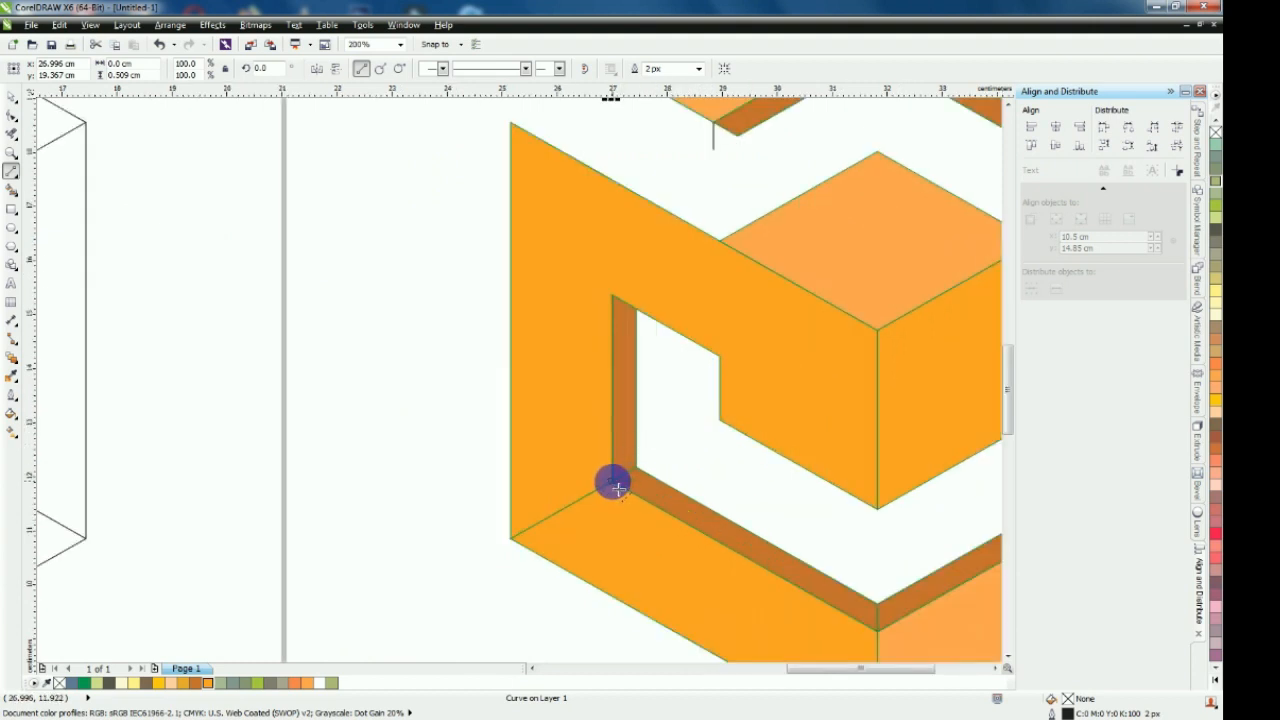
pyautogui.moveTo(617, 487); pyautogui.dragTo(637, 474)
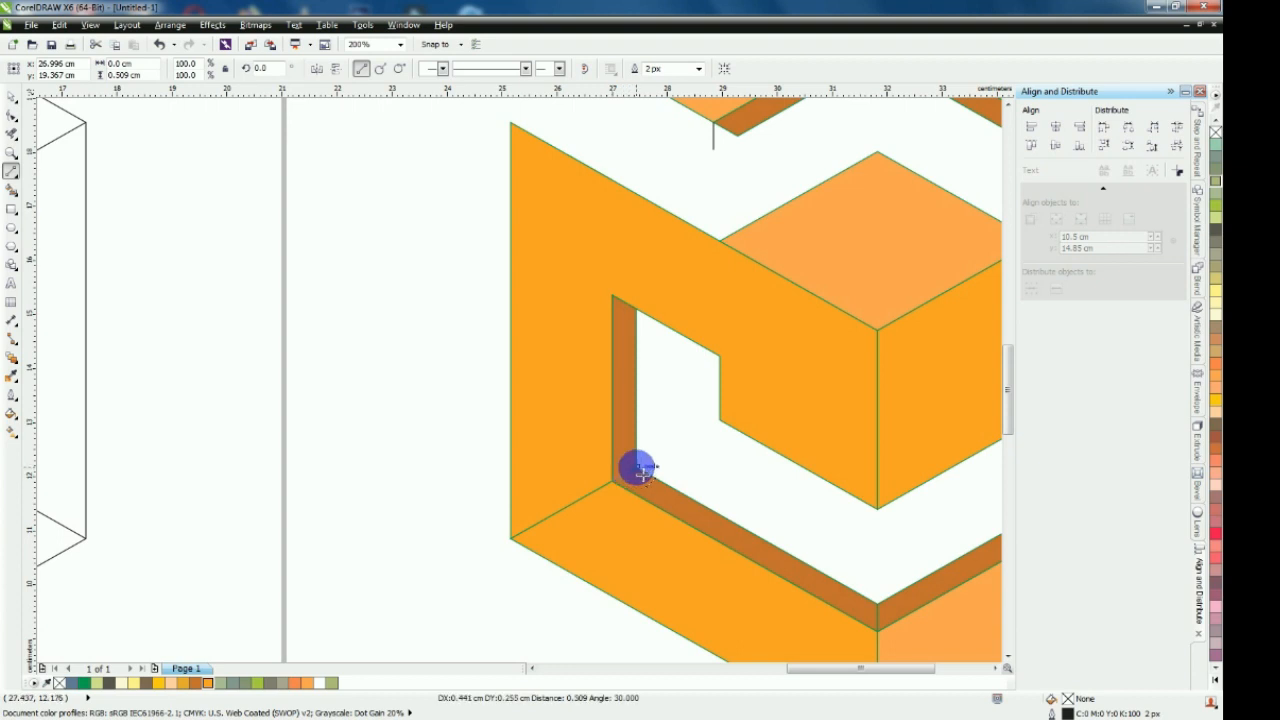
pyautogui.moveTo(640, 467); pyautogui.dragTo(640, 466)
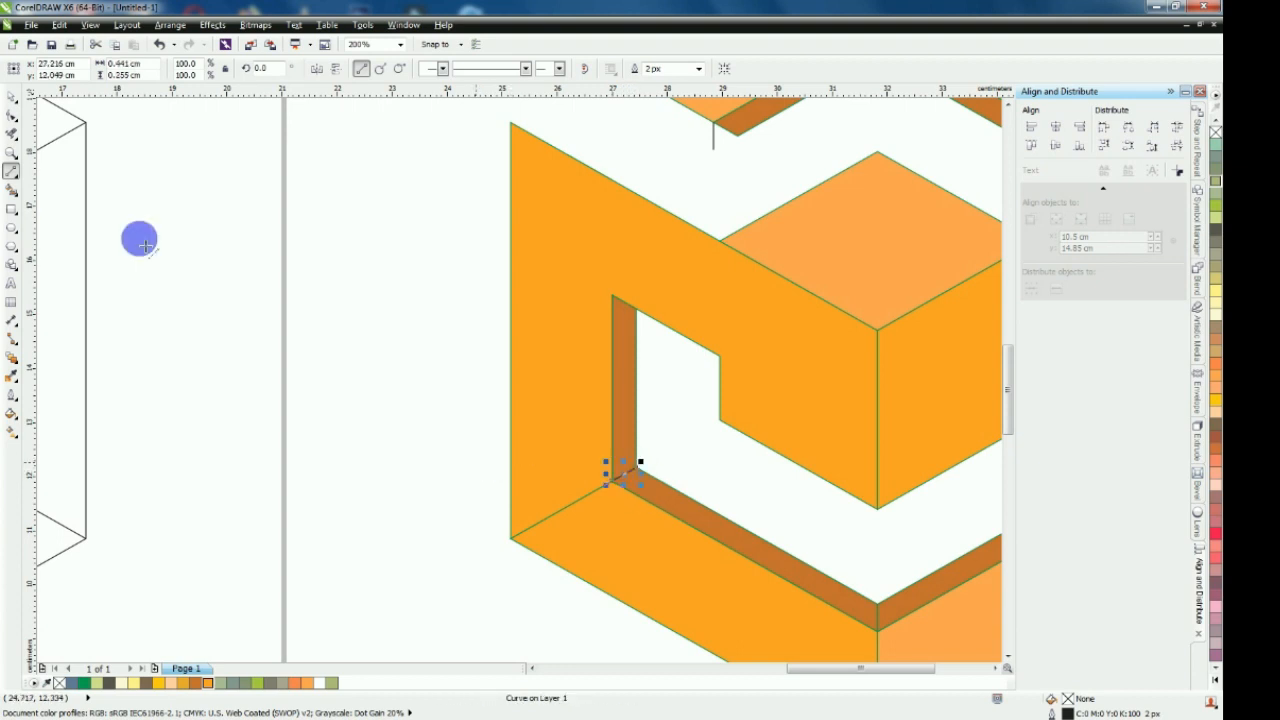
# Move the short slanted line to the left corner of the cube's top face and place a copy at the left shape's top corner
pyautogui.click(12, 103)
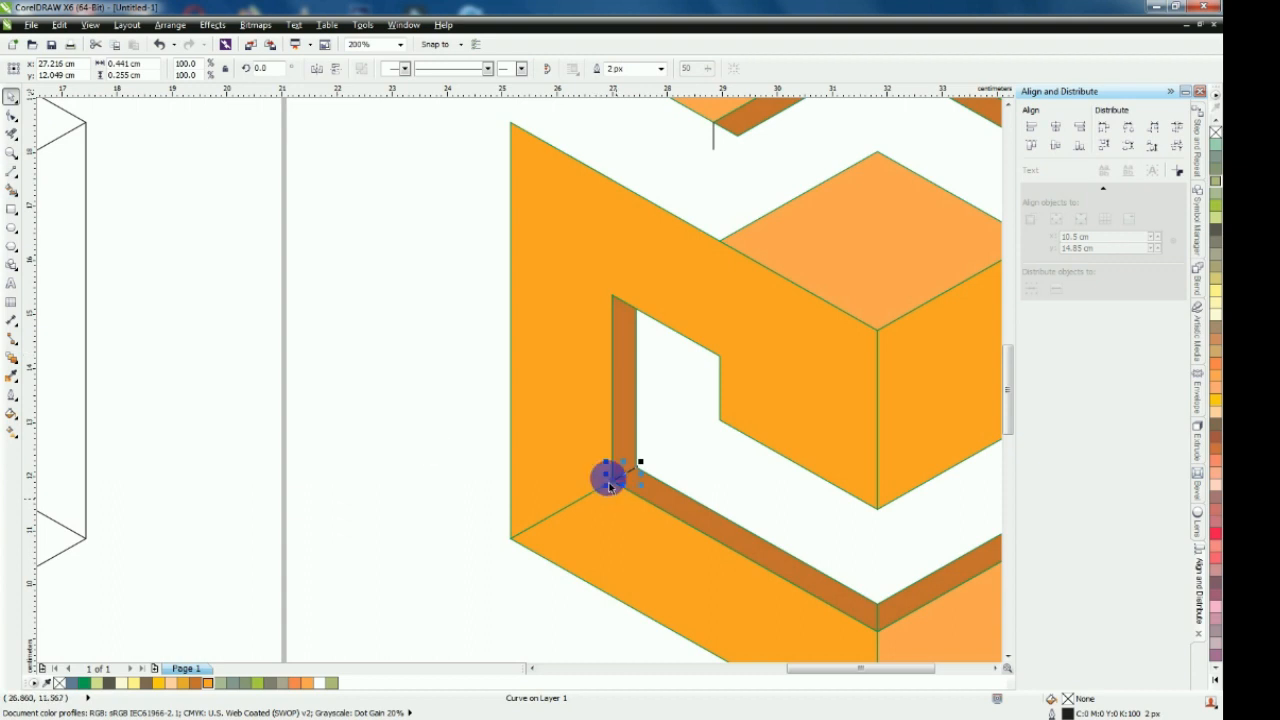
pyautogui.moveTo(614, 477); pyautogui.dragTo(673, 288)
pyautogui.scroll(2, 726, 223)
pyautogui.scroll(-2, 653, 345)
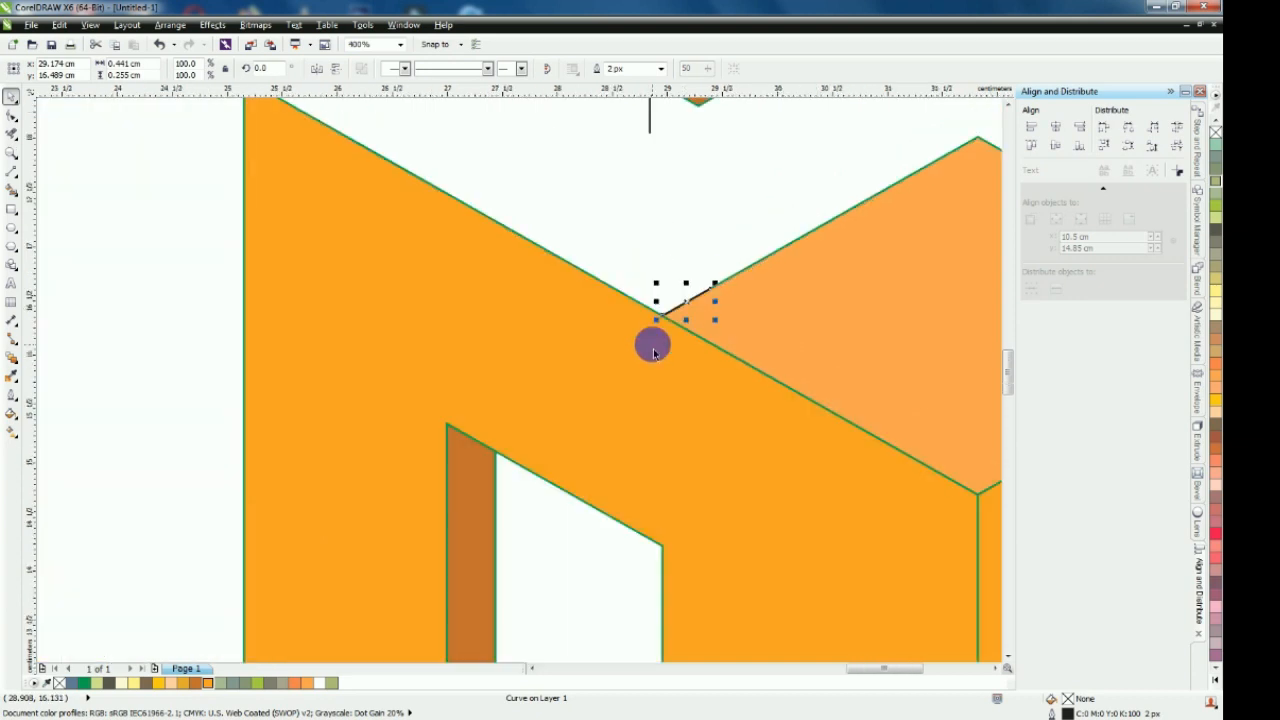
pyautogui.scroll(1, 550, 190)
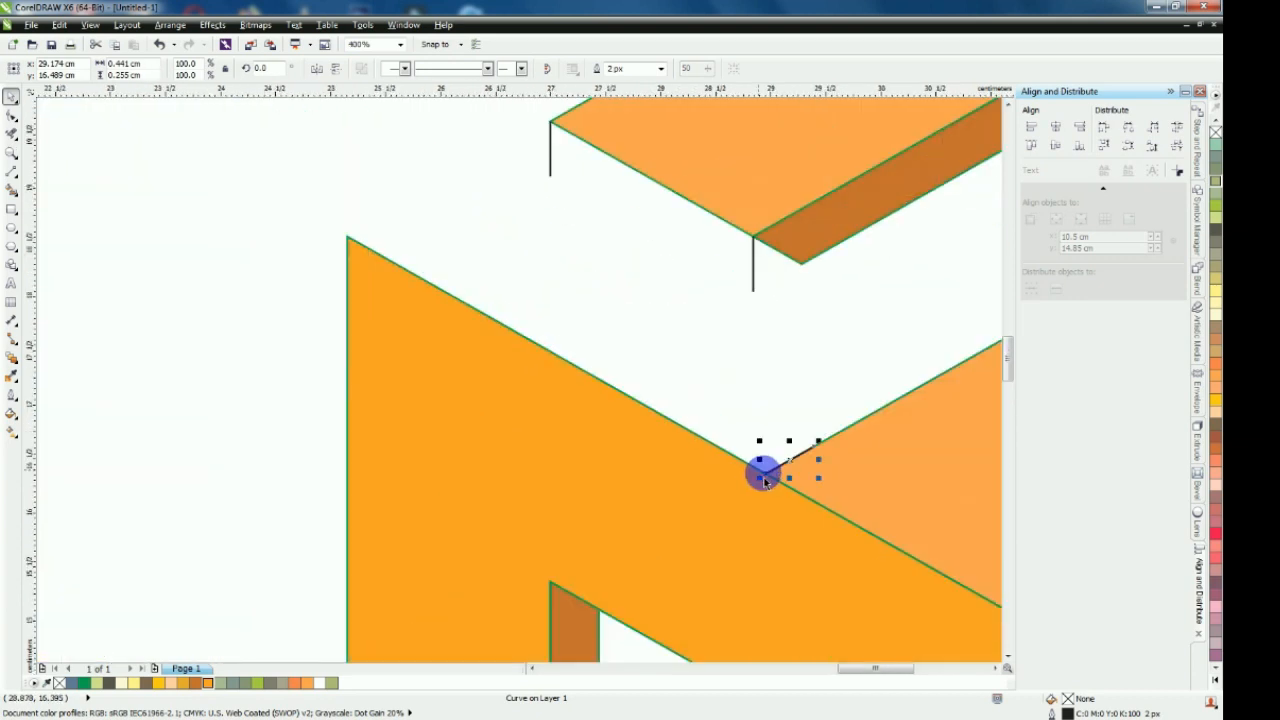
pyautogui.moveTo(766, 476); pyautogui.dragTo(352, 241)
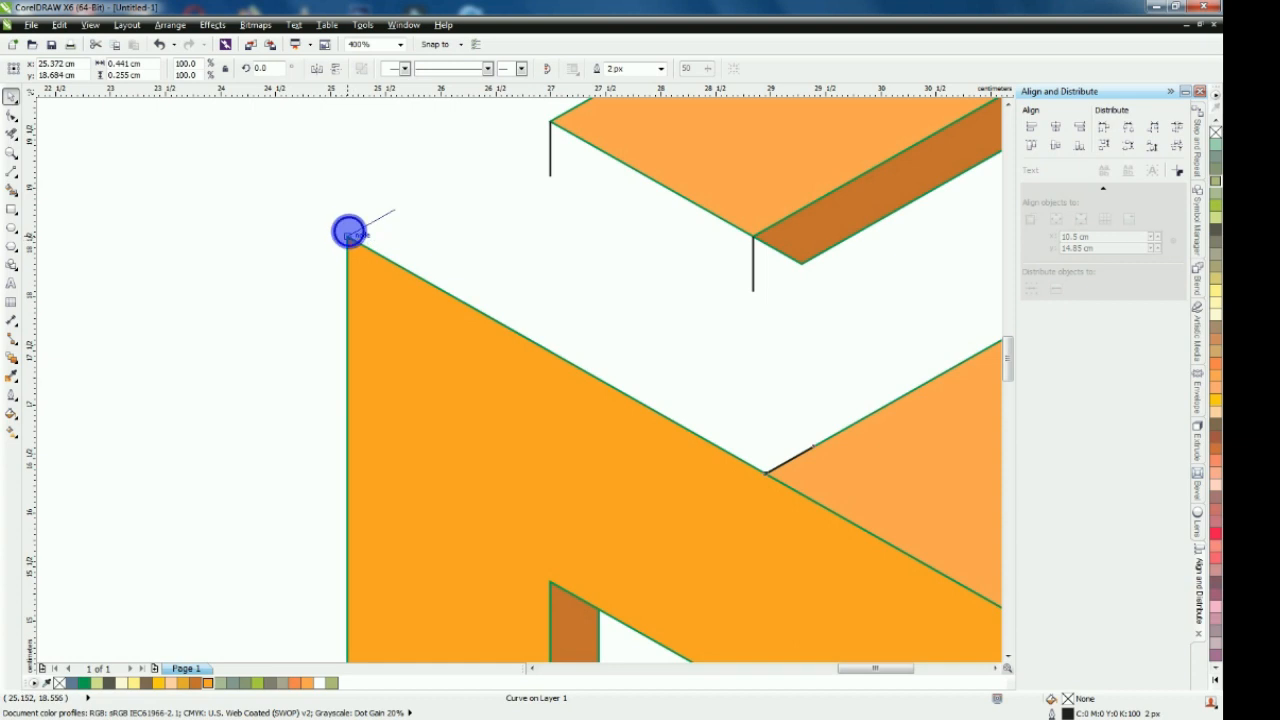
pyautogui.moveTo(350, 237); pyautogui.dragTo(350, 237)
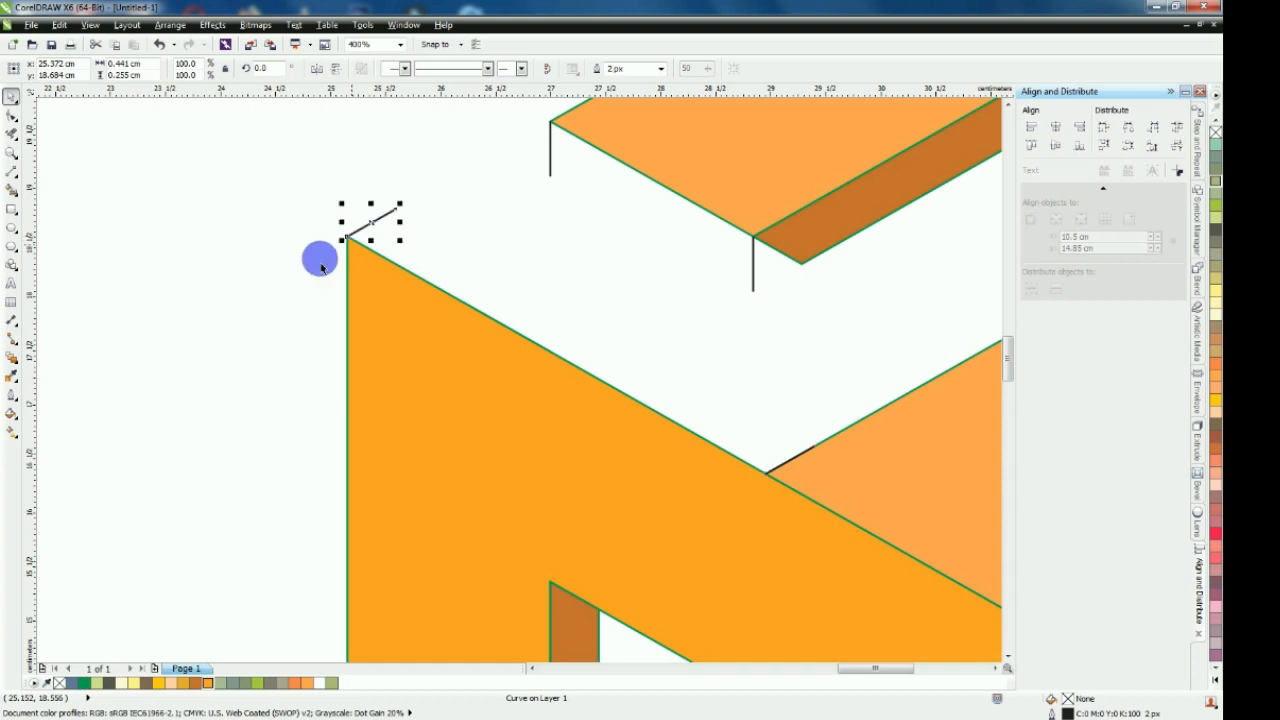
# Draw a straight line joining the free upper ends of the two slanted lines above the left shape
pyautogui.click(309, 288)
pyautogui.click(11, 171)
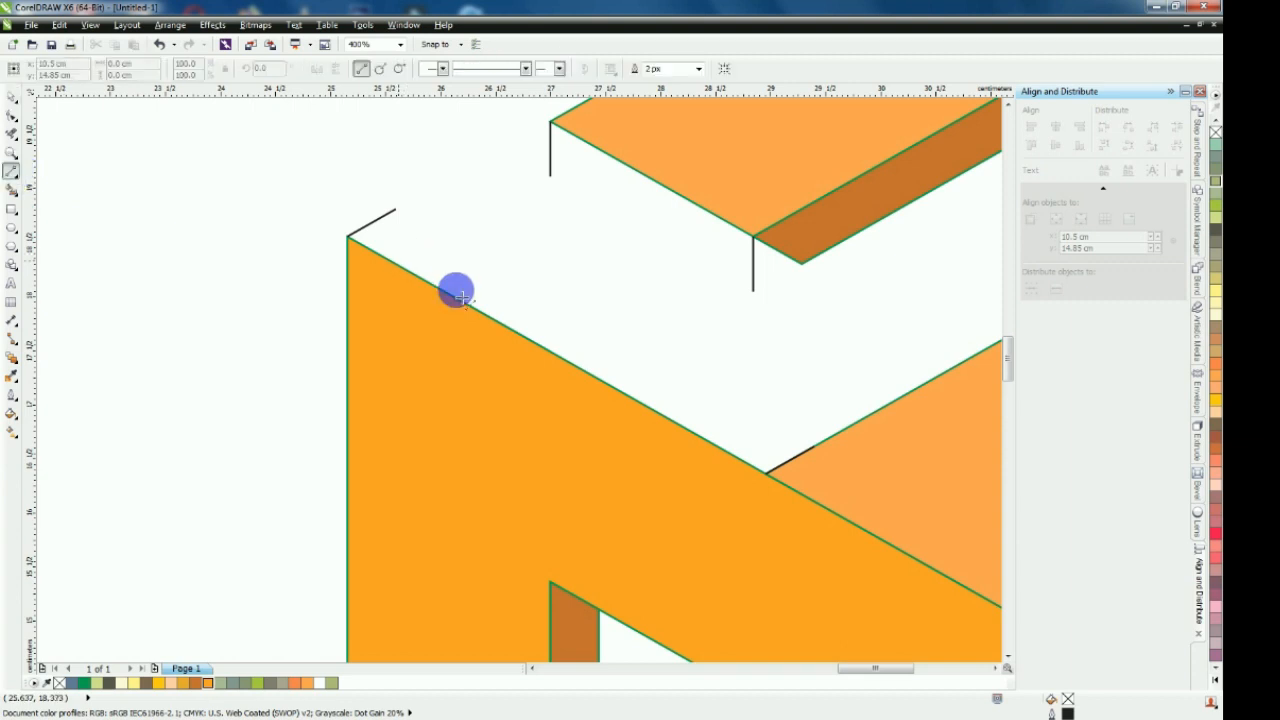
pyautogui.moveTo(397, 209); pyautogui.dragTo(818, 449)
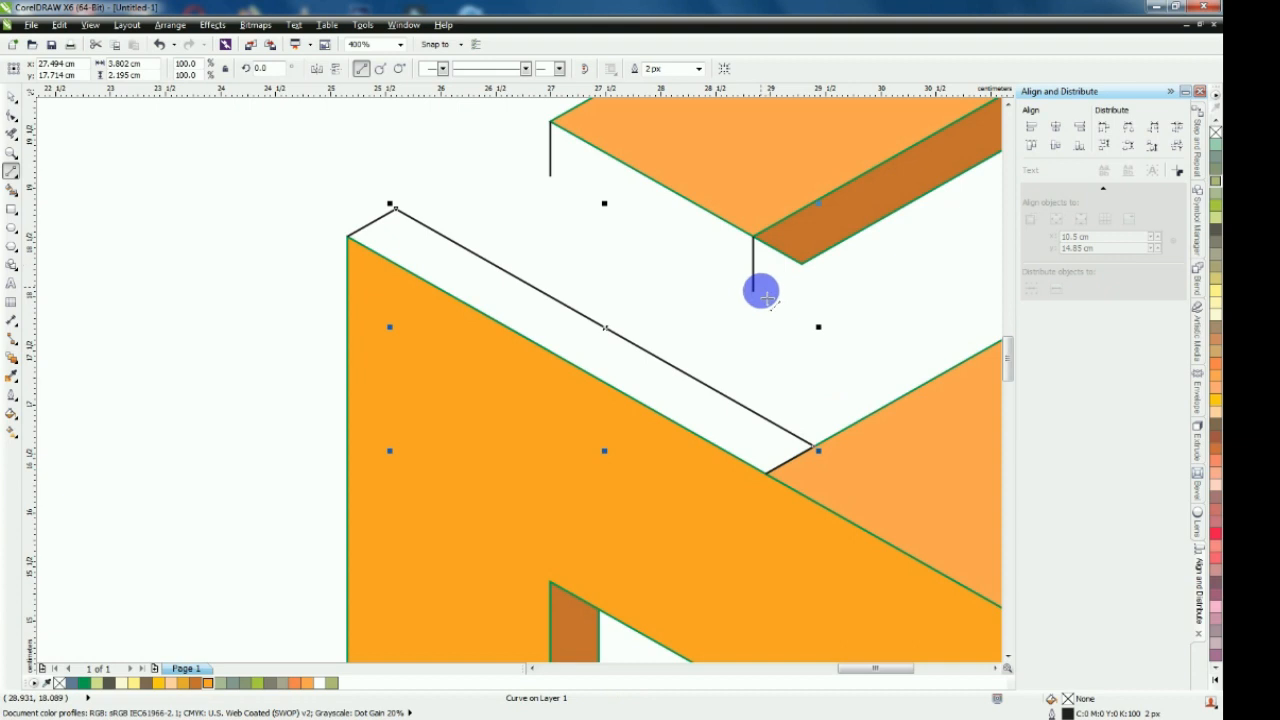
# Draw straight lines from the brown band's inner corner through the lower ends of both short vertical lines at the upper-left segment's cut end
pyautogui.moveTo(801, 263); pyautogui.dragTo(551, 173)
pyautogui.scroll(-2, 494, 194)
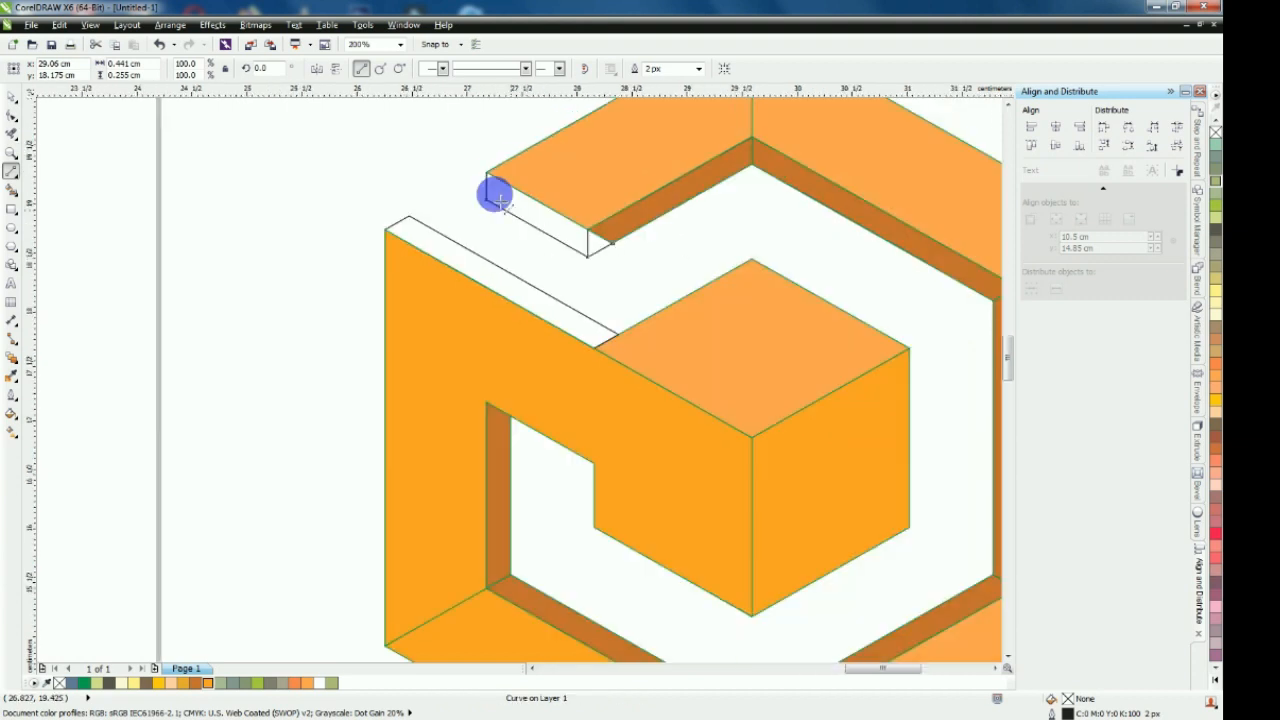
pyautogui.scroll(3, 430, 183)
pyautogui.hotkey('ctrl', 'z')
pyautogui.scroll(-2, 491, 249)
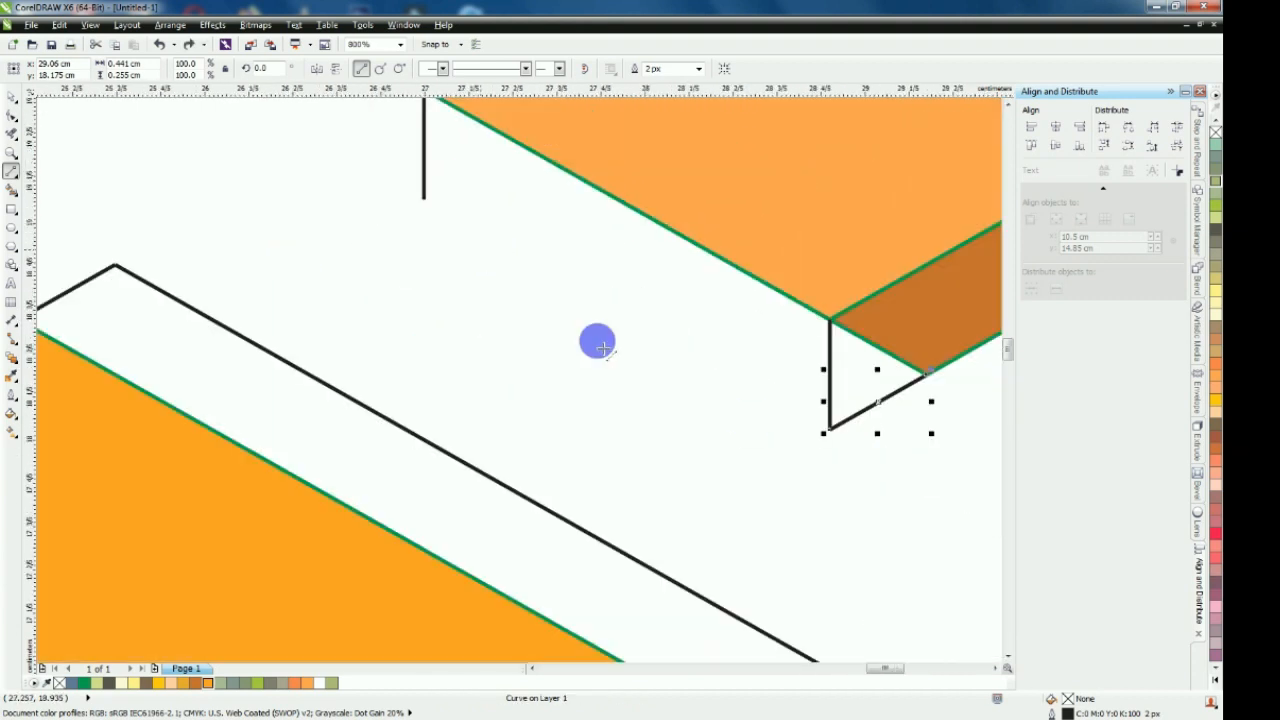
pyautogui.moveTo(831, 428); pyautogui.dragTo(424, 200)
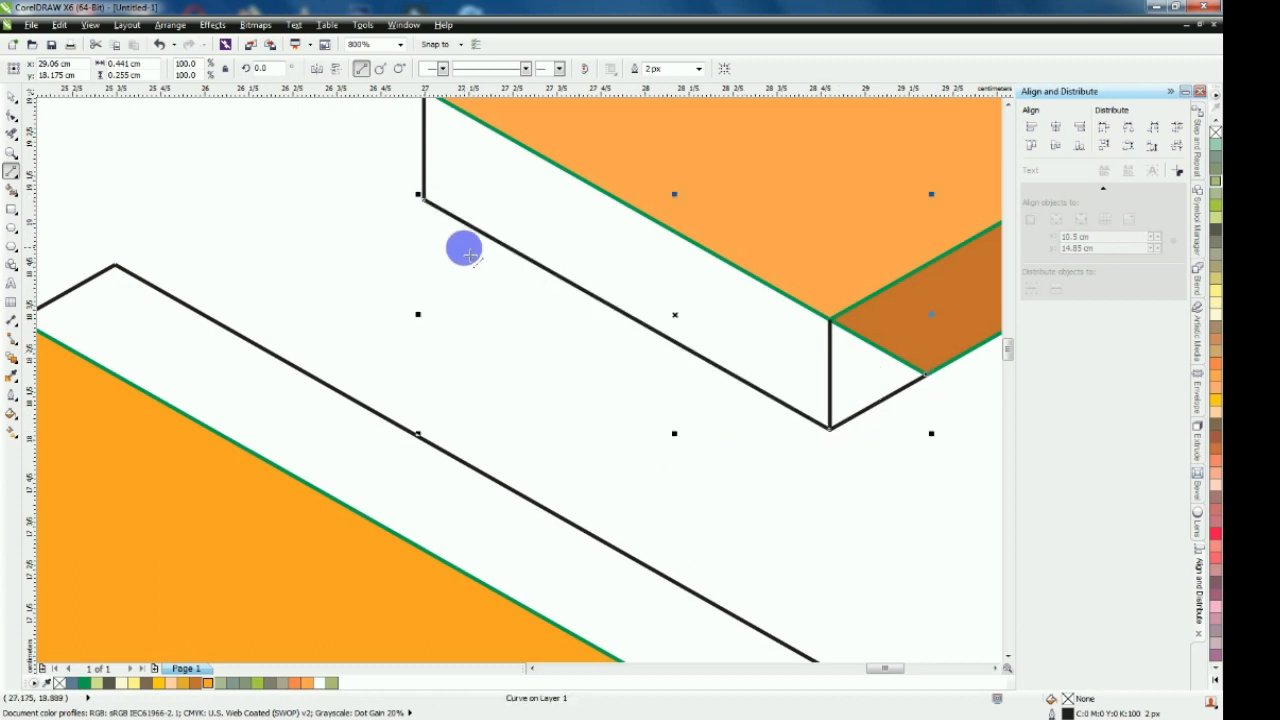
pyautogui.click(11, 100)
pyautogui.press('F4')
pyautogui.click(428, 279)
pyautogui.scroll(-1, 373, 307)
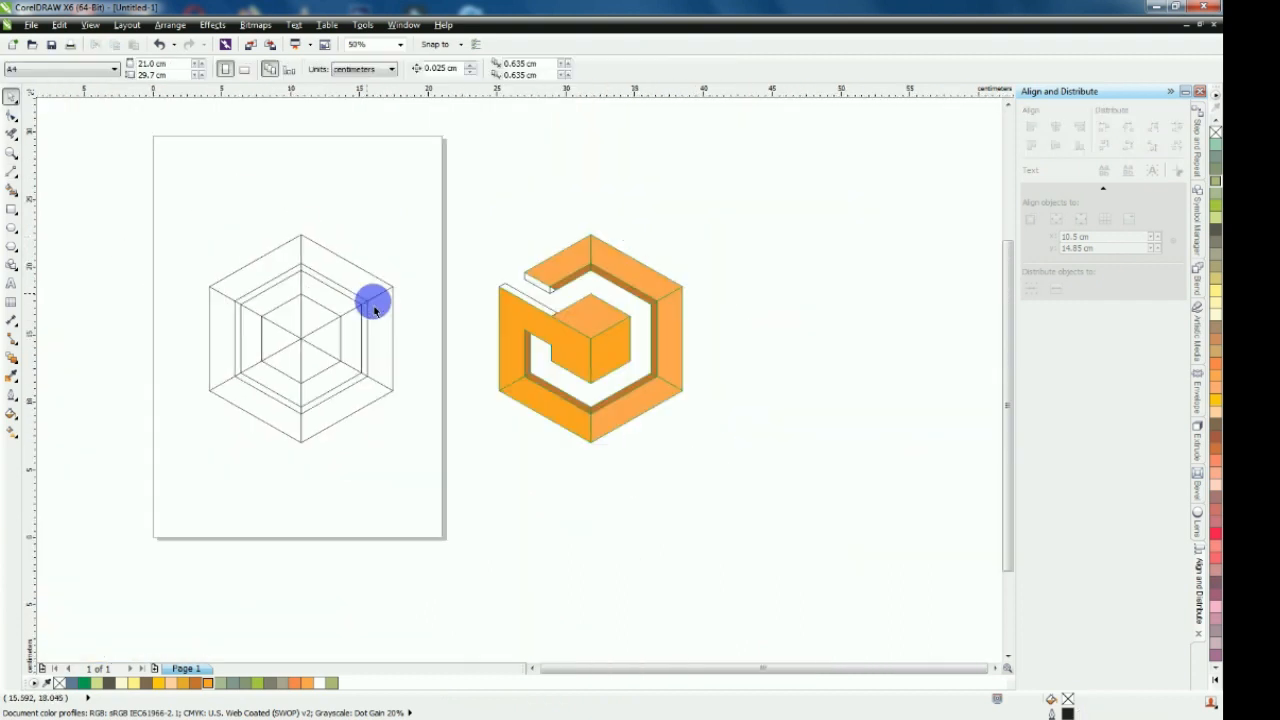
pyautogui.scroll(1, 611, 374)
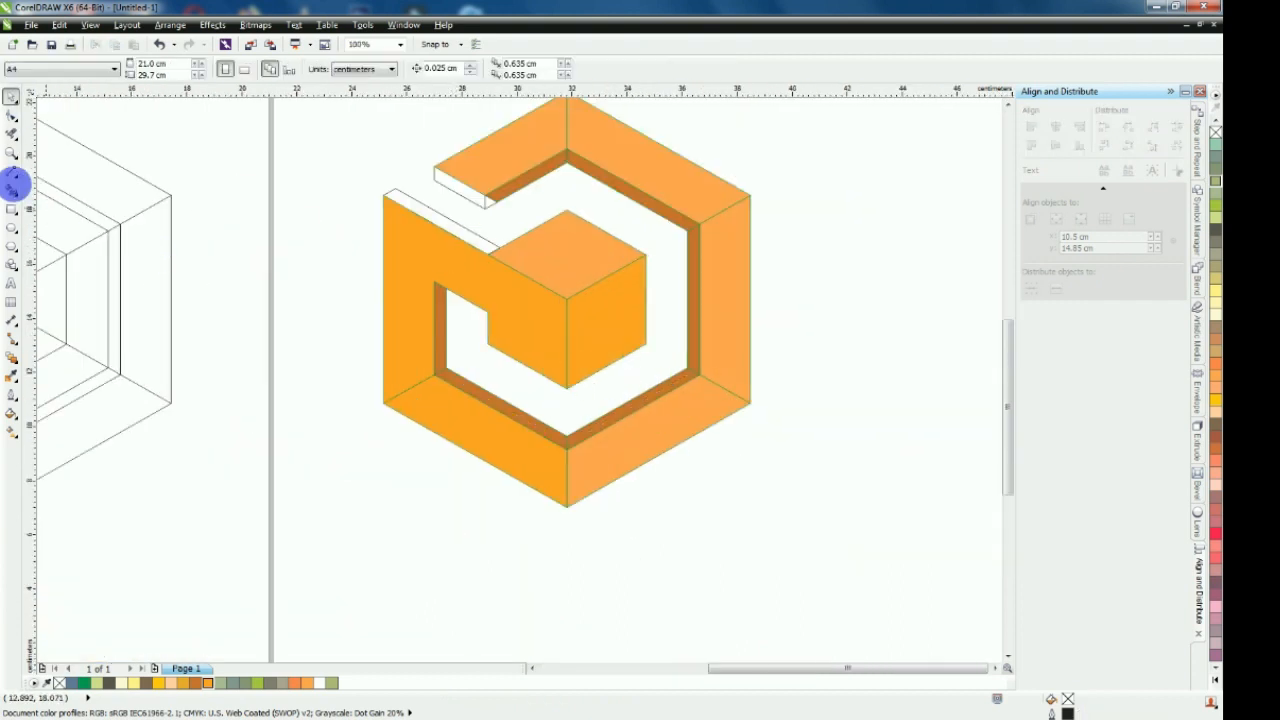
# Smart Fill the small triangle, the strip below the cut end and the strip above the left shape with blue-grey and a 2 px green outline
pyautogui.click(11, 186)
pyautogui.scroll(2, 425, 192)
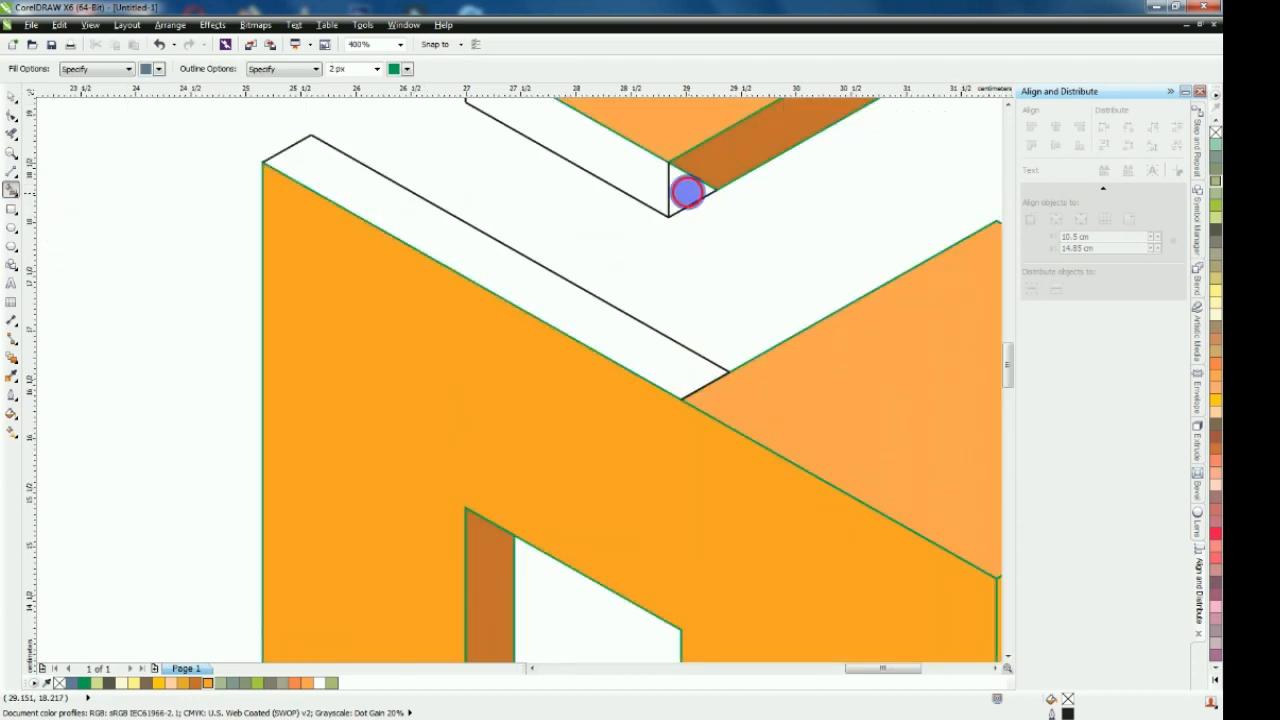
pyautogui.click(686, 191)
pyautogui.click(652, 187)
pyautogui.click(497, 262)
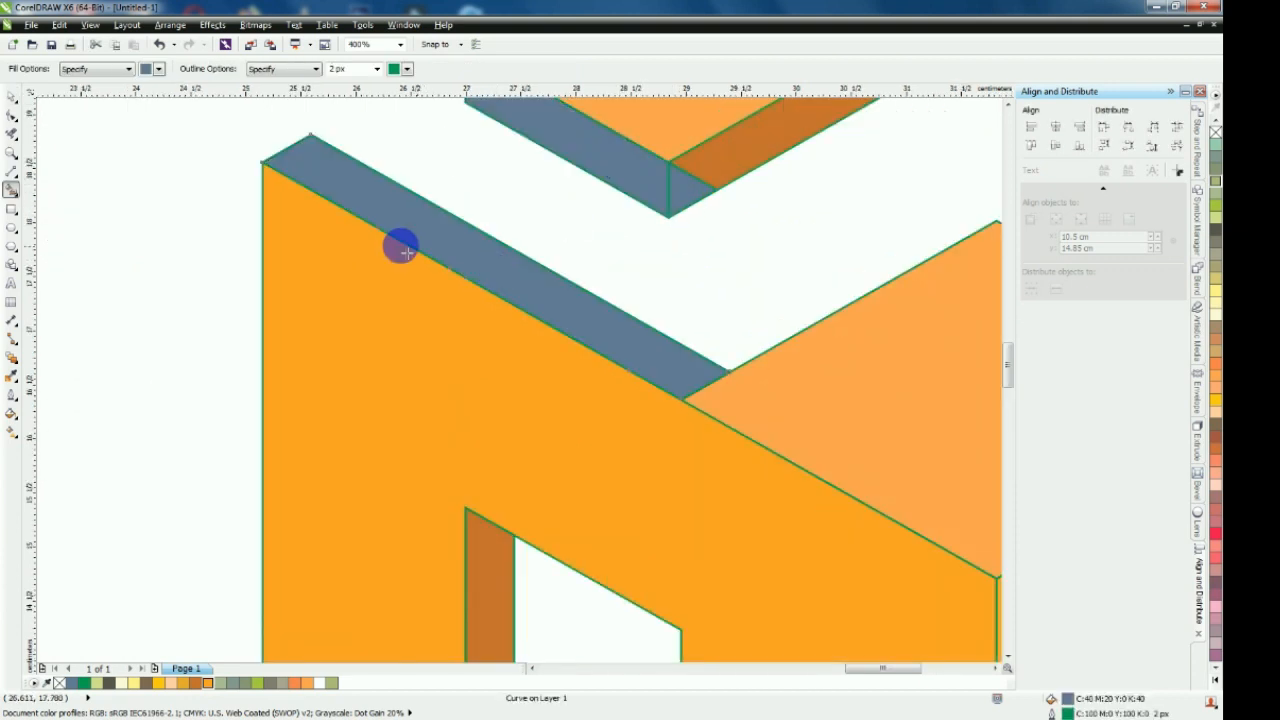
pyautogui.scroll(-1, 400, 249)
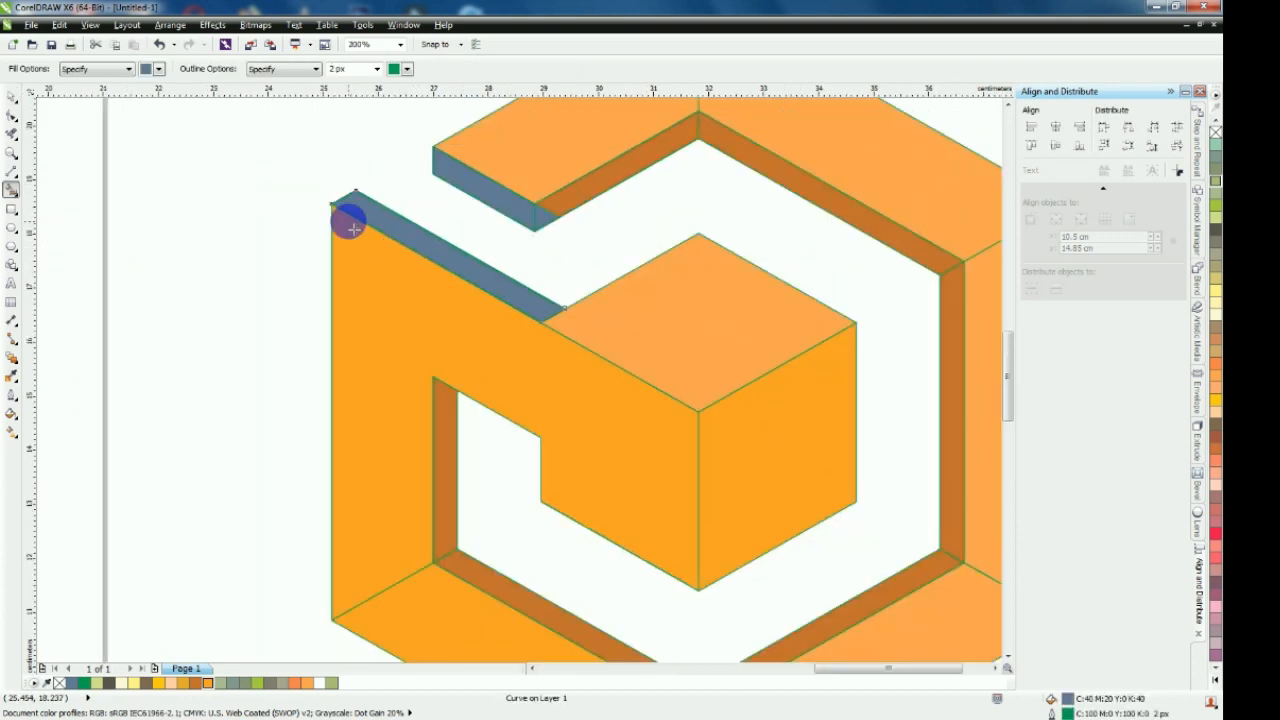
# Weld the blue-grey strip below the cut end, the small triangle and the adjoining upper-left brown band into one shape
pyautogui.click(12, 99)
pyautogui.click(410, 236)
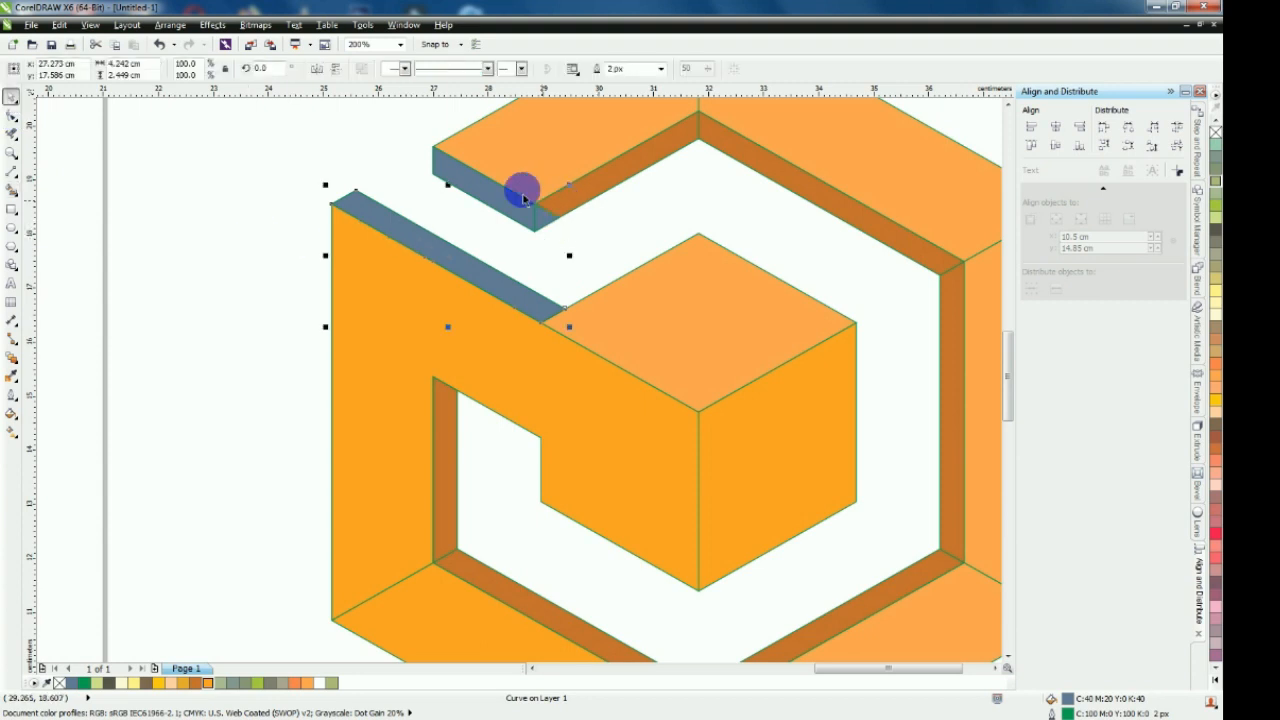
pyautogui.scroll(1, 522, 190)
pyautogui.click(566, 249)
pyautogui.keyDown('shift'); pyautogui.click(645, 195); pyautogui.keyUp('shift')
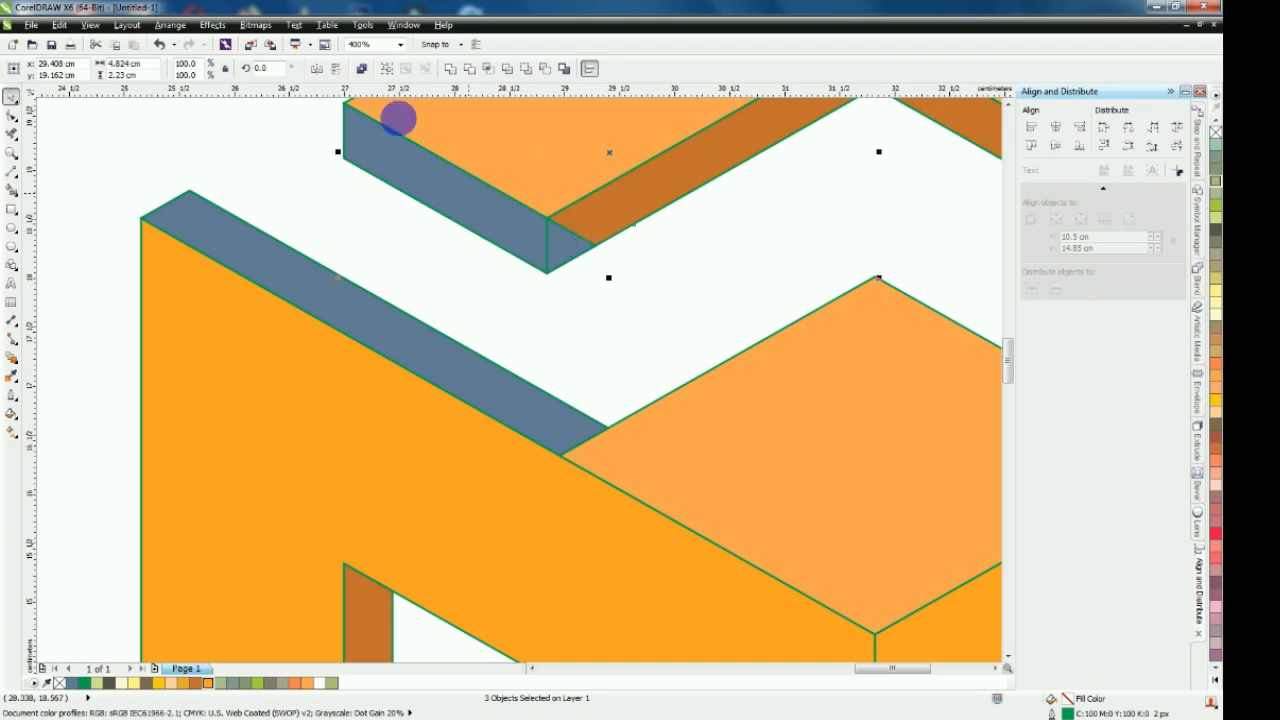
pyautogui.click(449, 70)
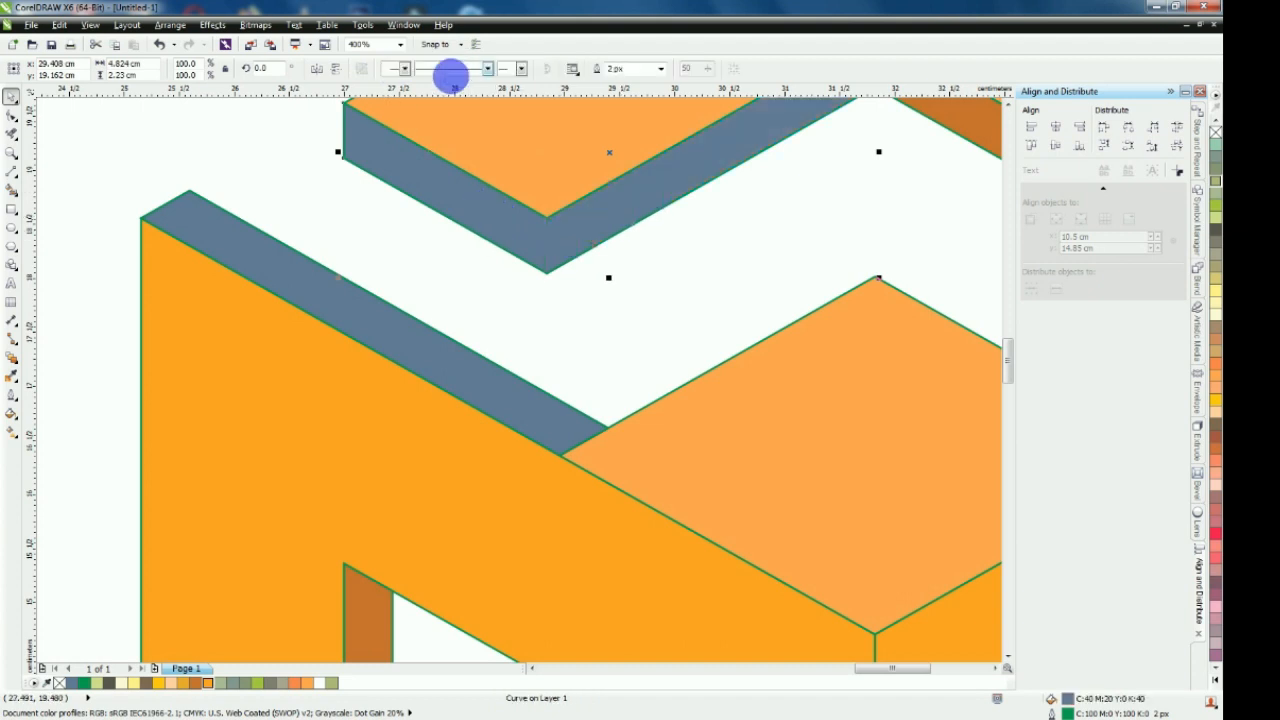
pyautogui.click(475, 285)
pyautogui.scroll(-1, 468, 297)
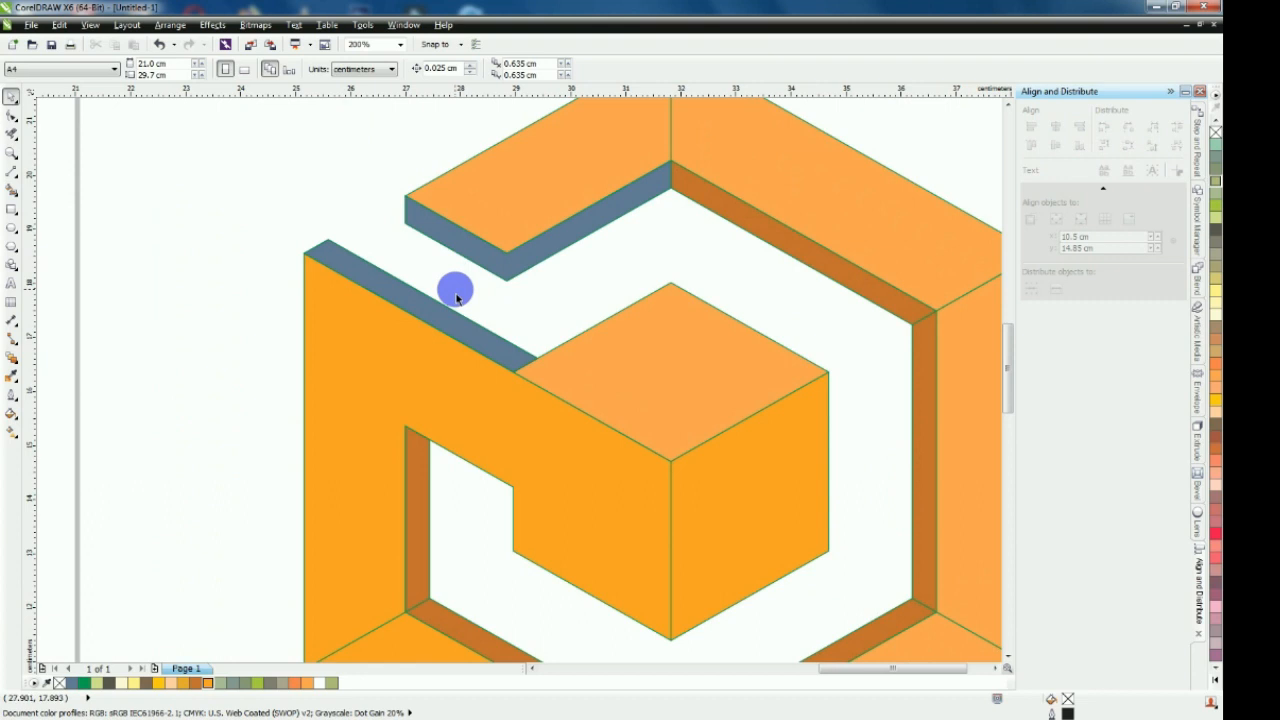
# Weld the blue-grey strip above the left shape with the cube's light orange top face
pyautogui.click(479, 347)
pyautogui.keyDown('shift'); pyautogui.click(618, 371); pyautogui.keyUp('shift')
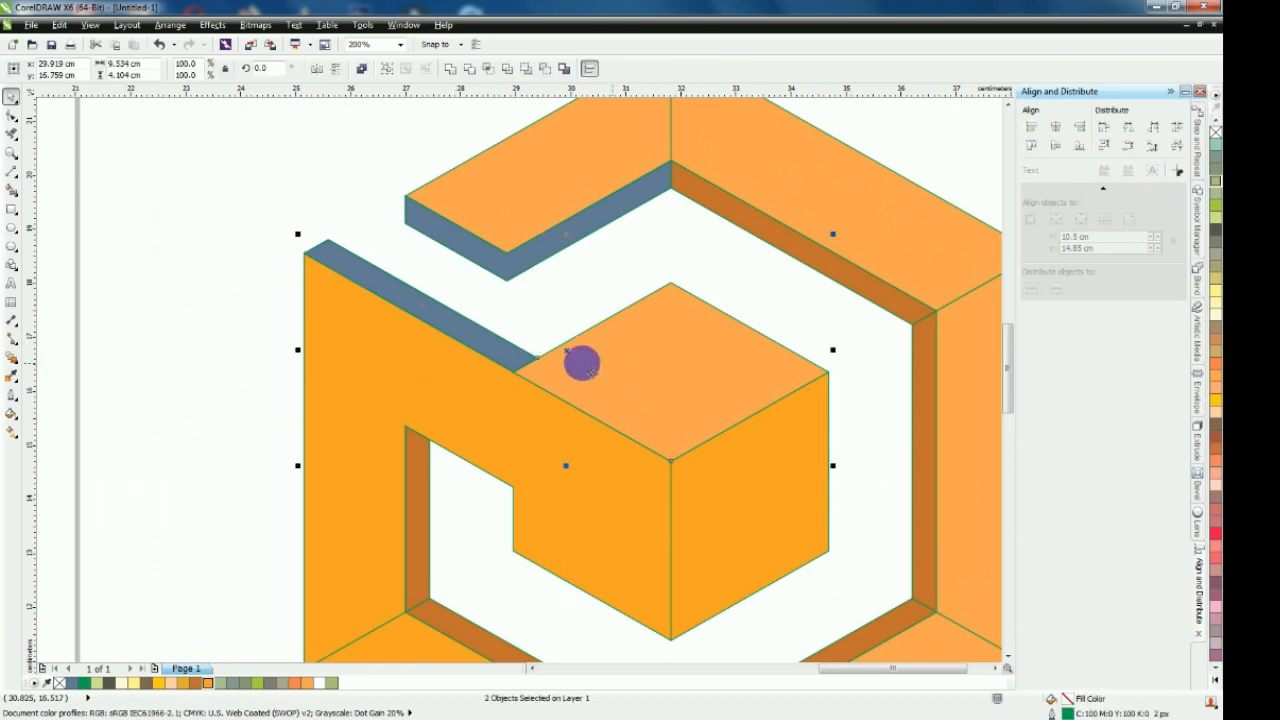
pyautogui.click(449, 68)
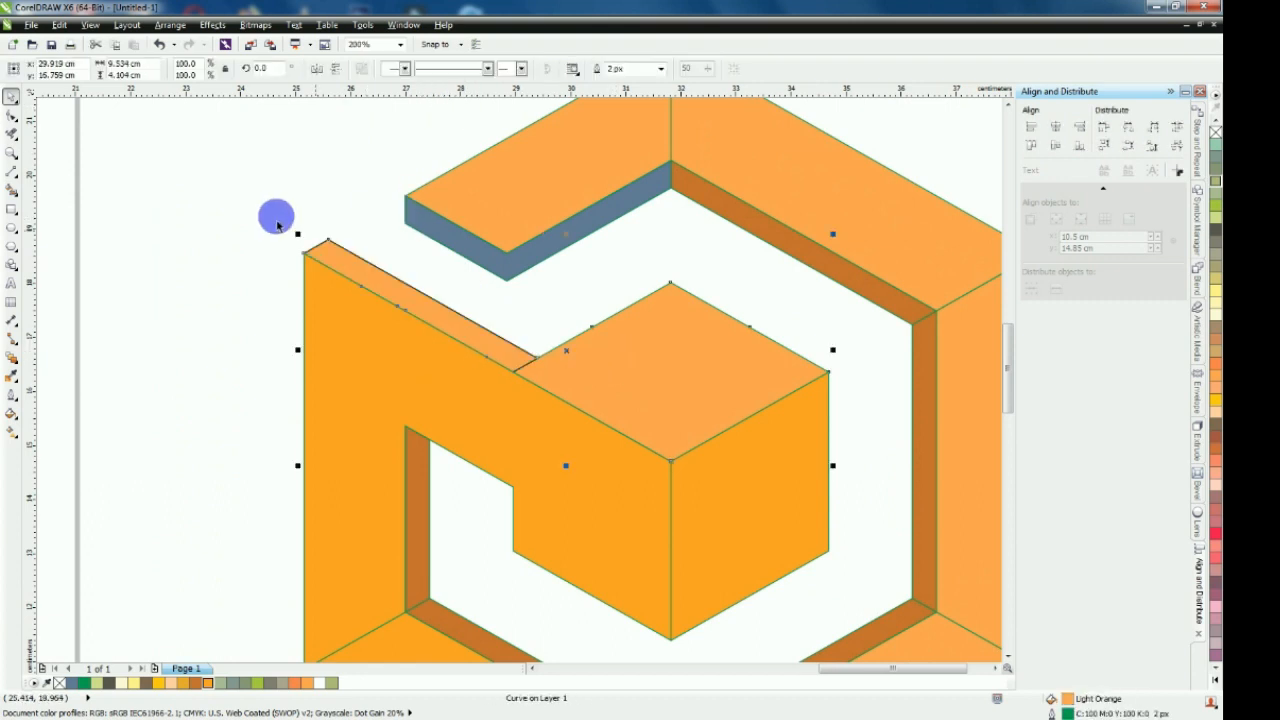
pyautogui.click(278, 224)
# Delete the leftover black construction lines along the thin light orange strip and at both of its ends
pyautogui.moveTo(371, 265); pyautogui.dragTo(310, 205)
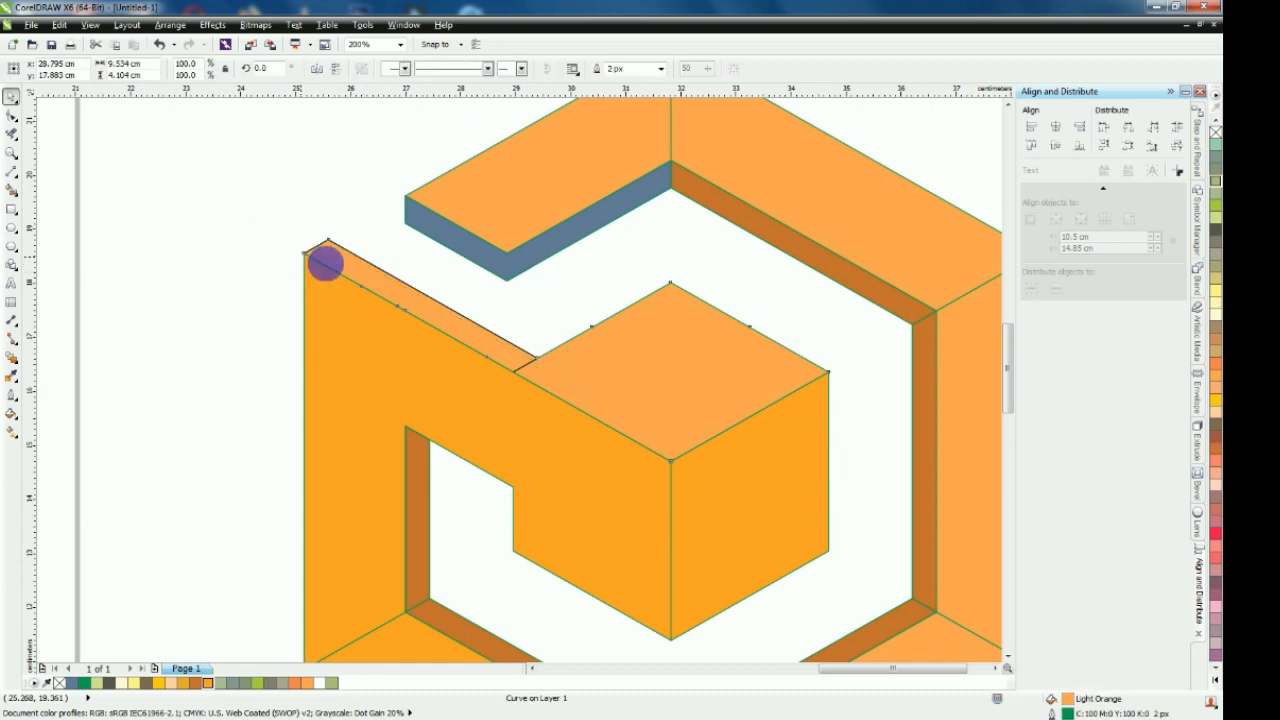
pyautogui.hotkey('ctrl', 'z')
pyautogui.scroll(2, 529, 361)
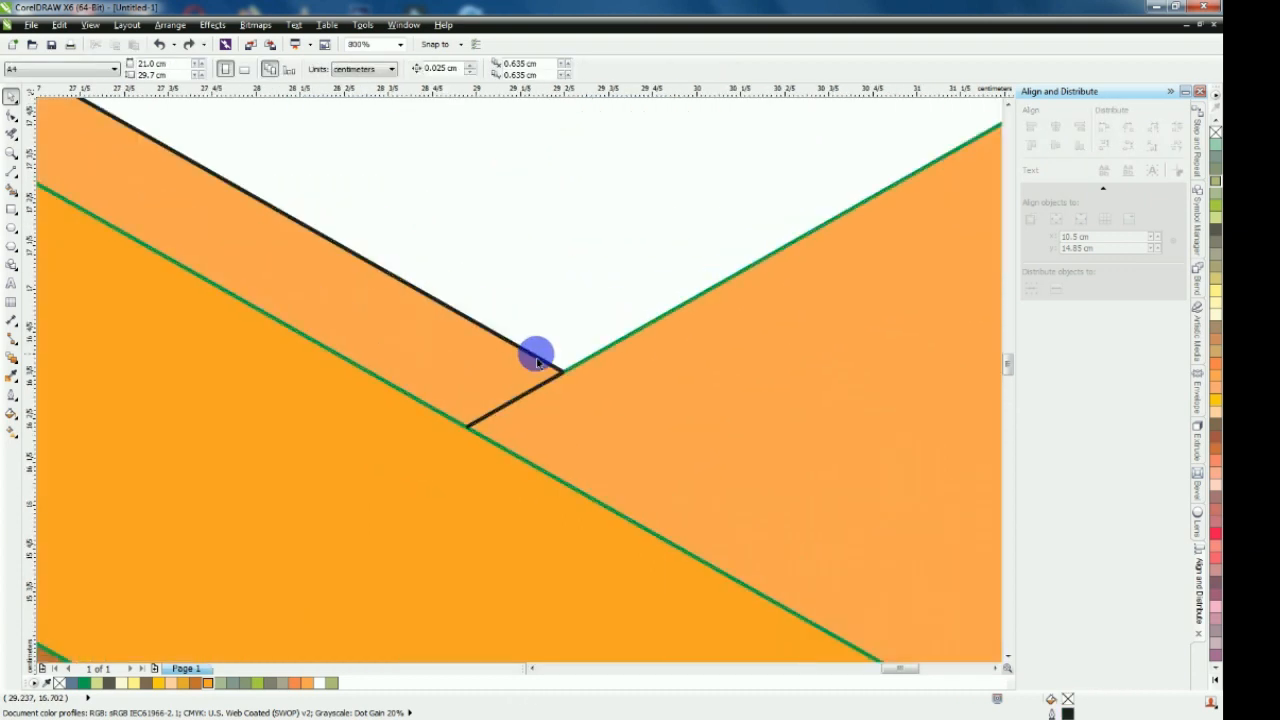
pyautogui.moveTo(559, 366); pyautogui.dragTo(575, 303)
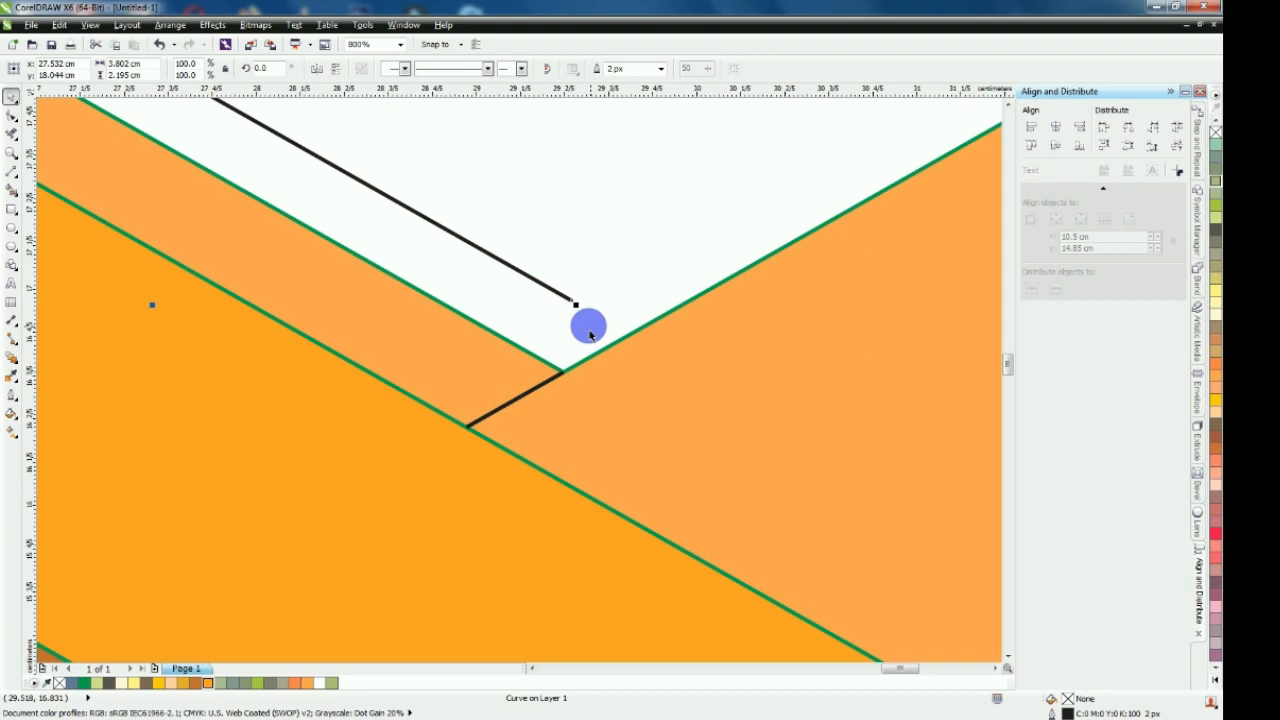
pyautogui.press('Delete')
pyautogui.click(551, 380)
pyautogui.press('Delete')
pyautogui.scroll(-1, 565, 370)
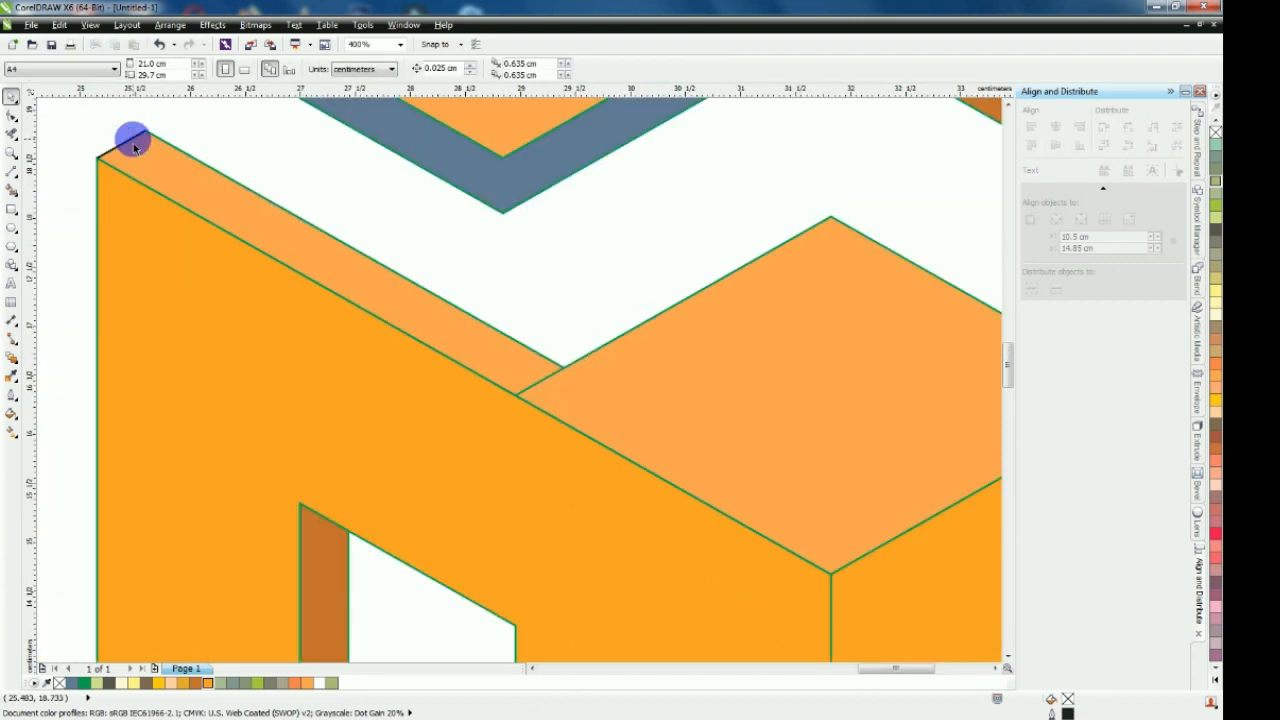
pyautogui.click(129, 141)
pyautogui.press('Escape')
pyautogui.scroll(-1, 366, 286)
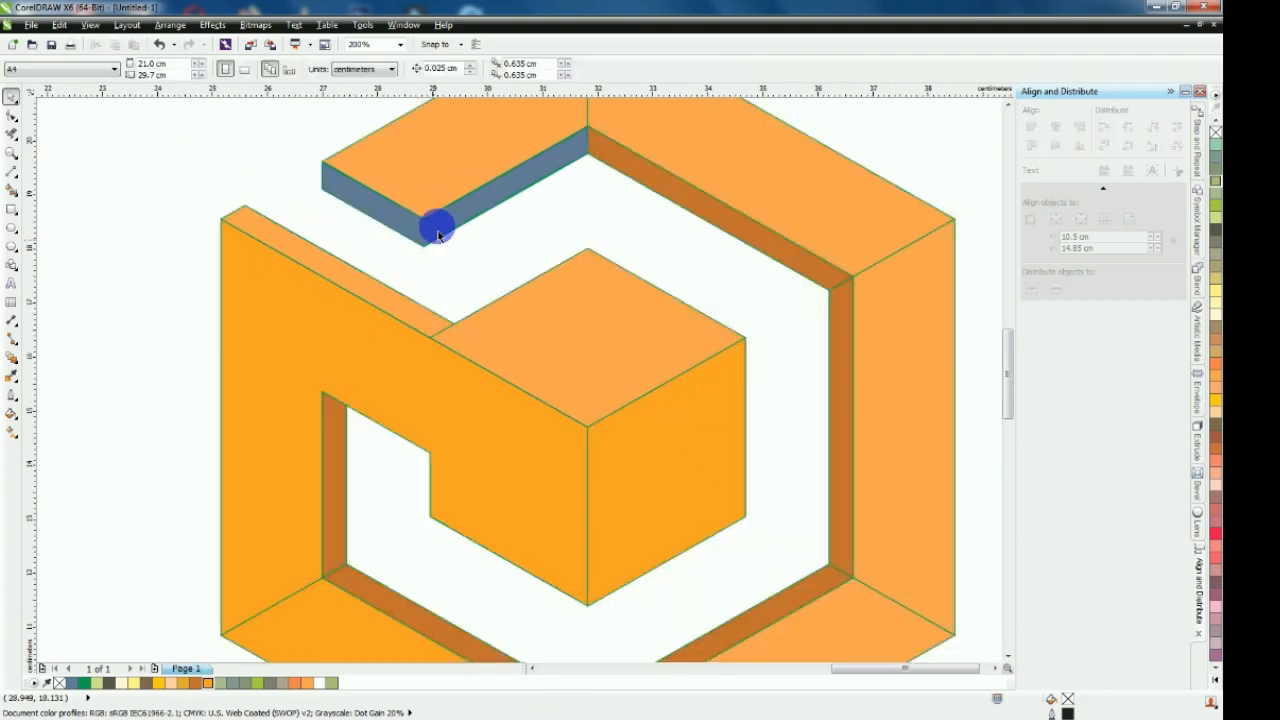
# Recolour the blue-grey band below the upper-left segment with the brown sampled from the neighbouring inner band
pyautogui.click(372, 212)
pyautogui.click(285, 204)
pyautogui.click(10, 375)
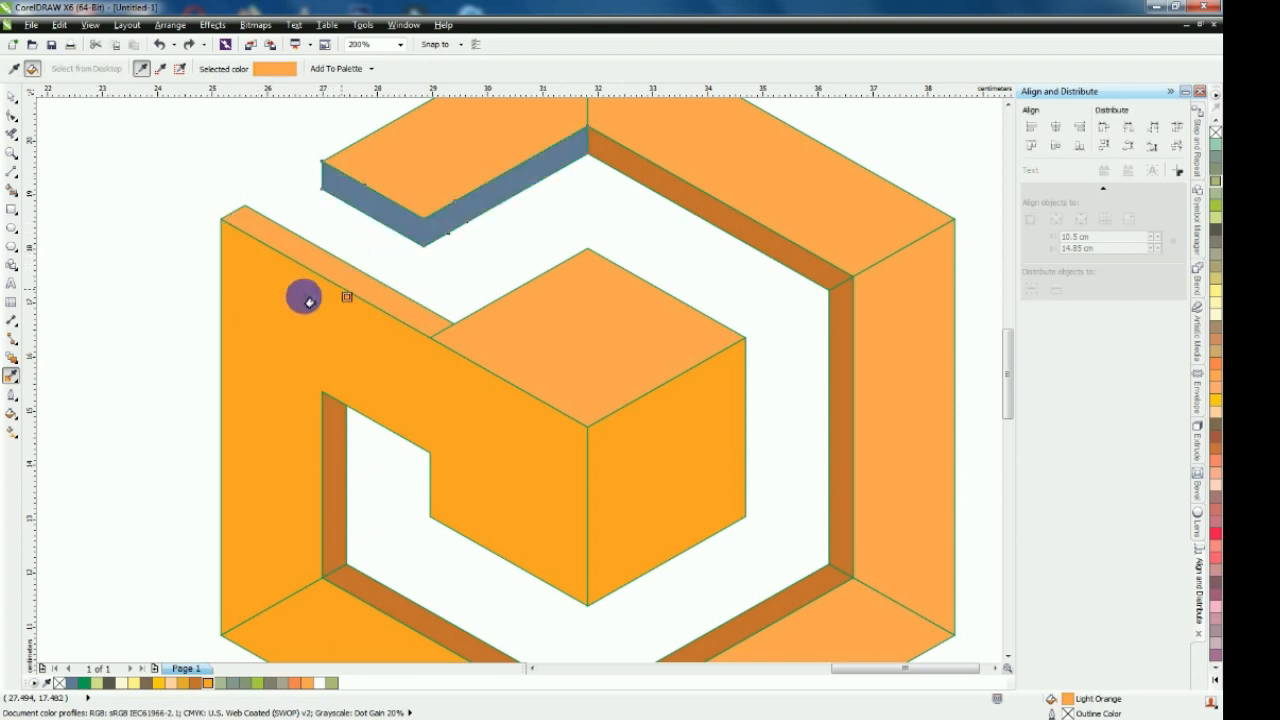
pyautogui.click(606, 166)
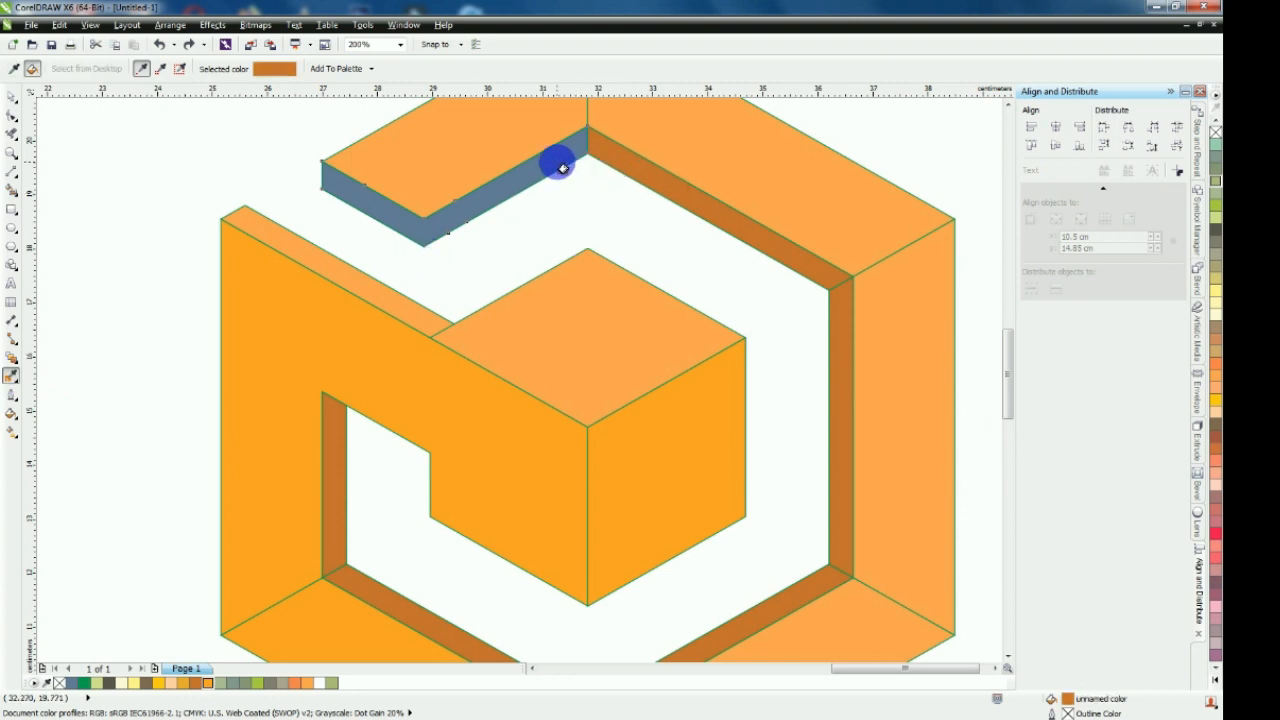
pyautogui.click(561, 167)
pyautogui.scroll(-2, 489, 274)
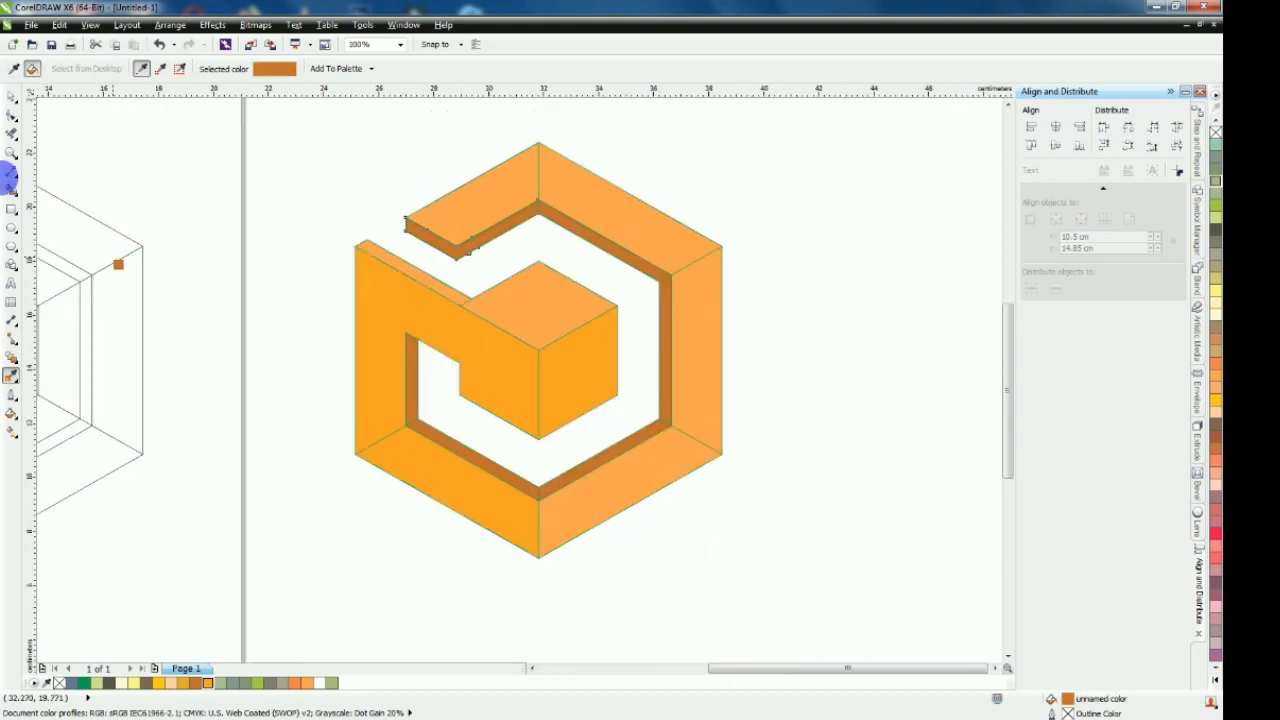
pyautogui.click(11, 96)
pyautogui.click(340, 166)
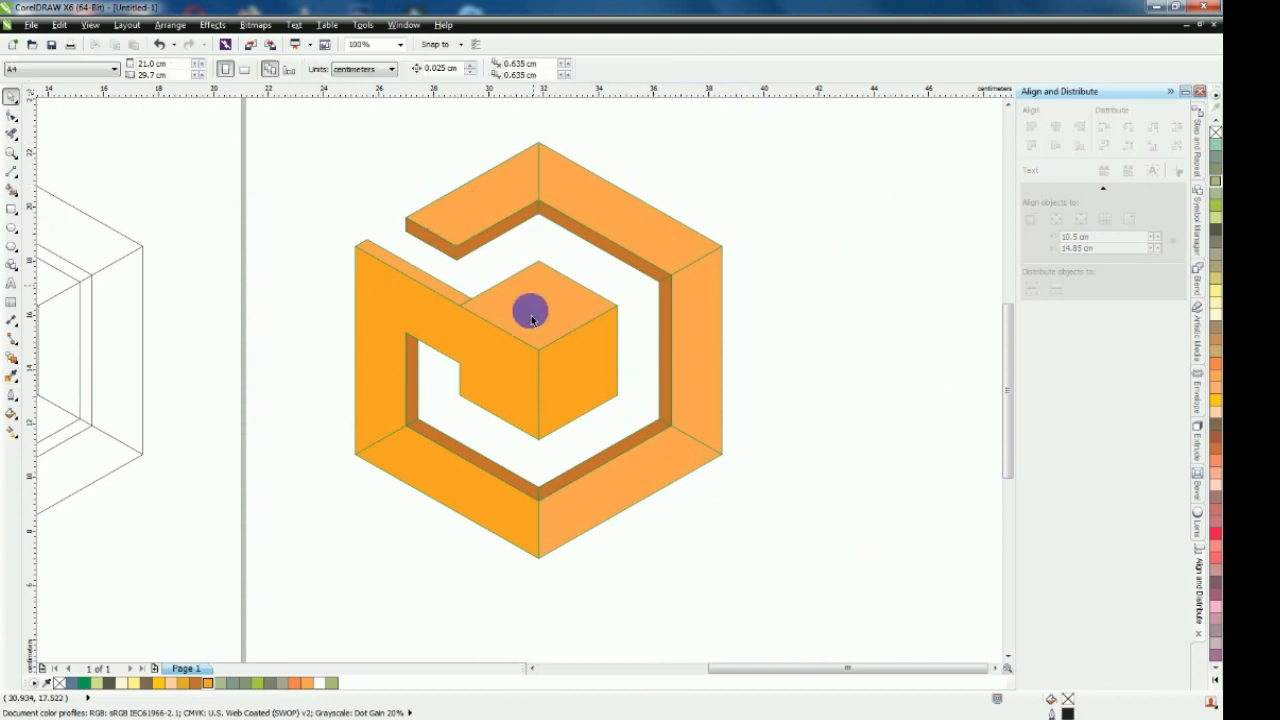
pyautogui.scroll(2, 487, 300)
pyautogui.moveTo(437, 286); pyautogui.dragTo(480, 268)
pyautogui.hotkey('ctrl', 'z')
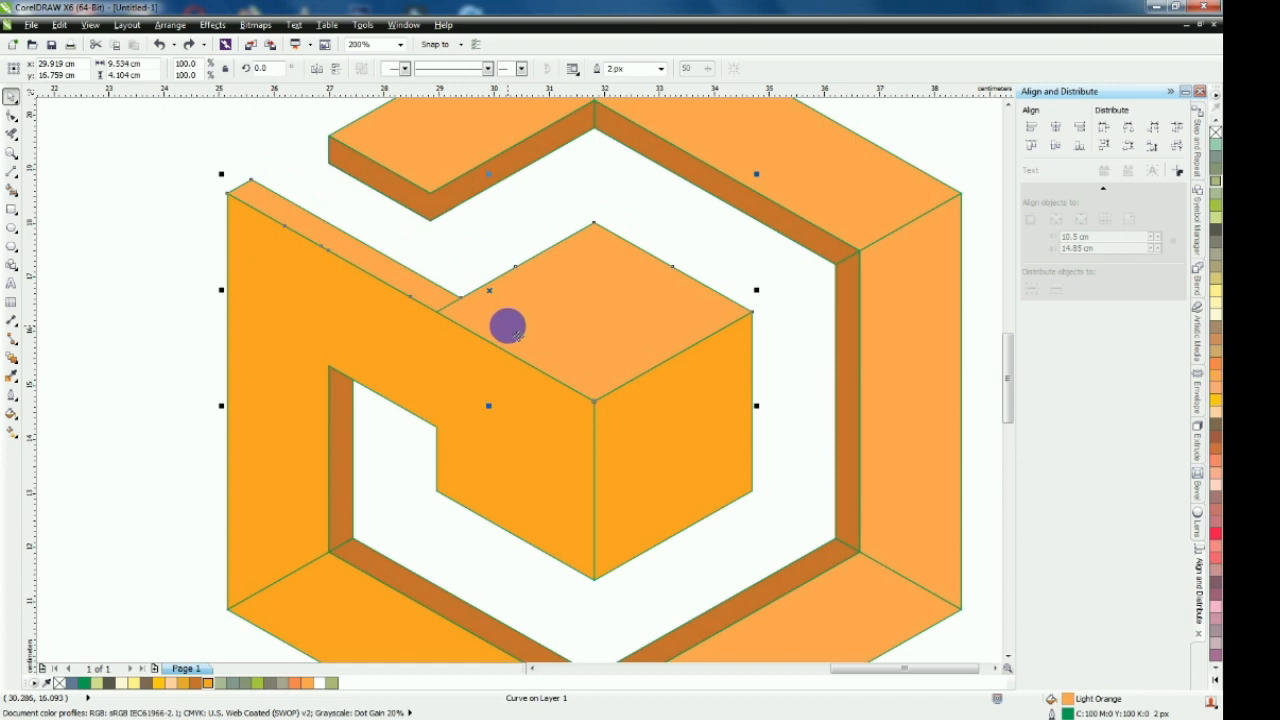
pyautogui.scroll(-2, 477, 266)
pyautogui.press('Escape')
pyautogui.scroll(-2, 326, 266)
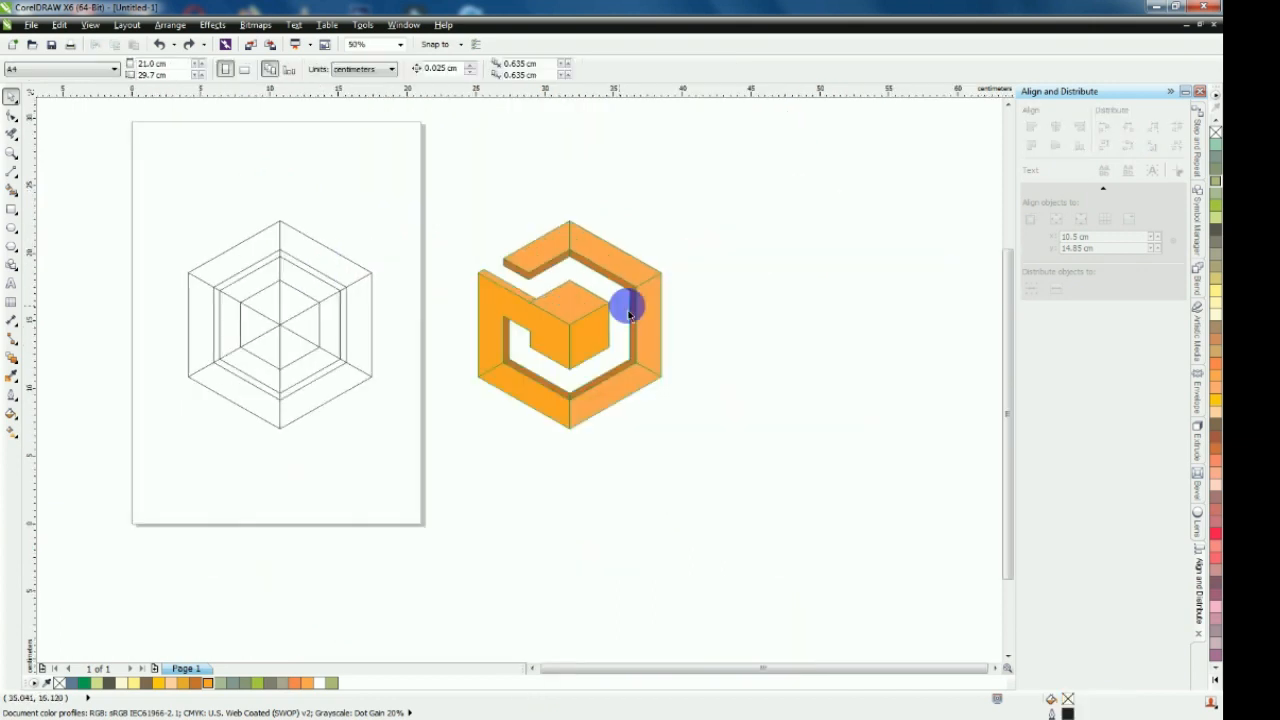
pyautogui.scroll(2, 628, 314)
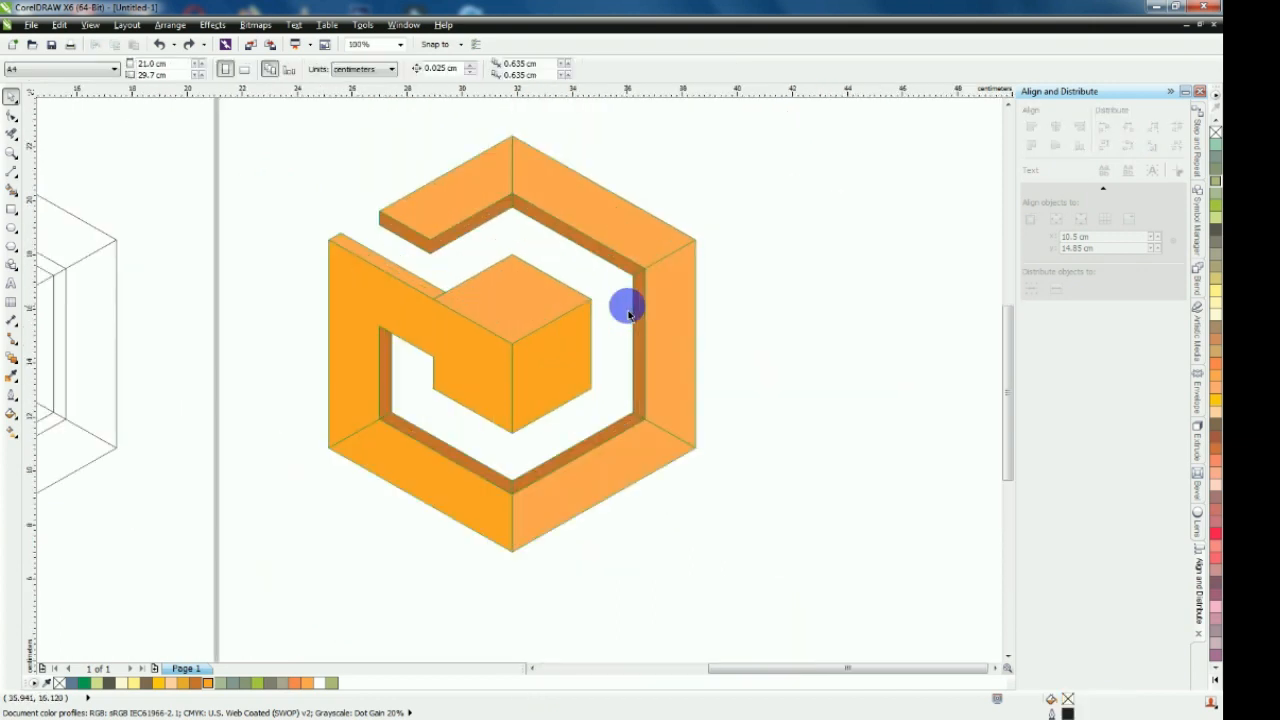
# Delete the original wireframe of concentric hexagons and lines from the page
pyautogui.scroll(-2, 482, 349)
pyautogui.moveTo(57, 207); pyautogui.dragTo(337, 478)
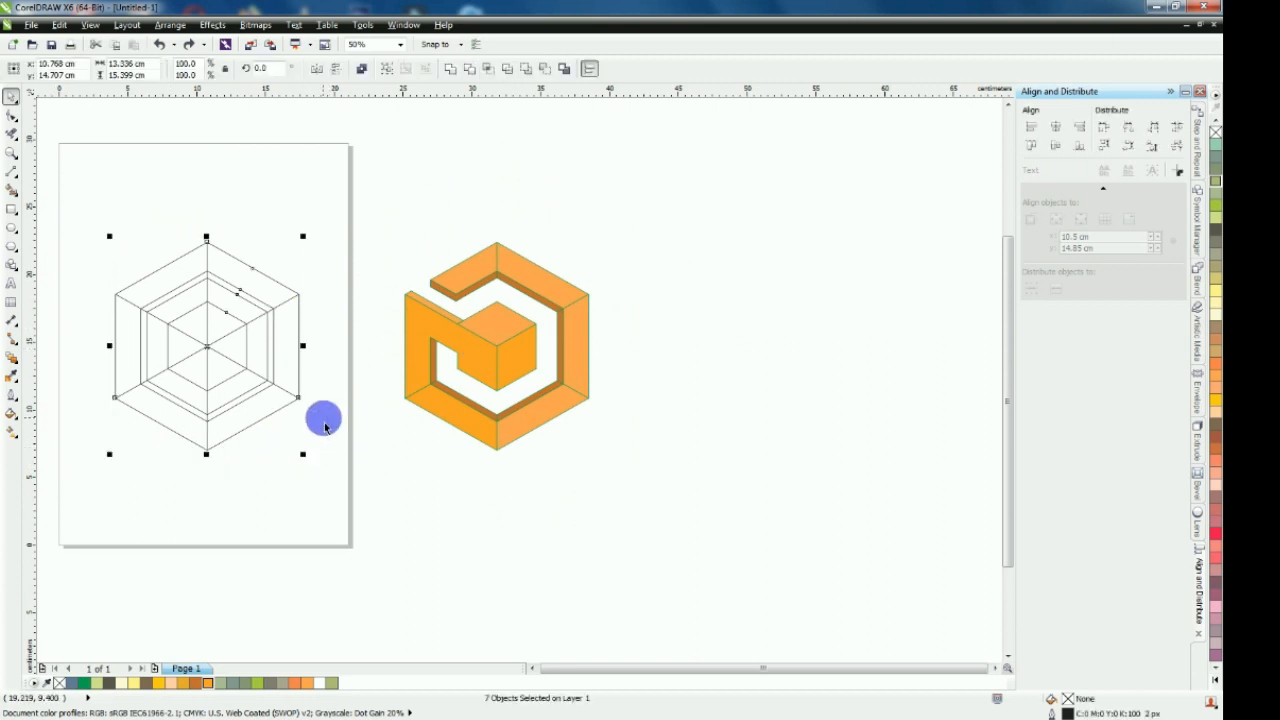
pyautogui.press('Delete')
# Select all pieces of the orange logo and move them to the centre of the page
pyautogui.moveTo(361, 217); pyautogui.dragTo(680, 500)
pyautogui.scroll(-1, 686, 306)
pyautogui.moveTo(577, 328); pyautogui.dragTo(443, 327)
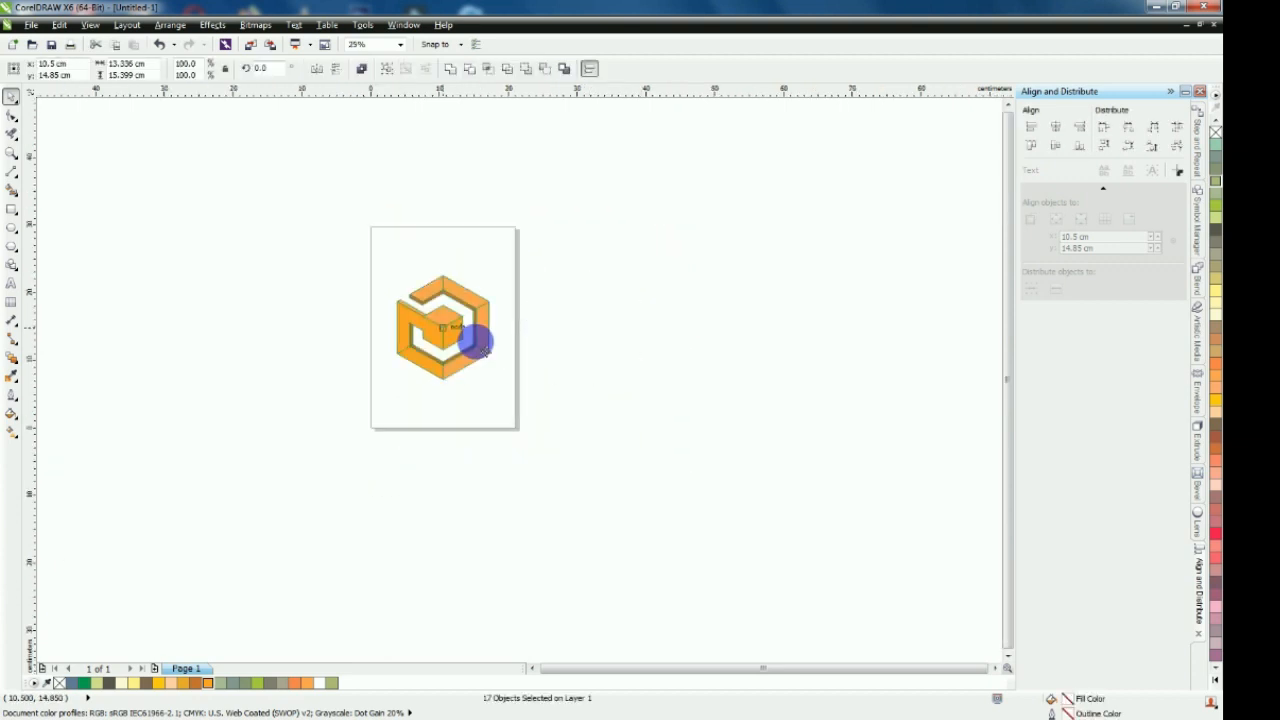
pyautogui.scroll(1, 443, 320)
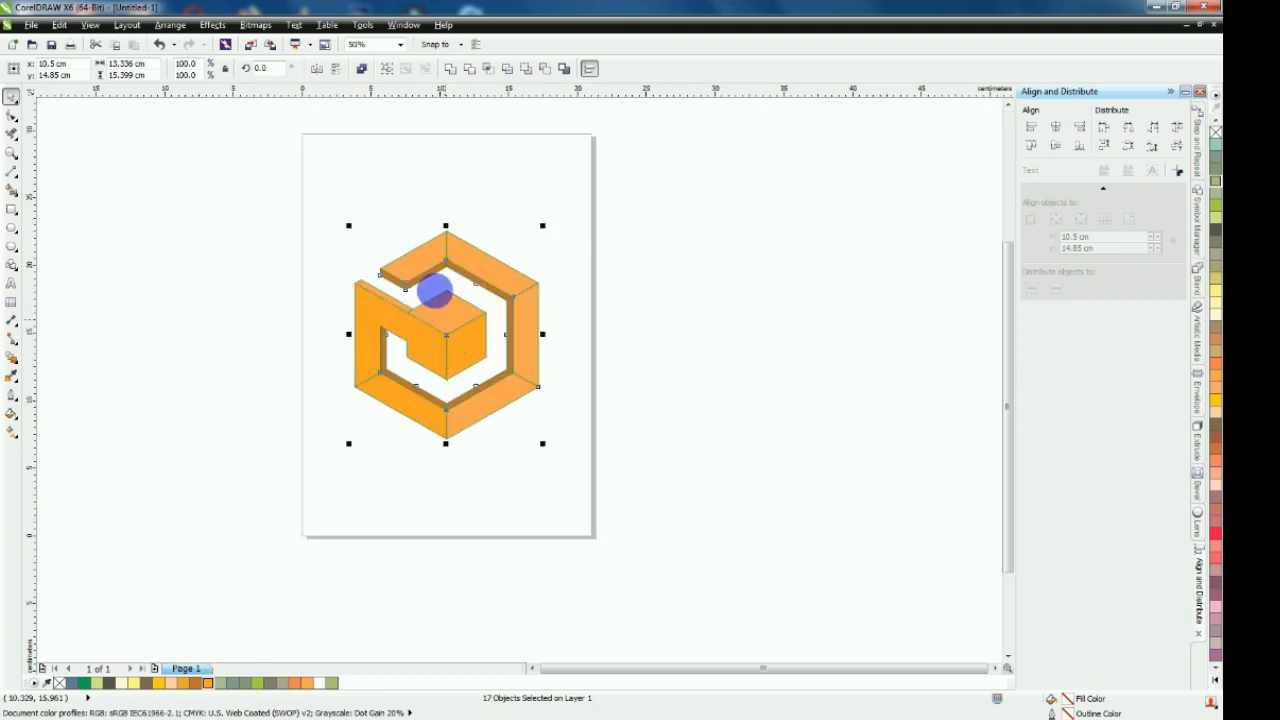
pyautogui.scroll(1, 425, 248)
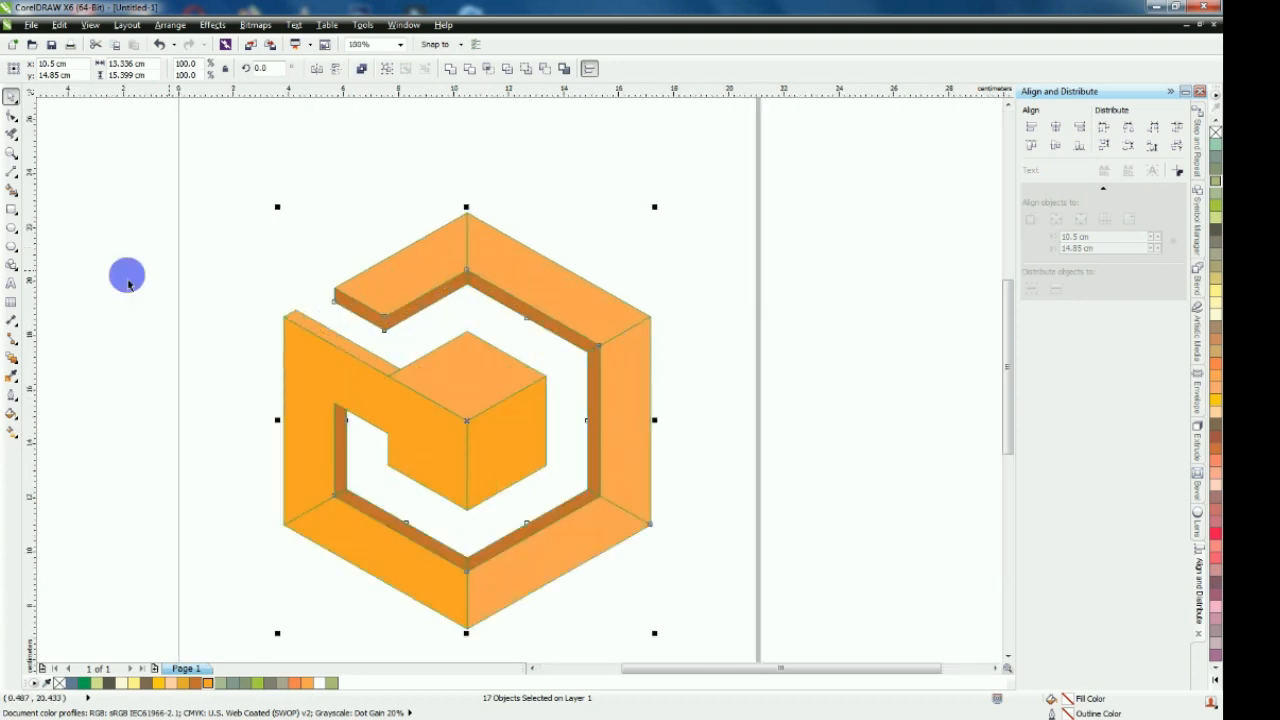
pyautogui.click(209, 277)
# Weld the left orange shape and the ring's lower-left segment into a single face
pyautogui.moveTo(1008, 300); pyautogui.dragTo(1006, 323)
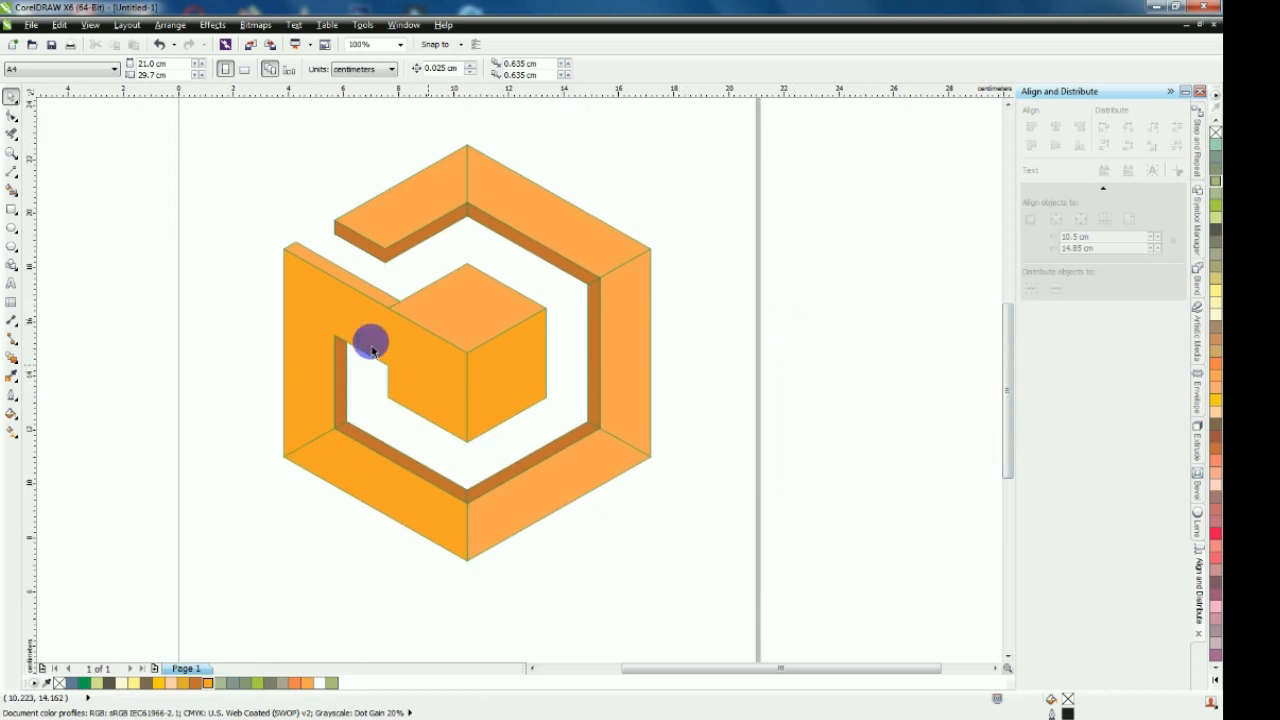
pyautogui.click(308, 395)
pyautogui.keyDown('shift'); pyautogui.click(382, 488); pyautogui.keyUp('shift')
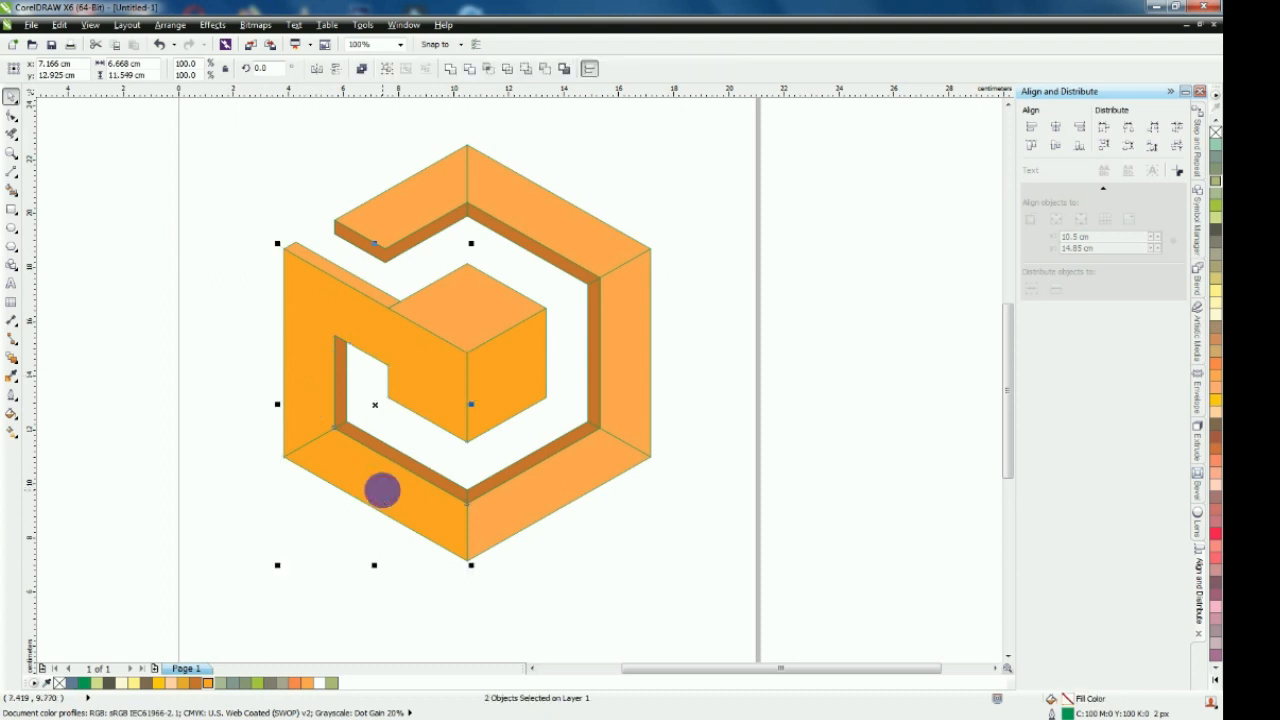
pyautogui.click(450, 69)
pyautogui.click(716, 231)
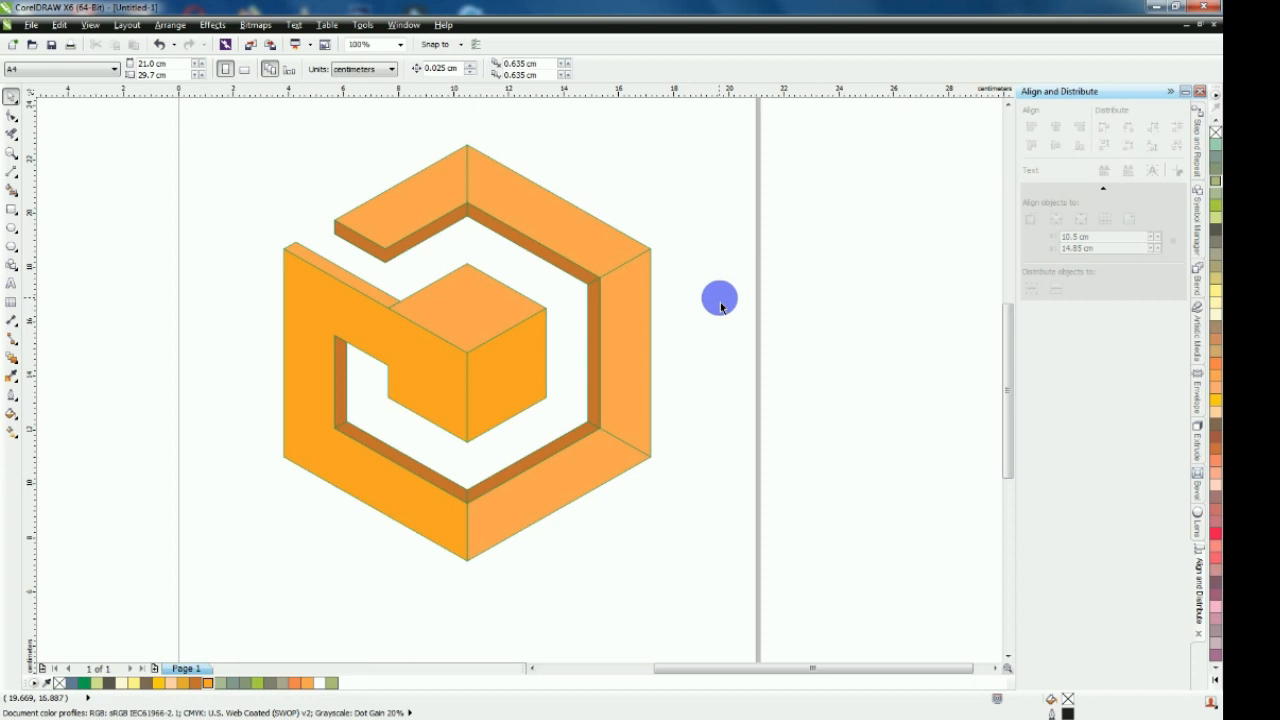
# Weld the ring's upper-left and upper-right light orange segments into one shape
pyautogui.click(429, 200)
pyautogui.keyDown('shift'); pyautogui.click(540, 217); pyautogui.keyUp('shift')
pyautogui.click(452, 69)
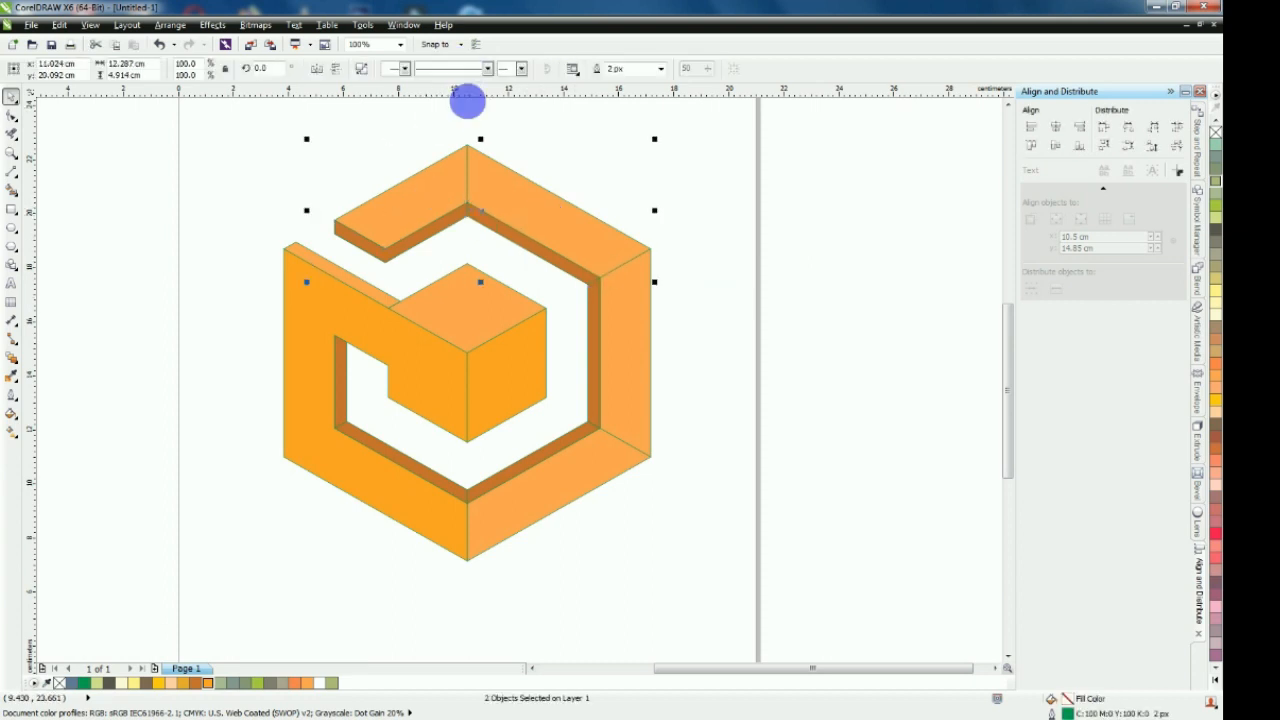
pyautogui.click(190, 202)
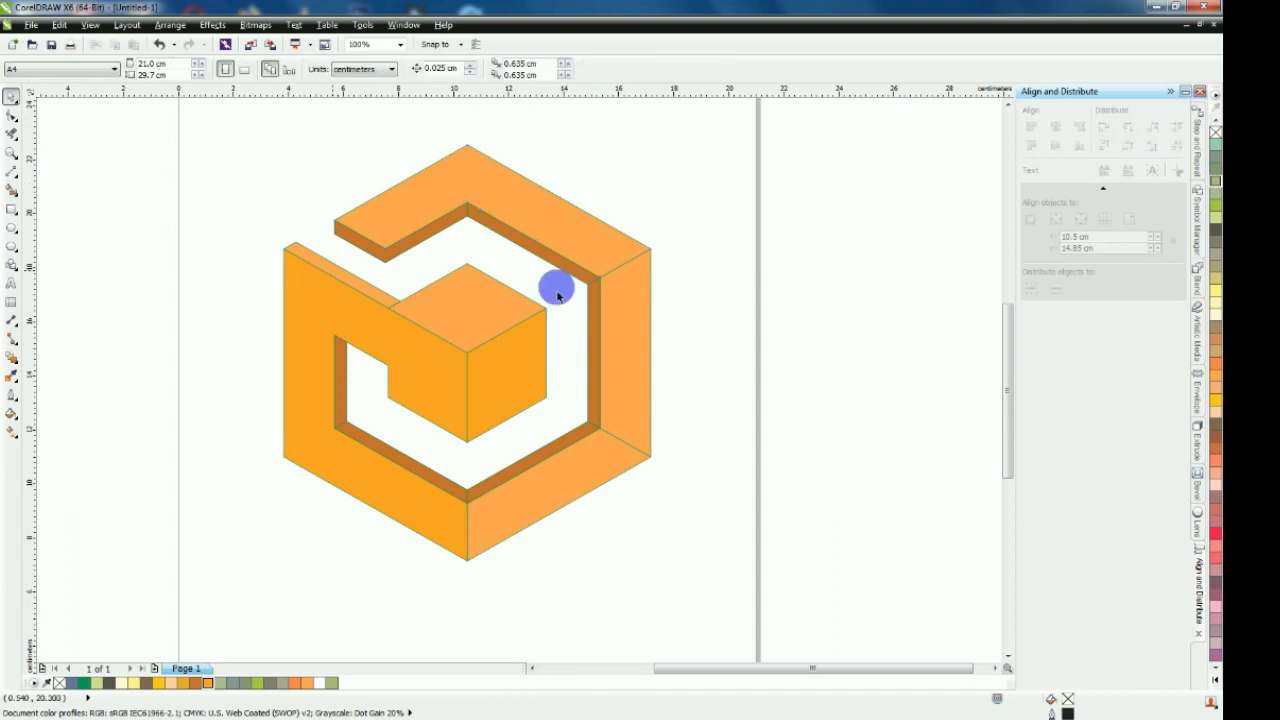
# Weld the ring's right vertical segment and its lower-right light orange segment into one shape
pyautogui.click(623, 323)
pyautogui.keyDown('shift'); pyautogui.click(562, 486); pyautogui.keyUp('shift')
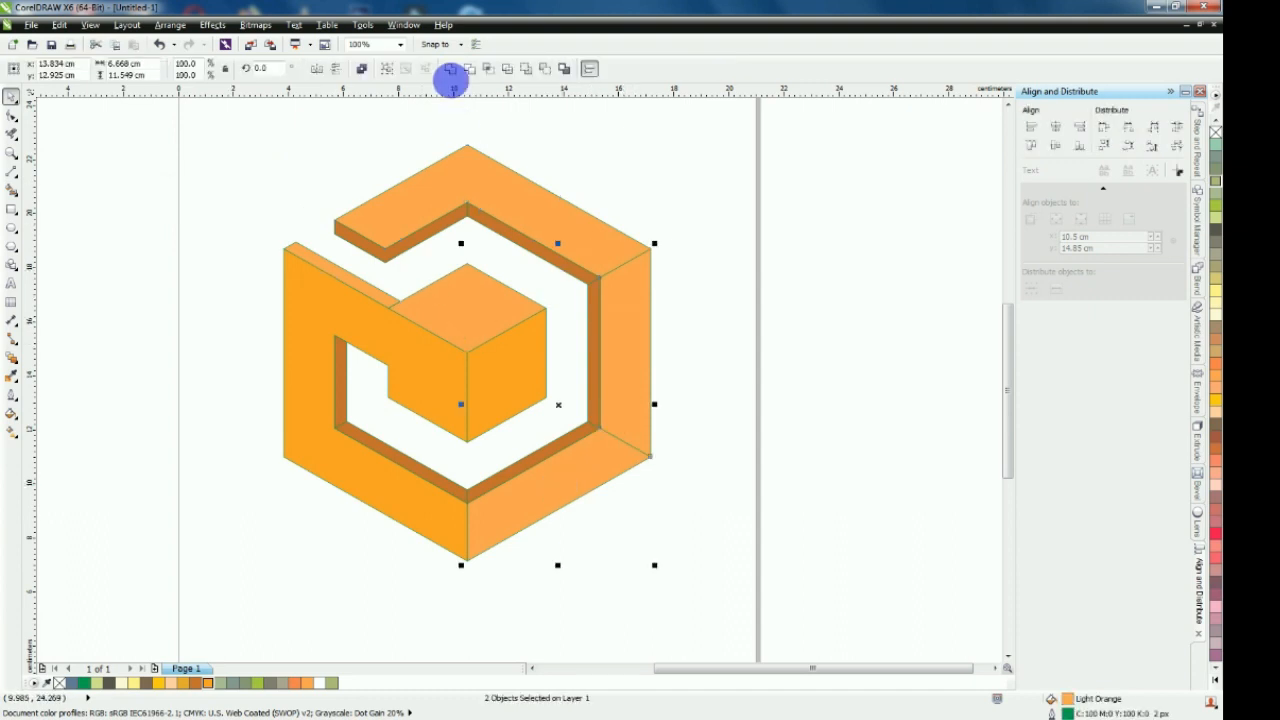
pyautogui.click(452, 69)
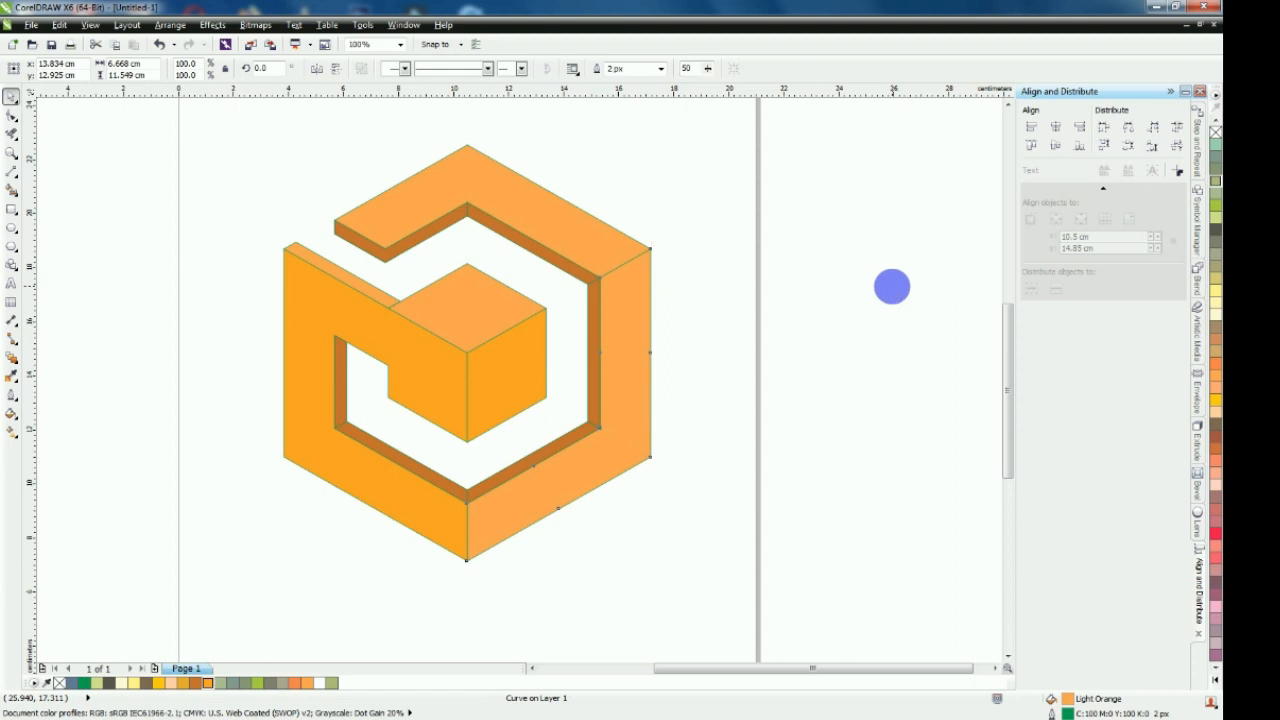
pyautogui.click(892, 287)
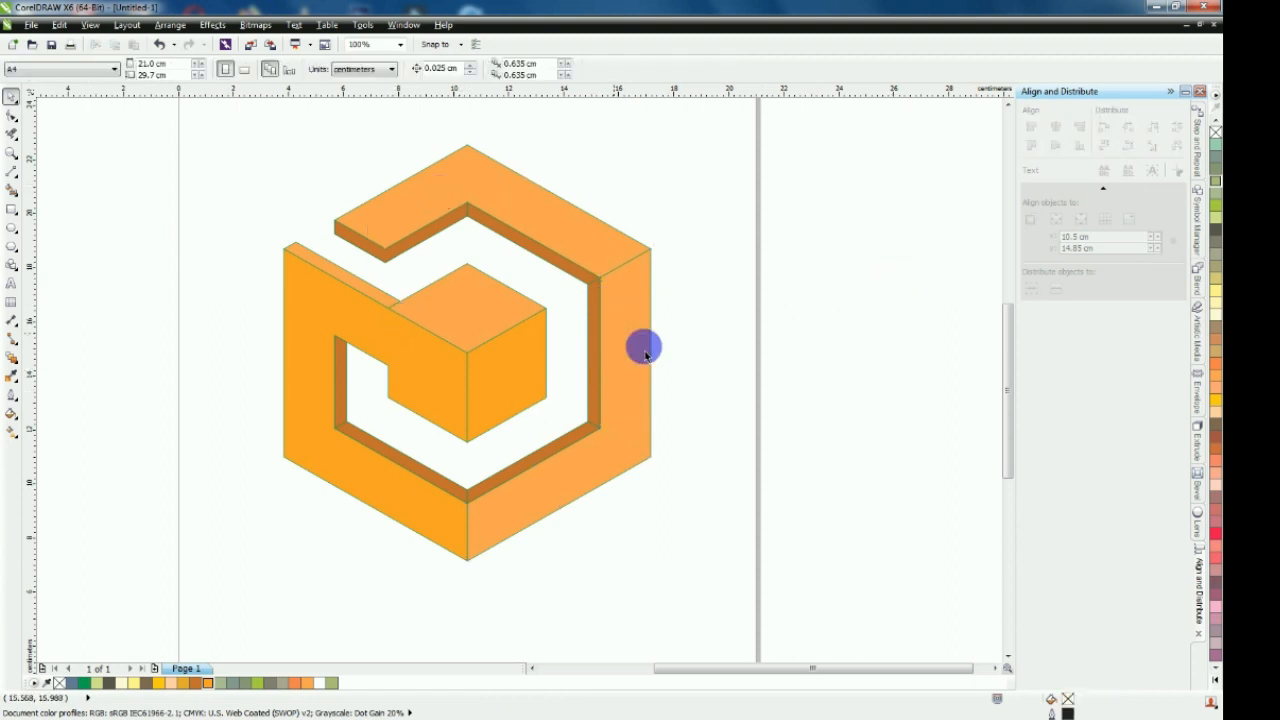
# Weld the ring's upper light orange shape with the adjoining right-hand shape into one continuous face
pyautogui.click(579, 230)
pyautogui.keyDown('shift'); pyautogui.click(627, 321); pyautogui.keyUp('shift')
pyautogui.click(457, 71)
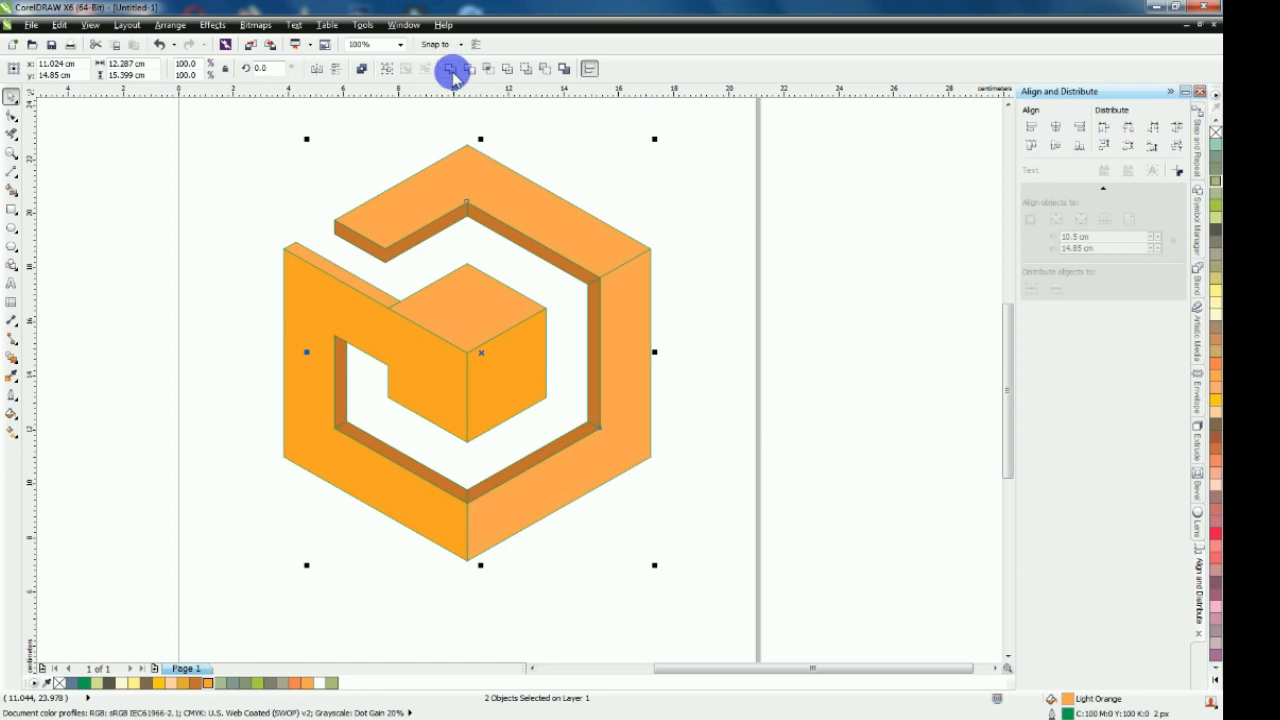
pyautogui.click(663, 440)
# Check the welded light orange faces and the logo's overall extent by selecting the shapes
pyautogui.click(460, 518)
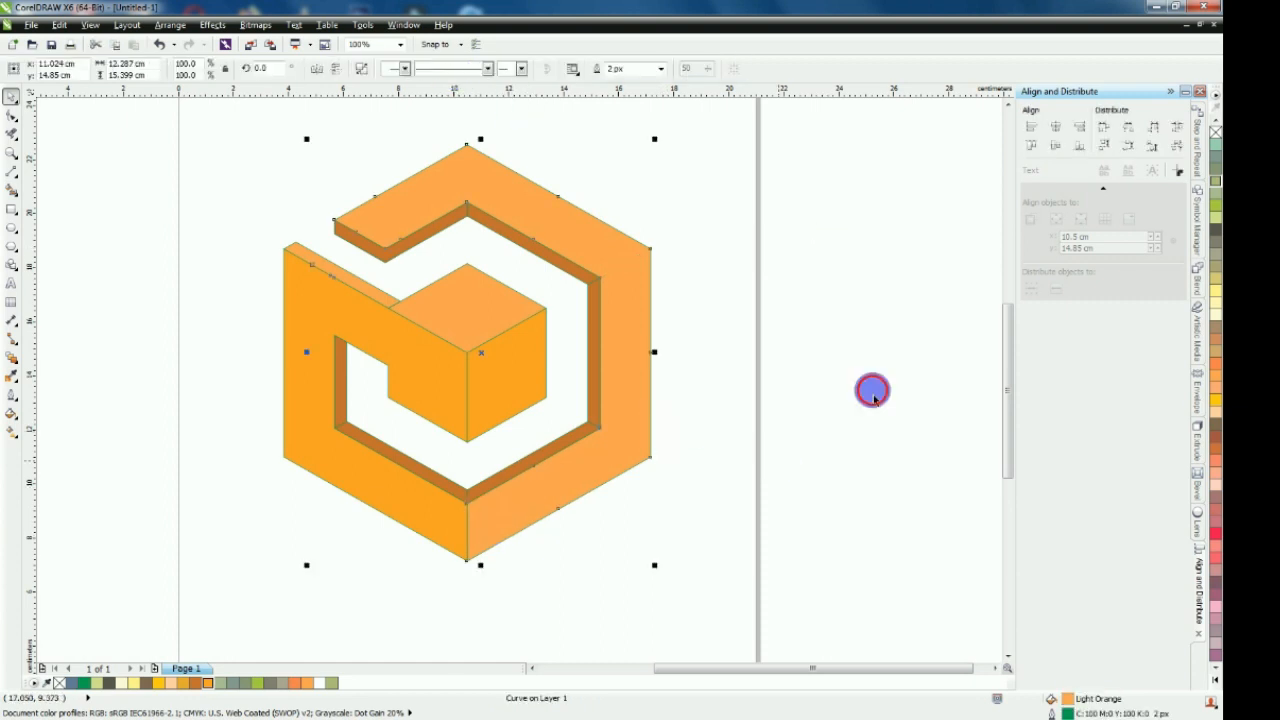
pyautogui.click(708, 420)
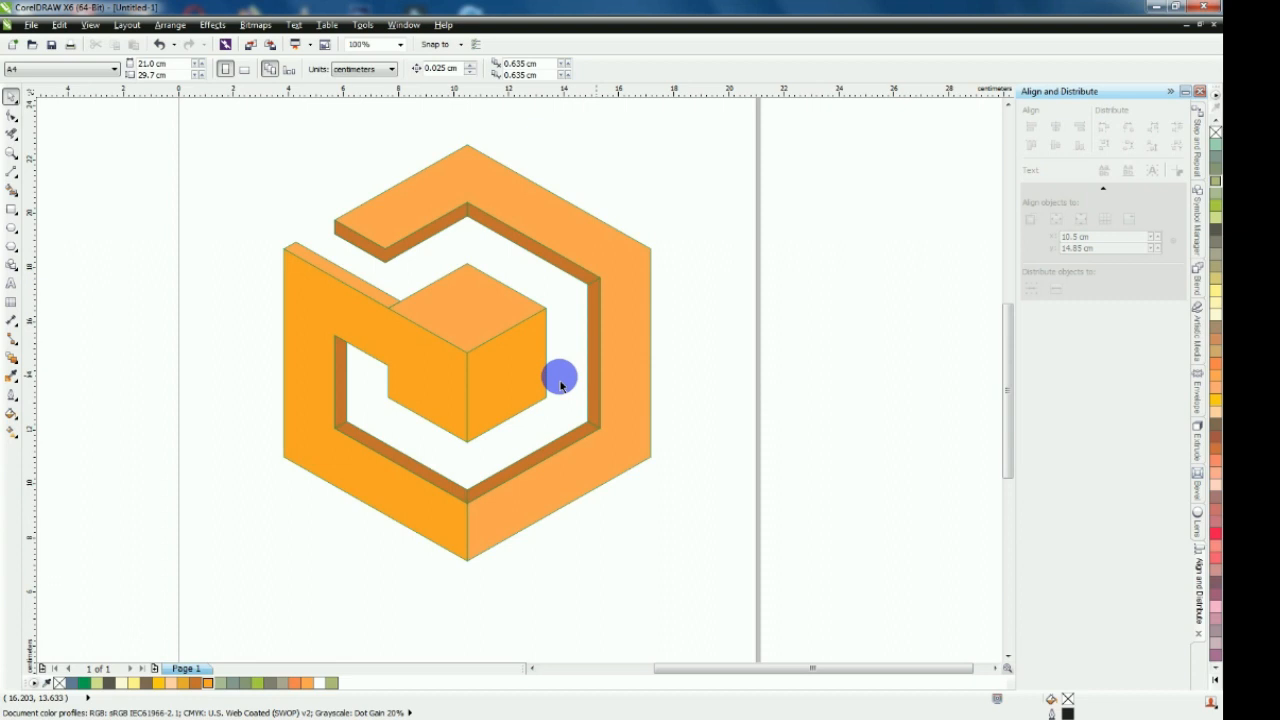
pyautogui.click(372, 292)
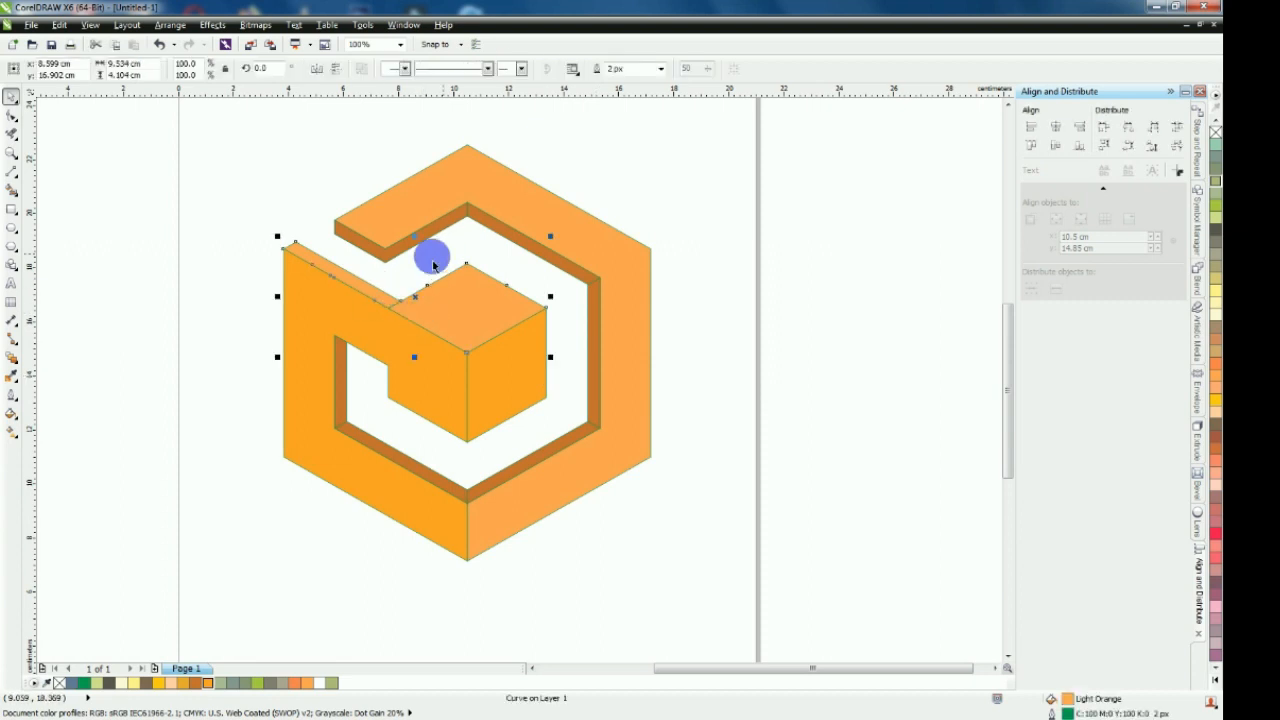
pyautogui.click(194, 249)
pyautogui.scroll(-1, 457, 297)
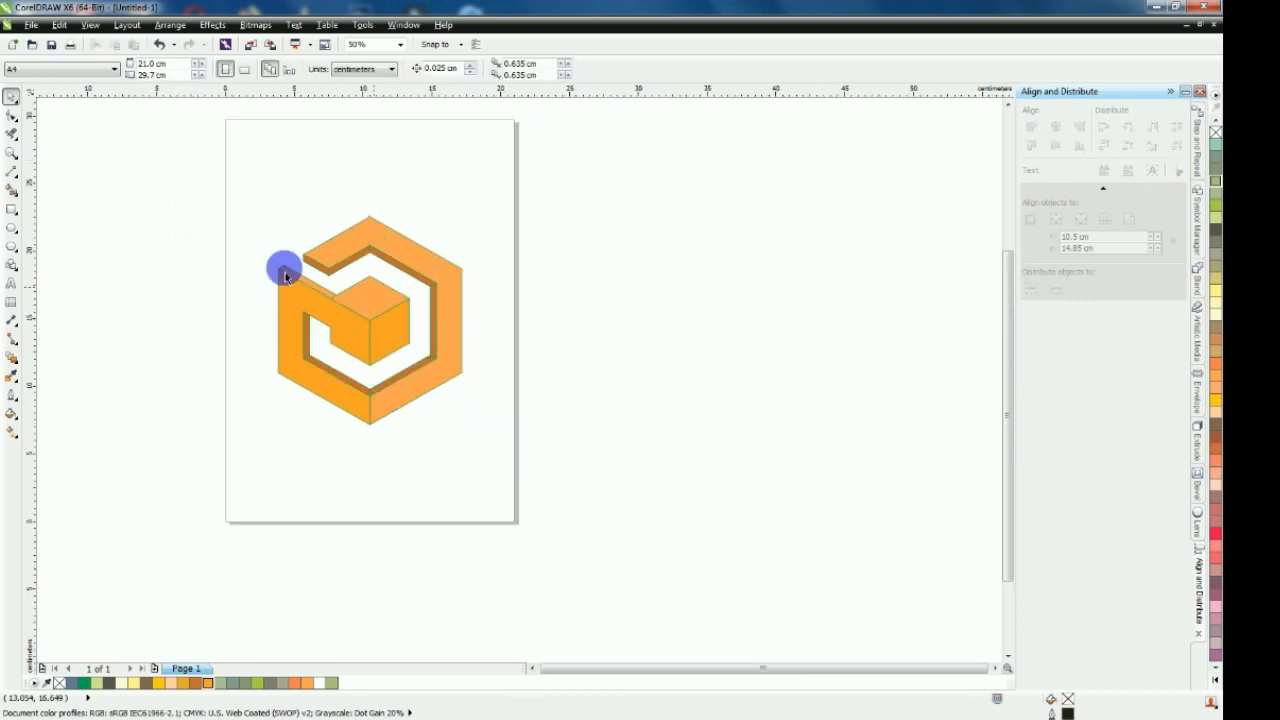
pyautogui.moveTo(160, 195); pyautogui.dragTo(462, 452)
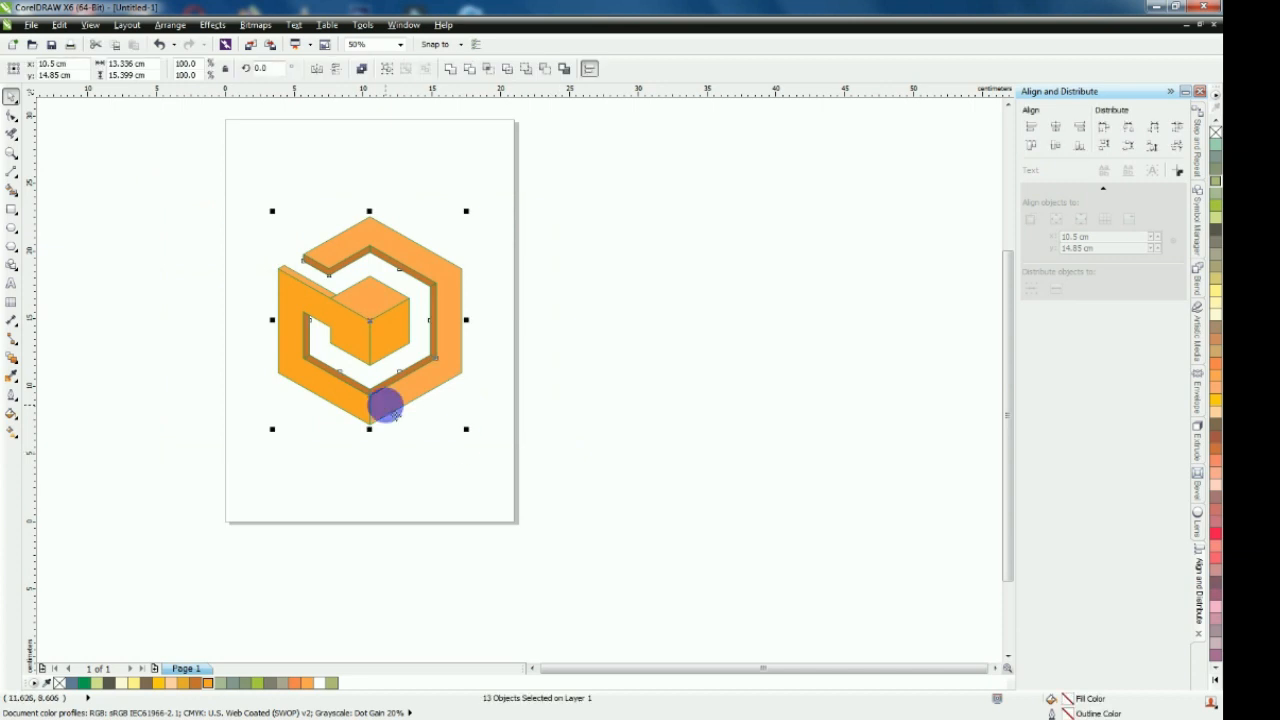
pyautogui.click(594, 322)
pyautogui.scroll(1, 325, 316)
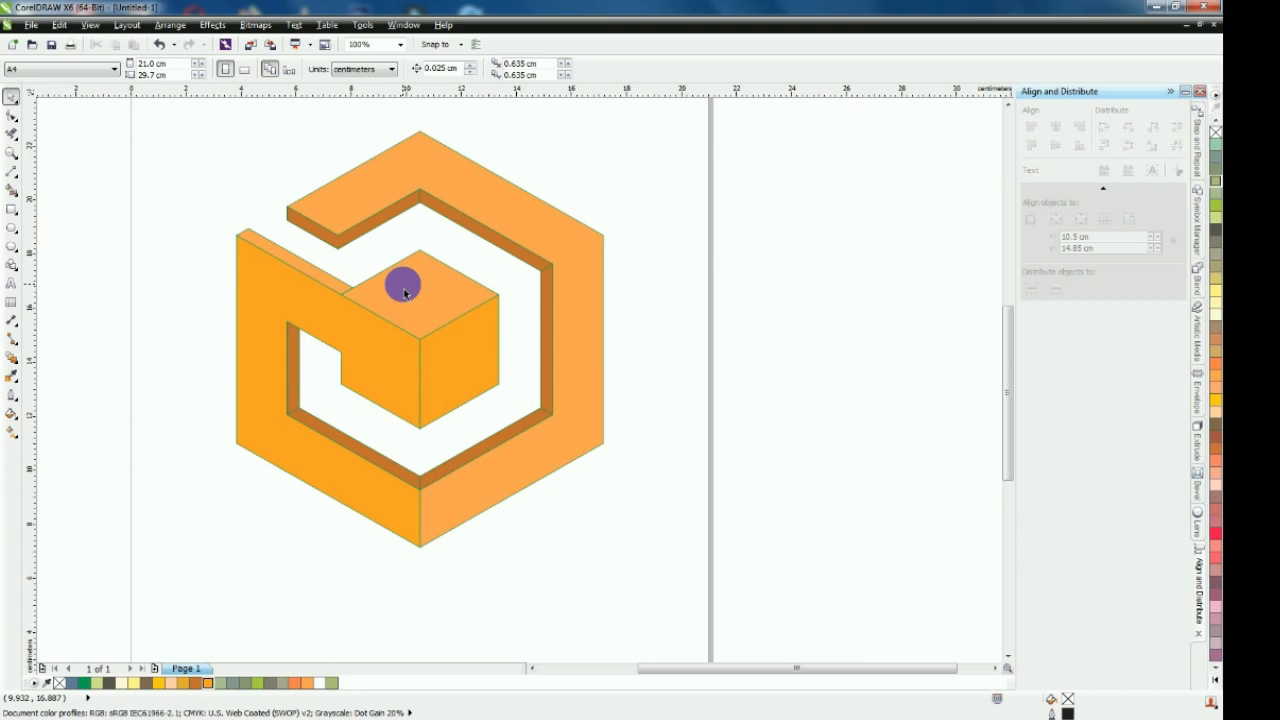
pyautogui.scroll(-1, 477, 206)
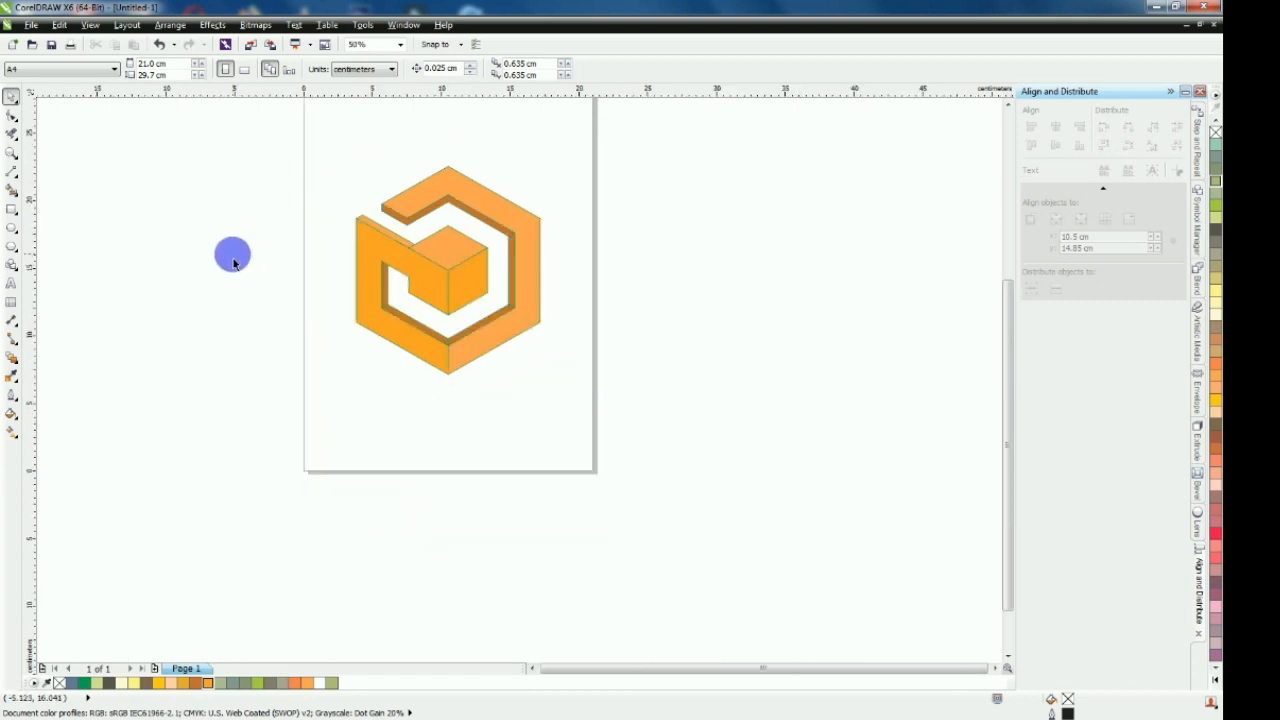
# Weld all the dark brown thickness edges along the inside of the ring into a single shape
pyautogui.scroll(2, 404, 280)
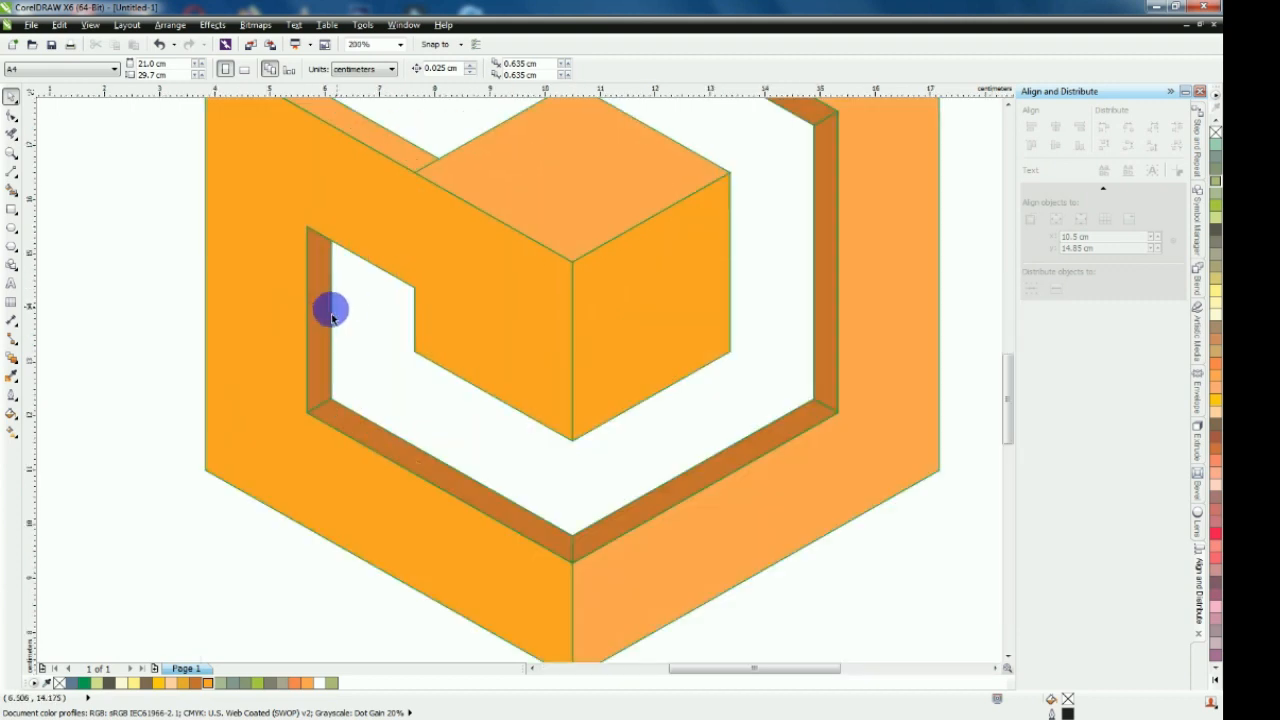
pyautogui.click(321, 317)
pyautogui.keyDown('shift'); pyautogui.click(365, 440); pyautogui.keyUp('shift')
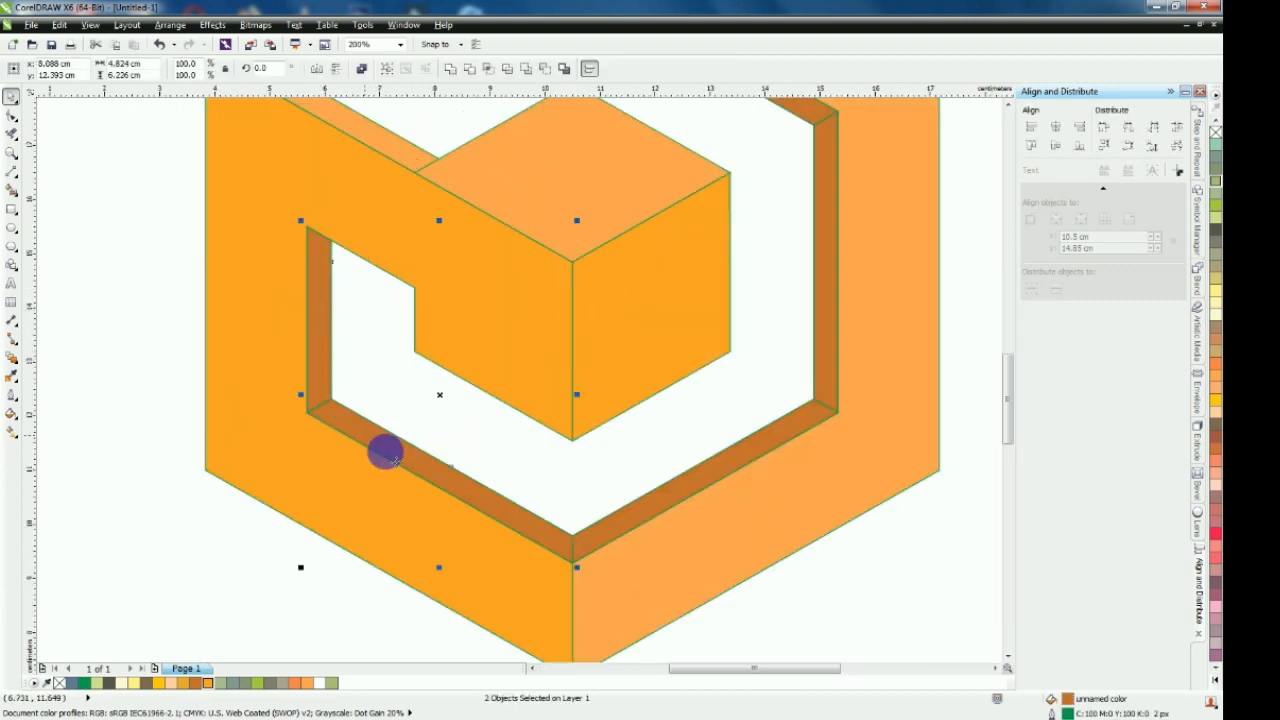
pyautogui.keyDown('shift'); pyautogui.click(831, 356); pyautogui.keyUp('shift')
pyautogui.scroll(-1, 809, 403)
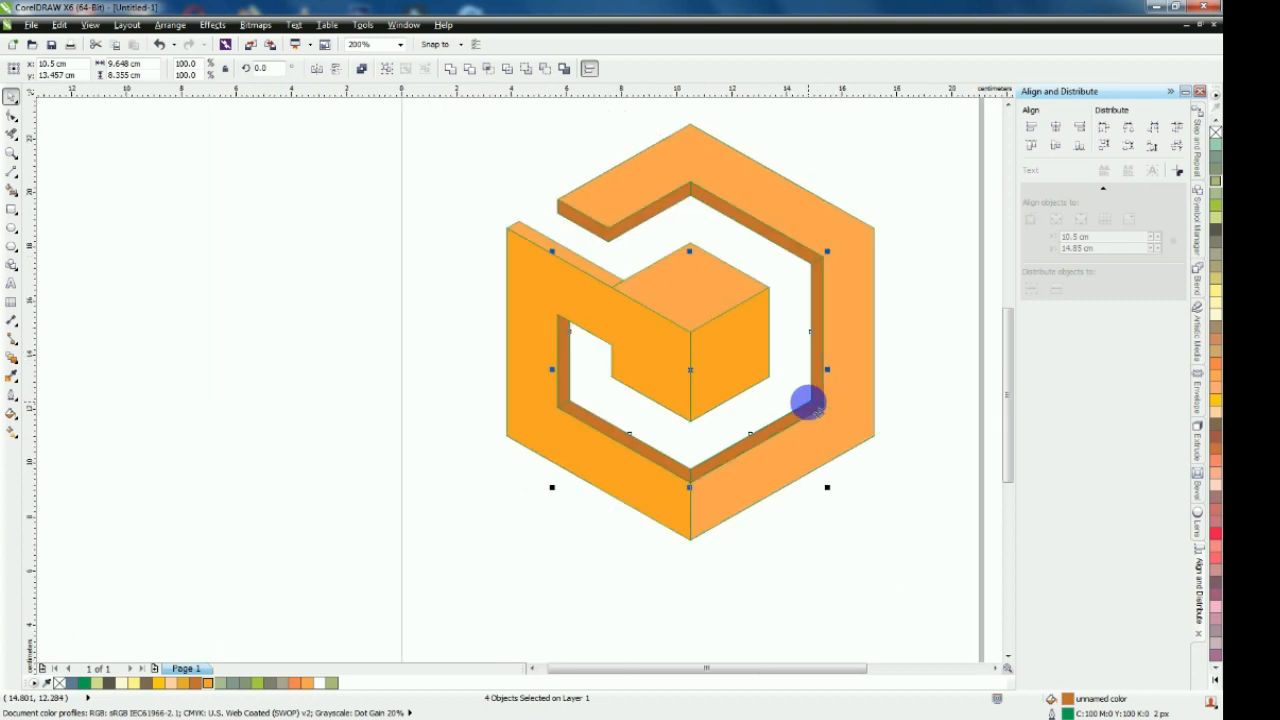
pyautogui.scroll(1, 797, 237)
pyautogui.keyDown('shift'); pyautogui.click(807, 271); pyautogui.keyUp('shift')
pyautogui.keyDown('shift'); pyautogui.click(549, 171); pyautogui.keyUp('shift')
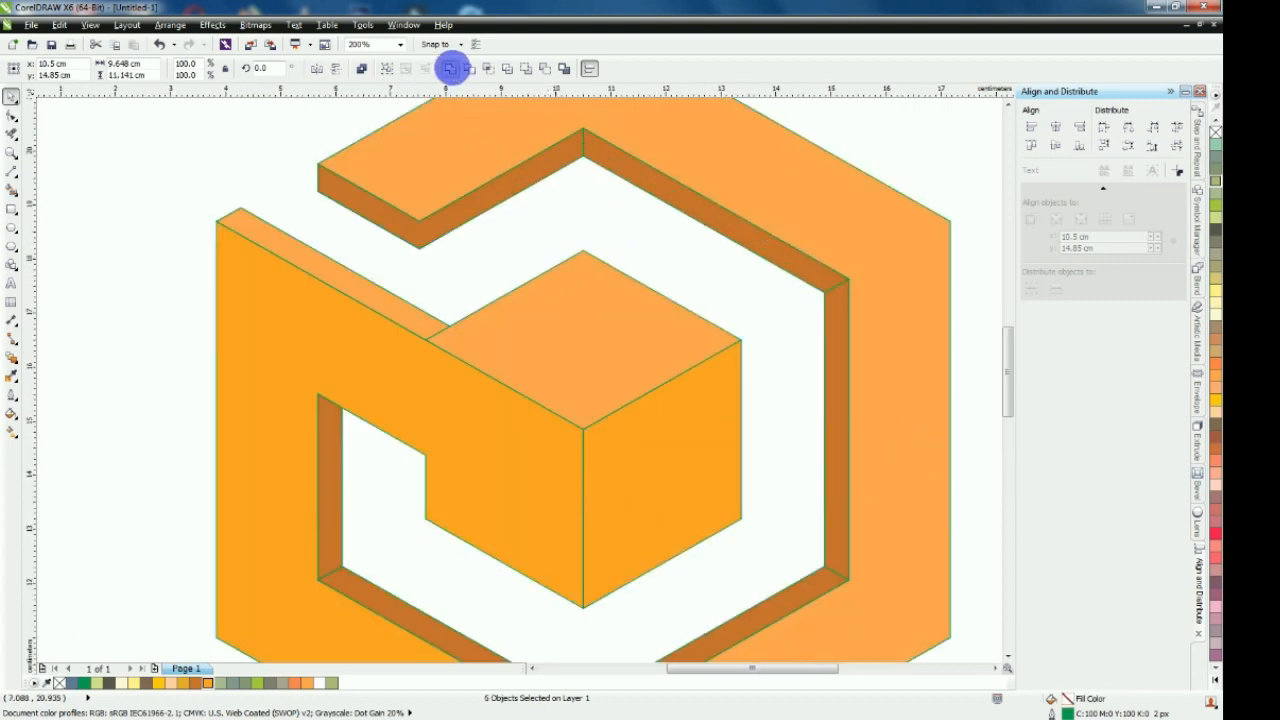
pyautogui.click(450, 68)
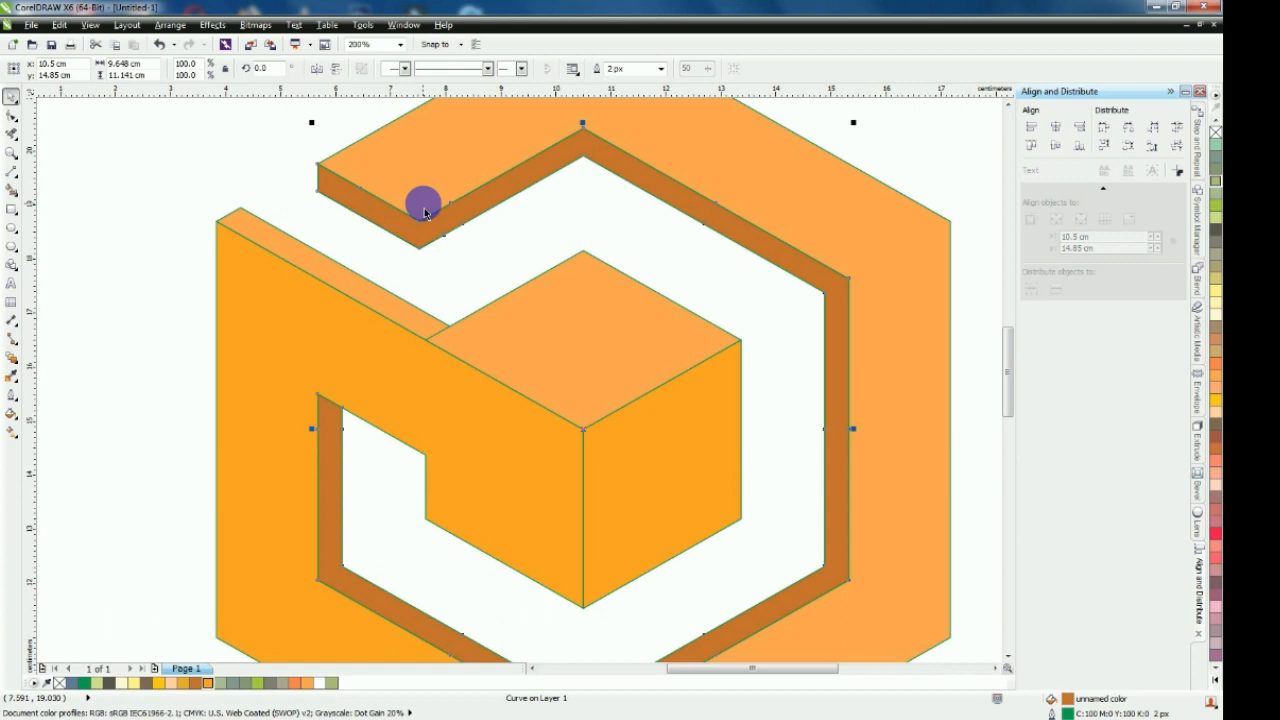
pyautogui.click(131, 281)
pyautogui.press('F4')
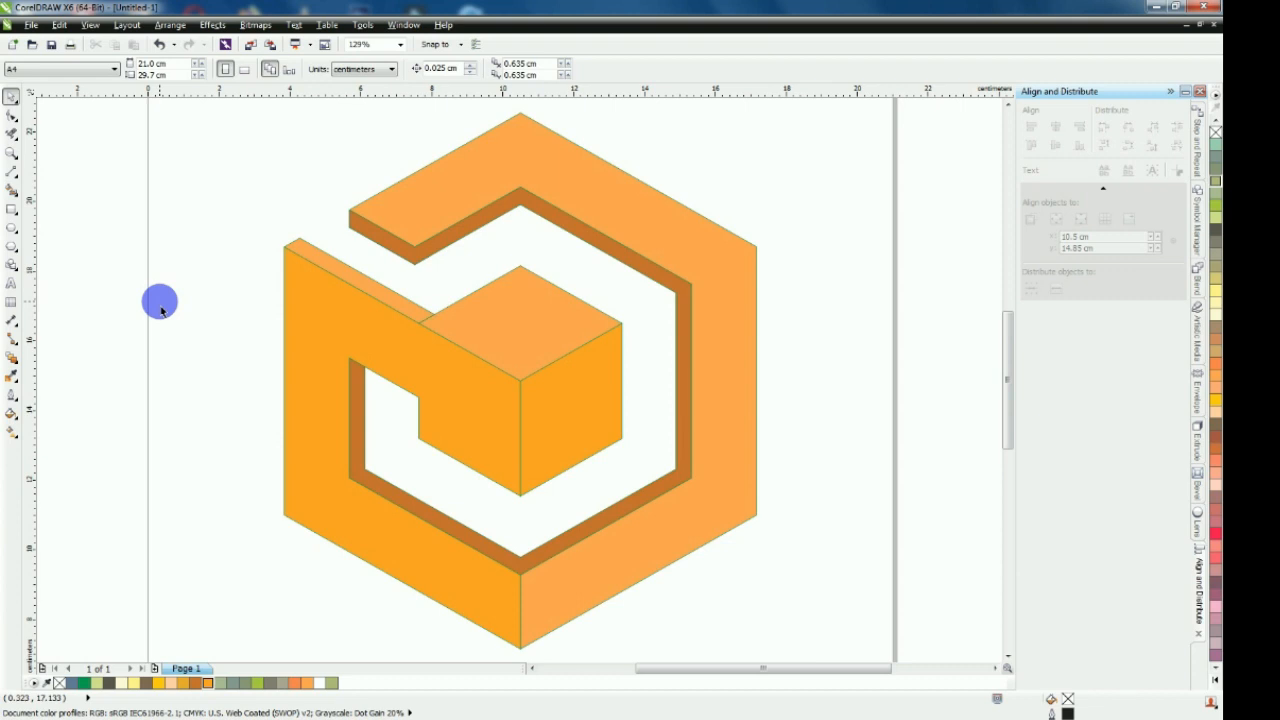
# Remove the outlines from all the shapes of the logo
pyautogui.scroll(-2, 166, 308)
pyautogui.moveTo(108, 203); pyautogui.dragTo(561, 523)
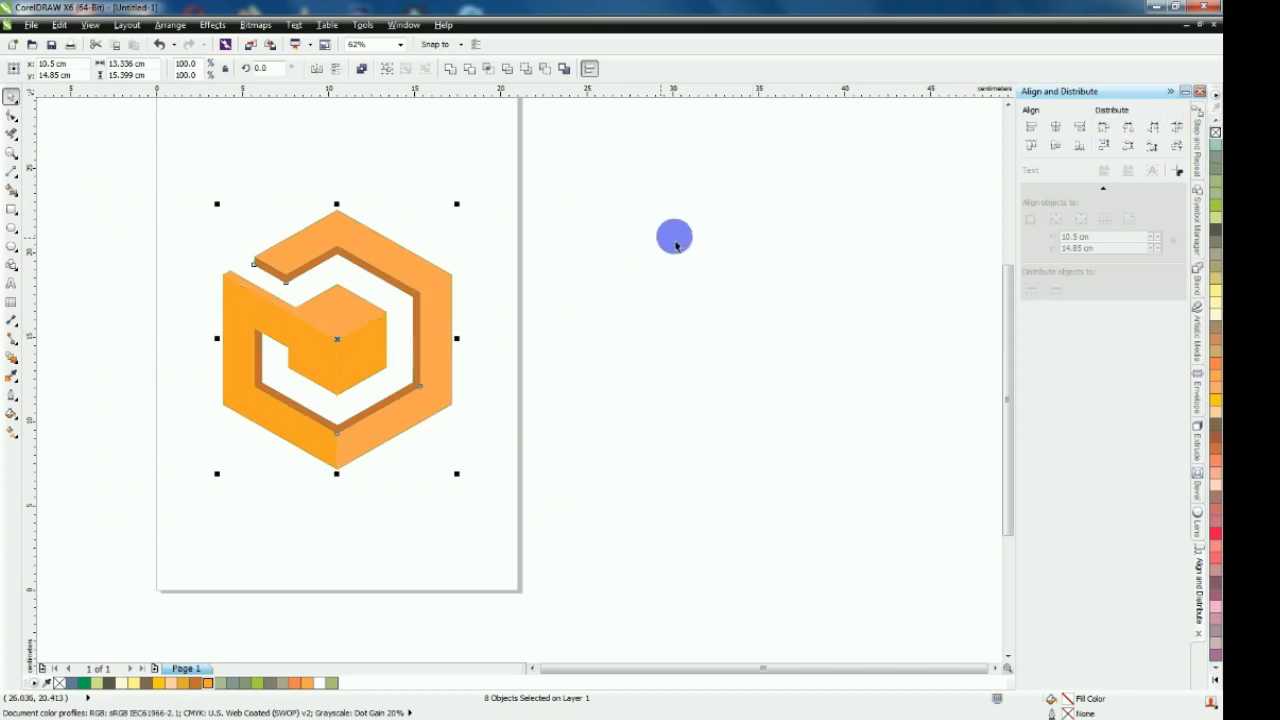
pyautogui.click(677, 228)
# Draw a background rectangle around the logo, spanning the page width, about 21 cm wide and 19.7 cm high
pyautogui.scroll(-1, 760, 228)
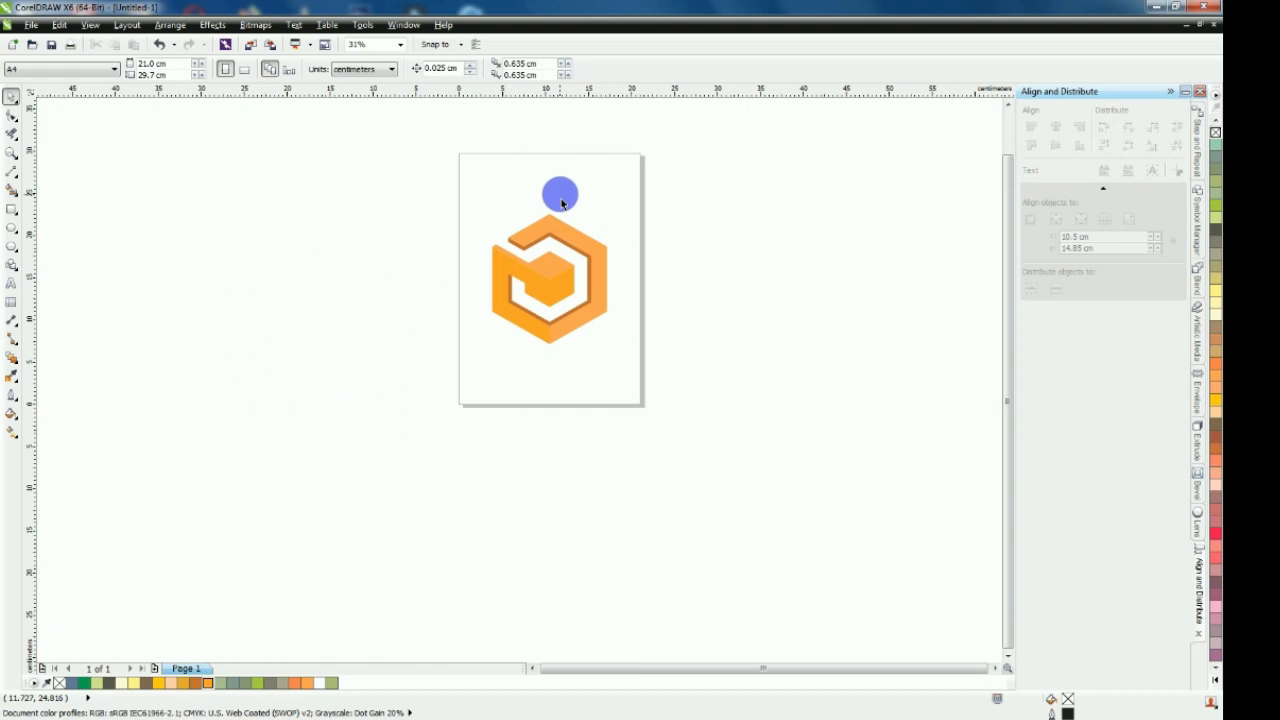
pyautogui.scroll(1, 557, 194)
pyautogui.click(12, 208)
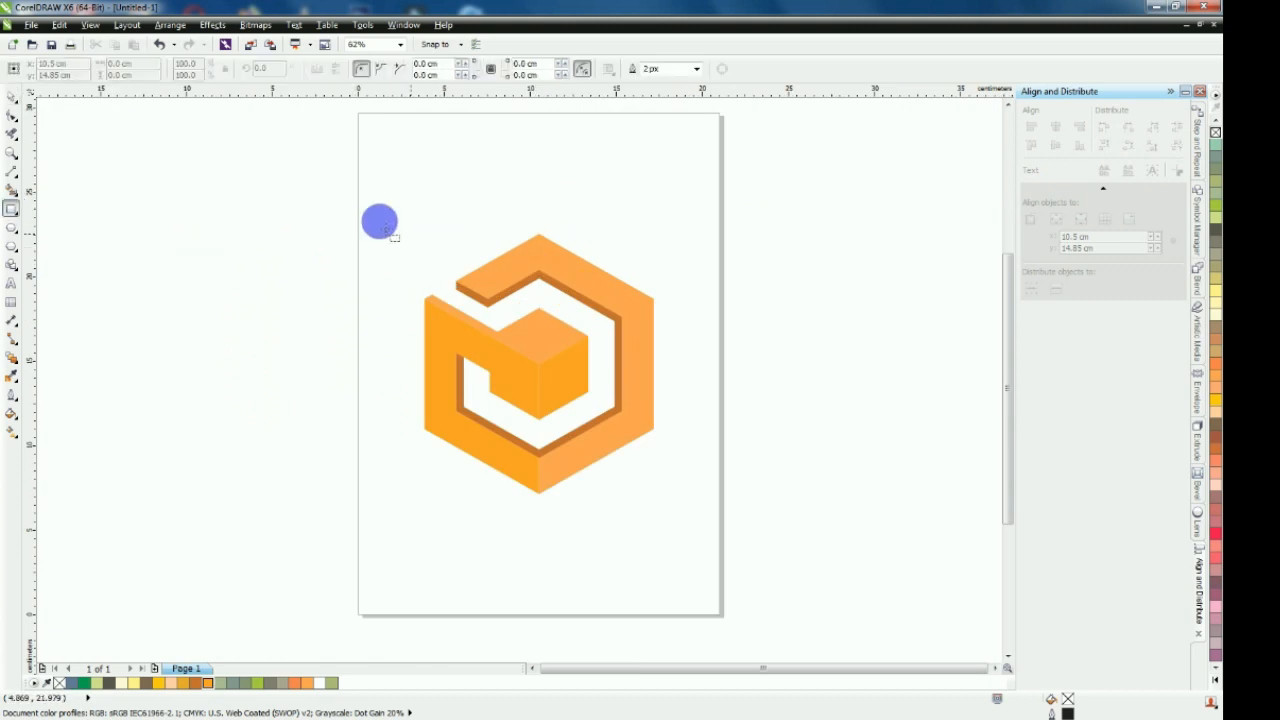
pyautogui.moveTo(359, 202)
pyautogui.mouseDown()
pyautogui.moveTo(663, 465)
pyautogui.moveTo(720, 535)
pyautogui.mouseUp()
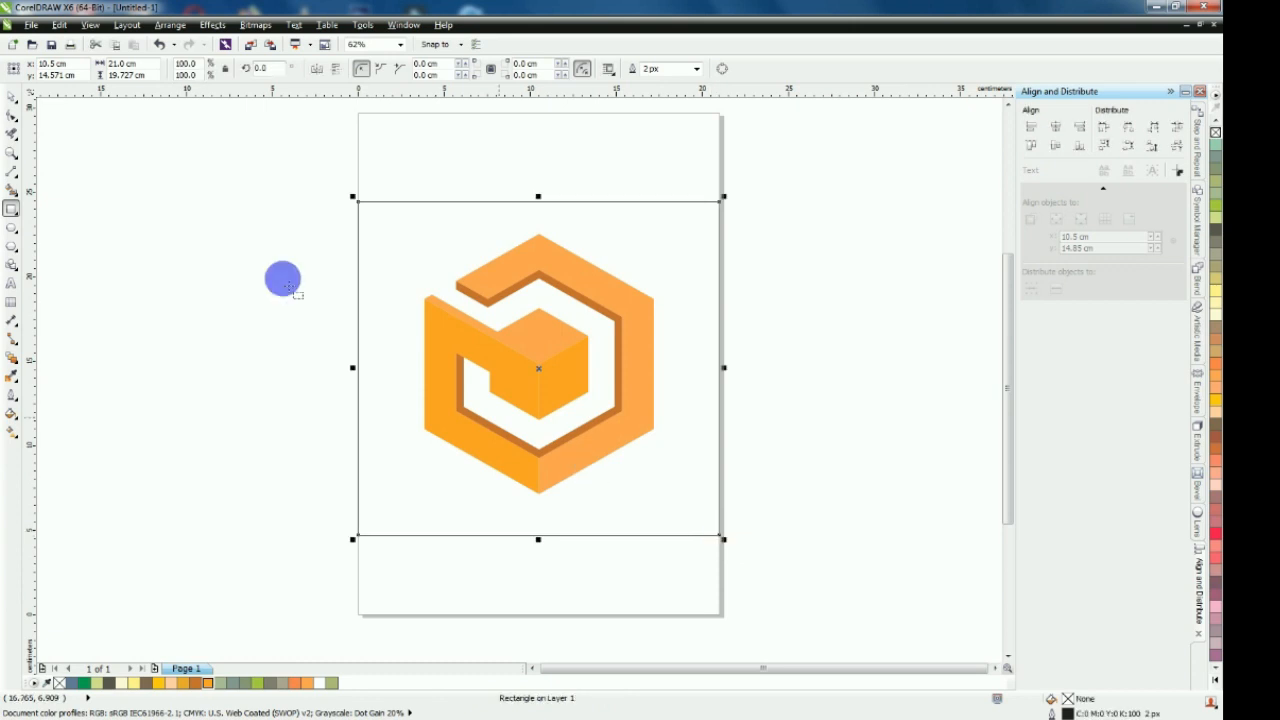
pyautogui.click(11, 100)
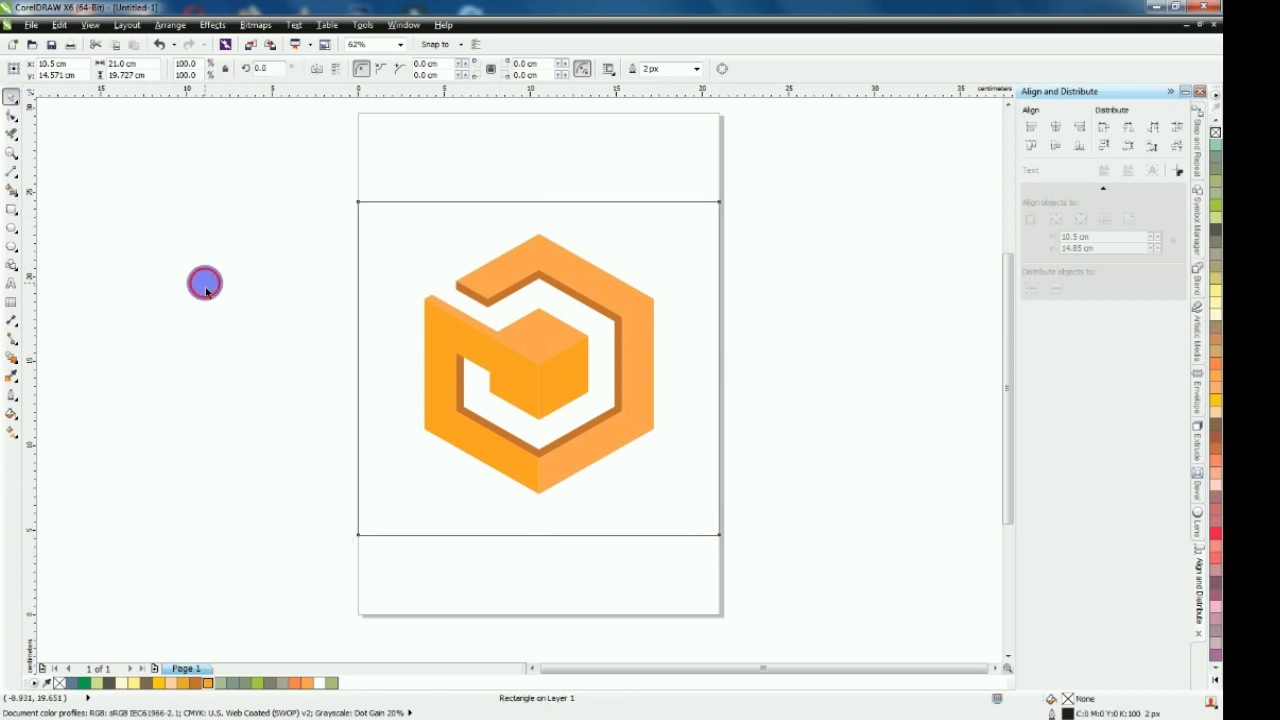
# Fill the background rectangle with Olive Drab and send it to the back of the page behind the logo
pyautogui.click(380, 214)
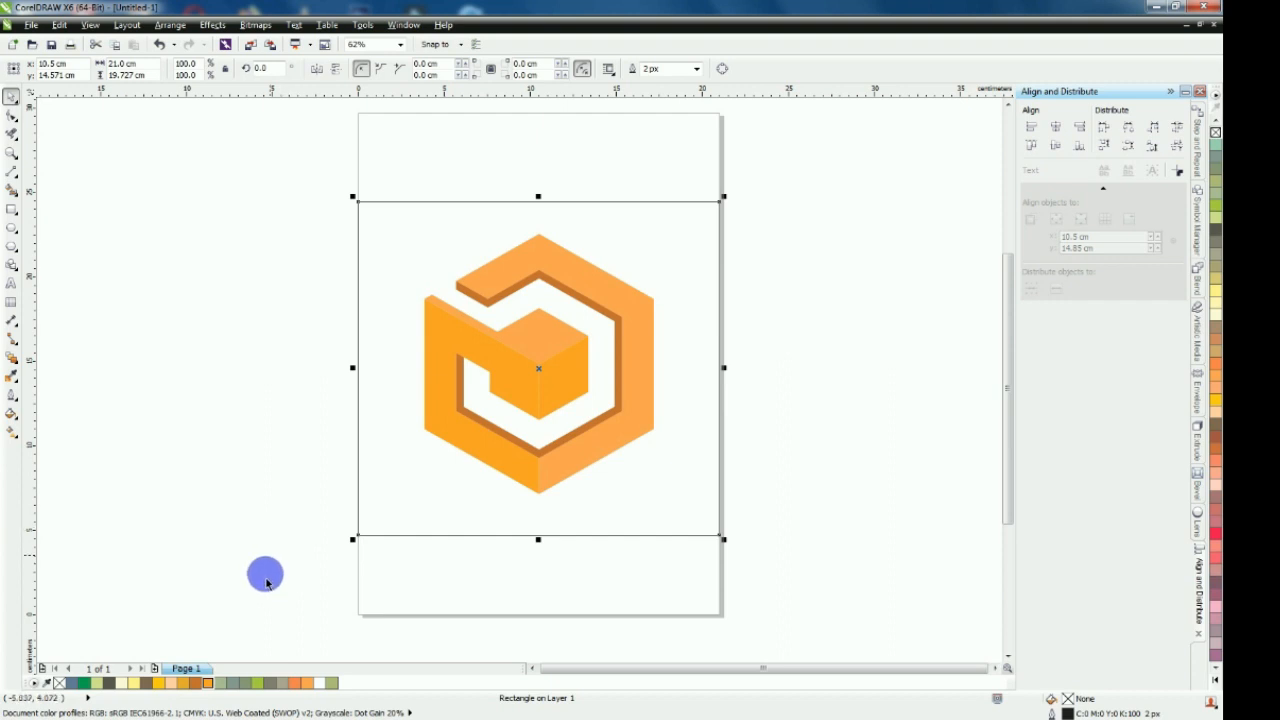
pyautogui.click(271, 684)
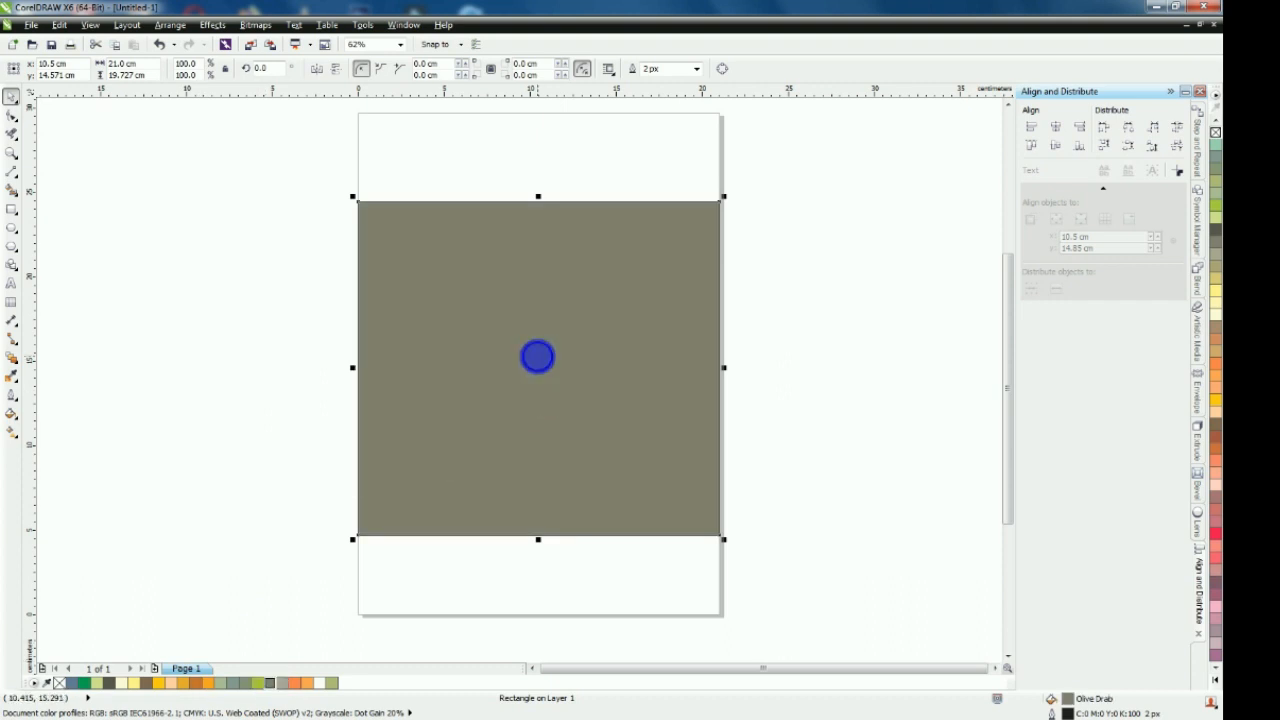
pyautogui.rightClick(537, 357)
pyautogui.moveTo(647, 218)
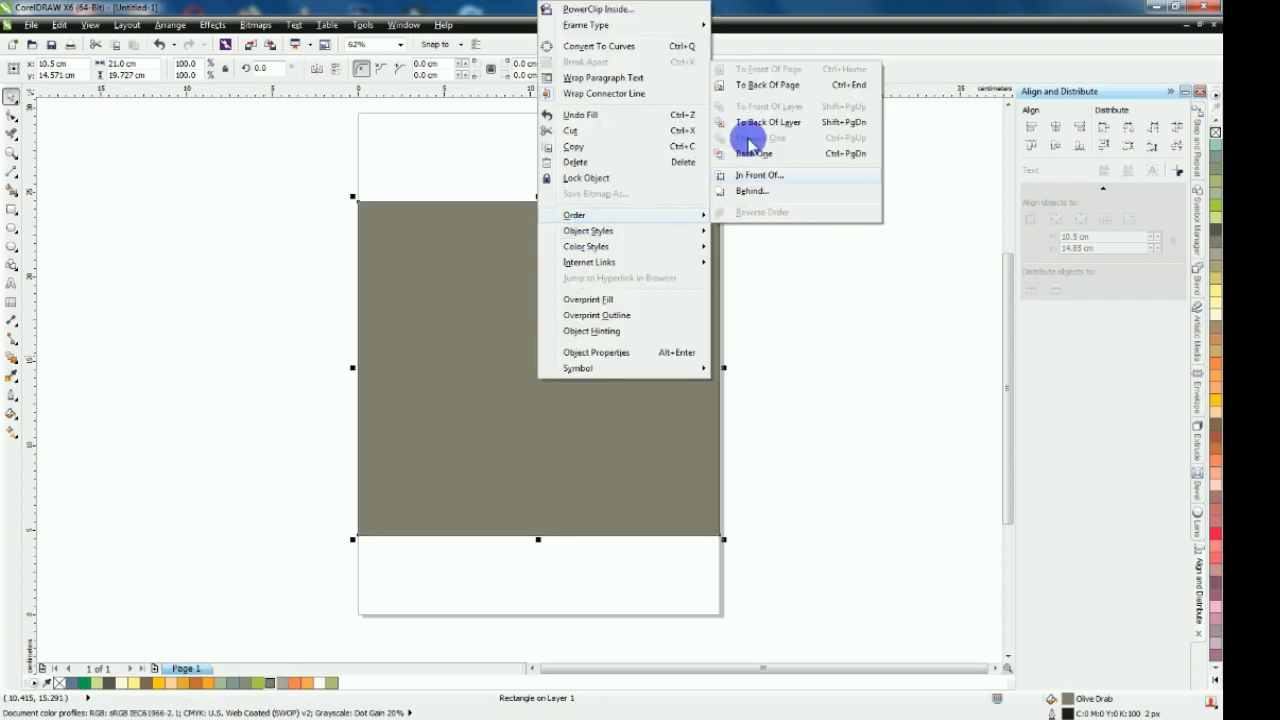
pyautogui.click(757, 93)
pyautogui.click(824, 287)
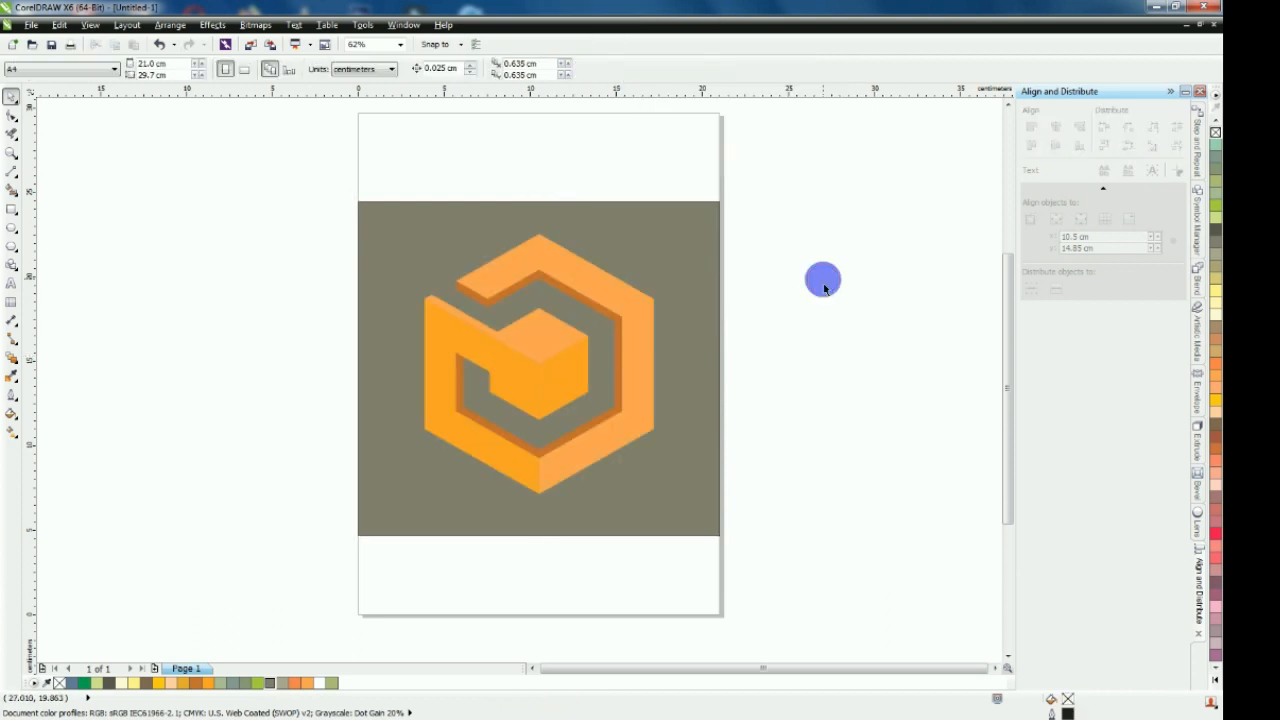
# Apply a radial fountain fill to the background rectangle and move its midpoint to about 71%
pyautogui.press('F4')
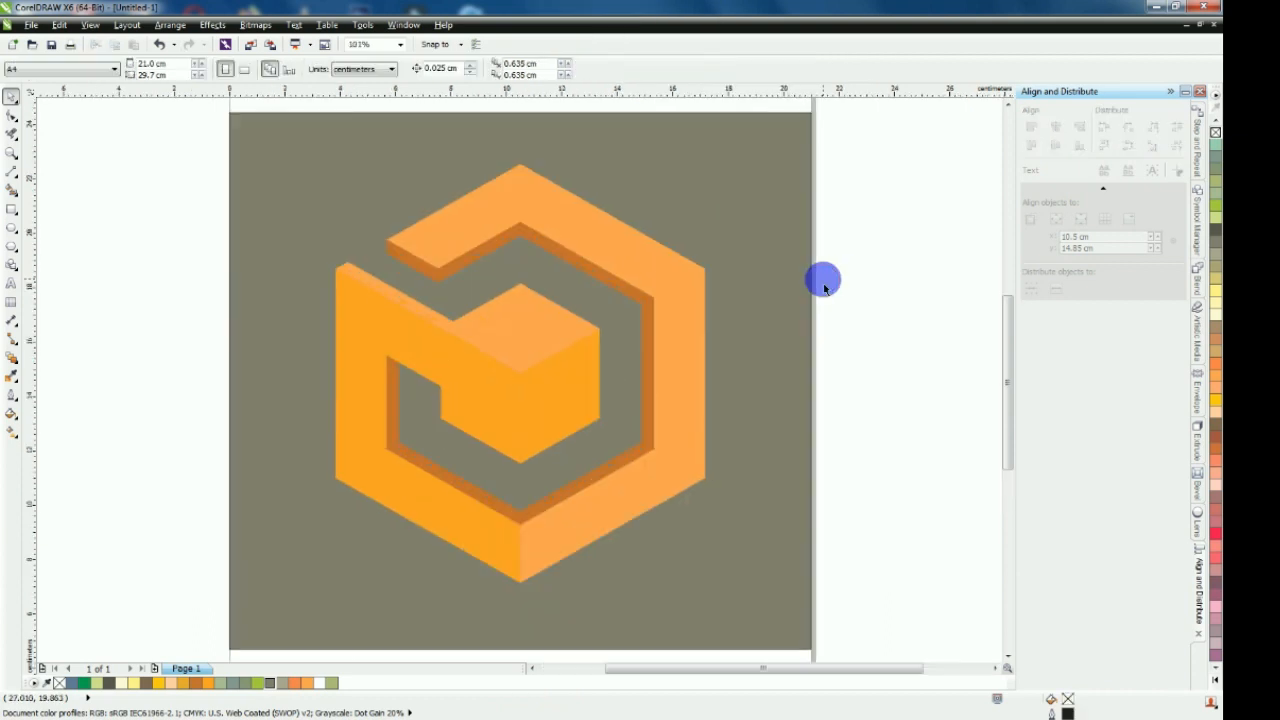
pyautogui.click(776, 230)
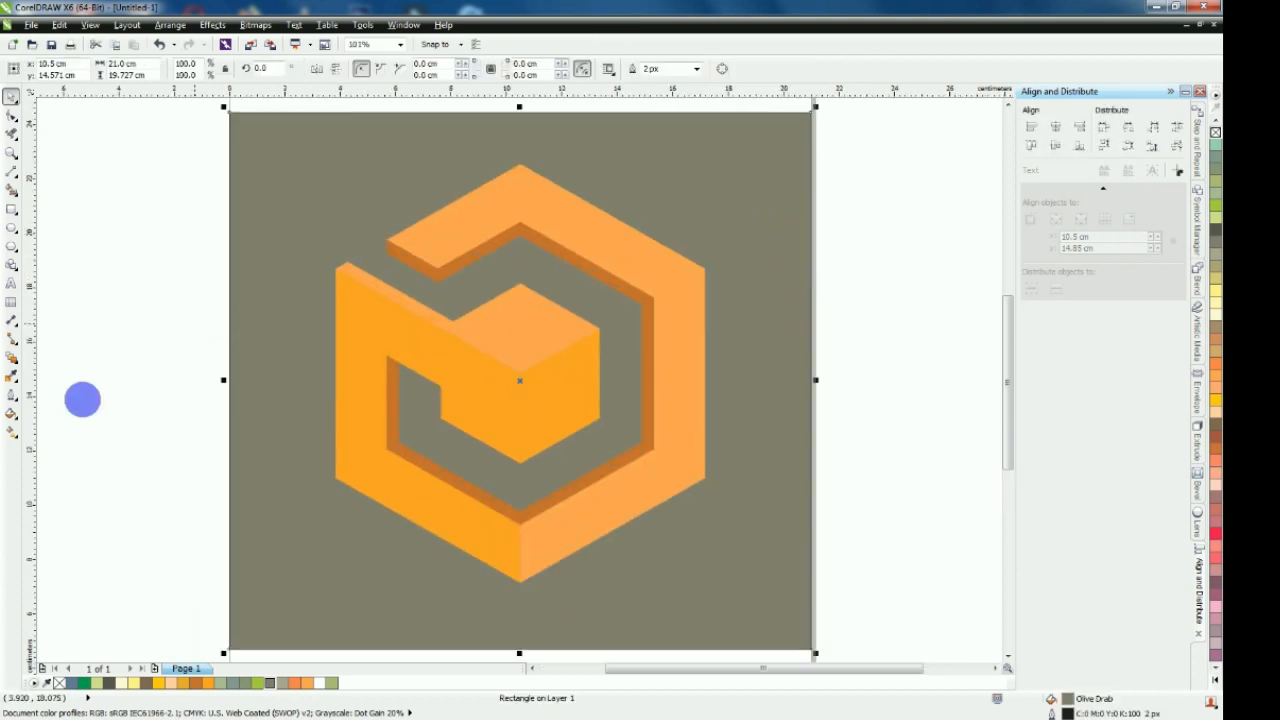
pyautogui.click(12, 434)
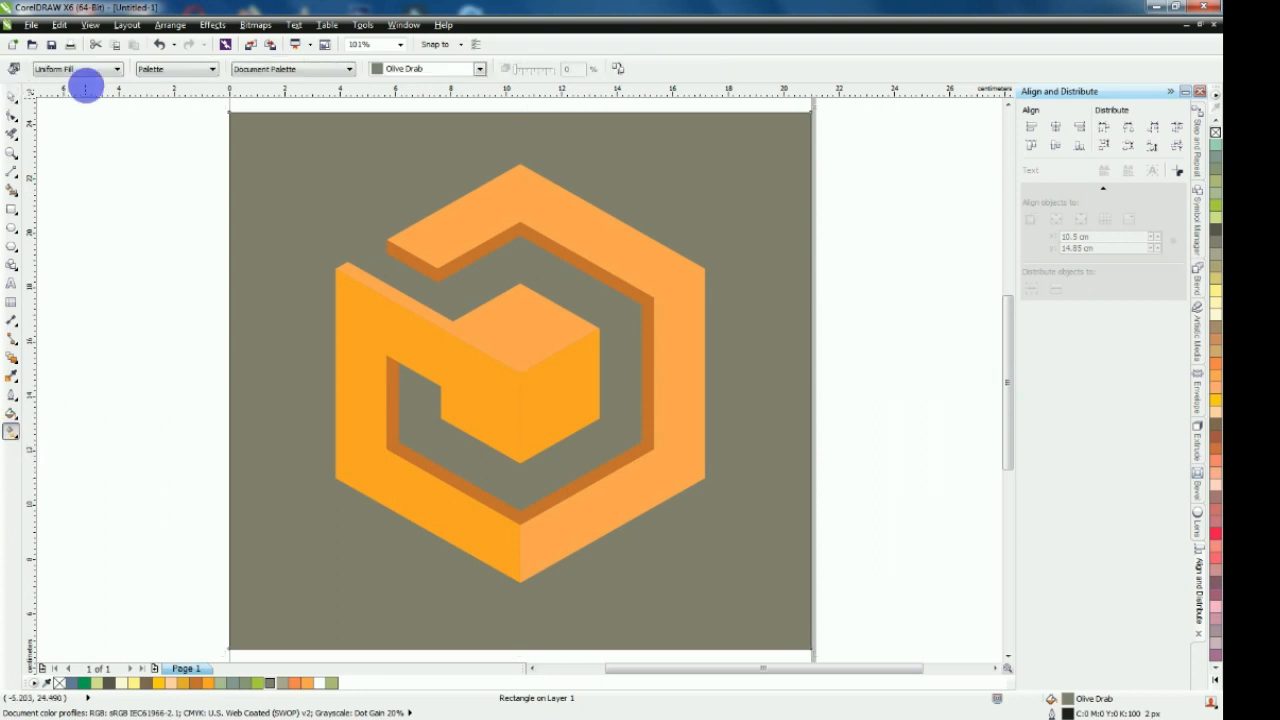
pyautogui.click(85, 69)
pyautogui.click(50, 110)
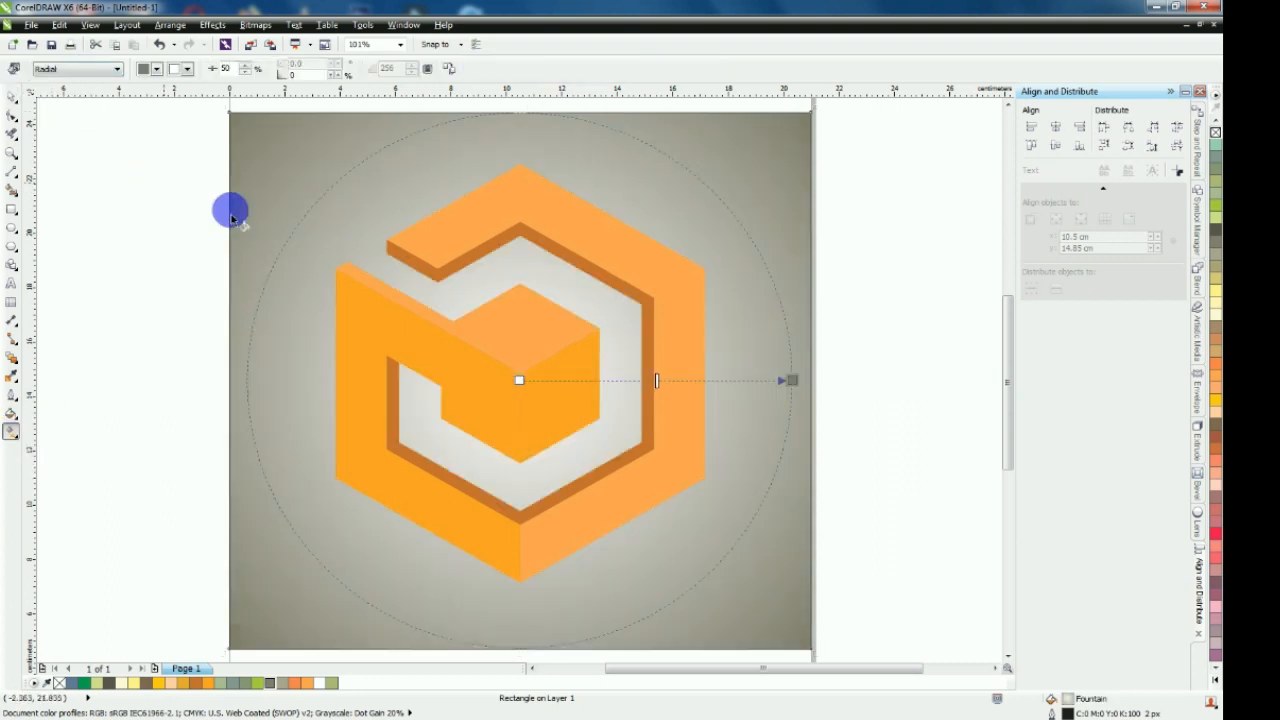
pyautogui.moveTo(657, 381); pyautogui.dragTo(601, 380)
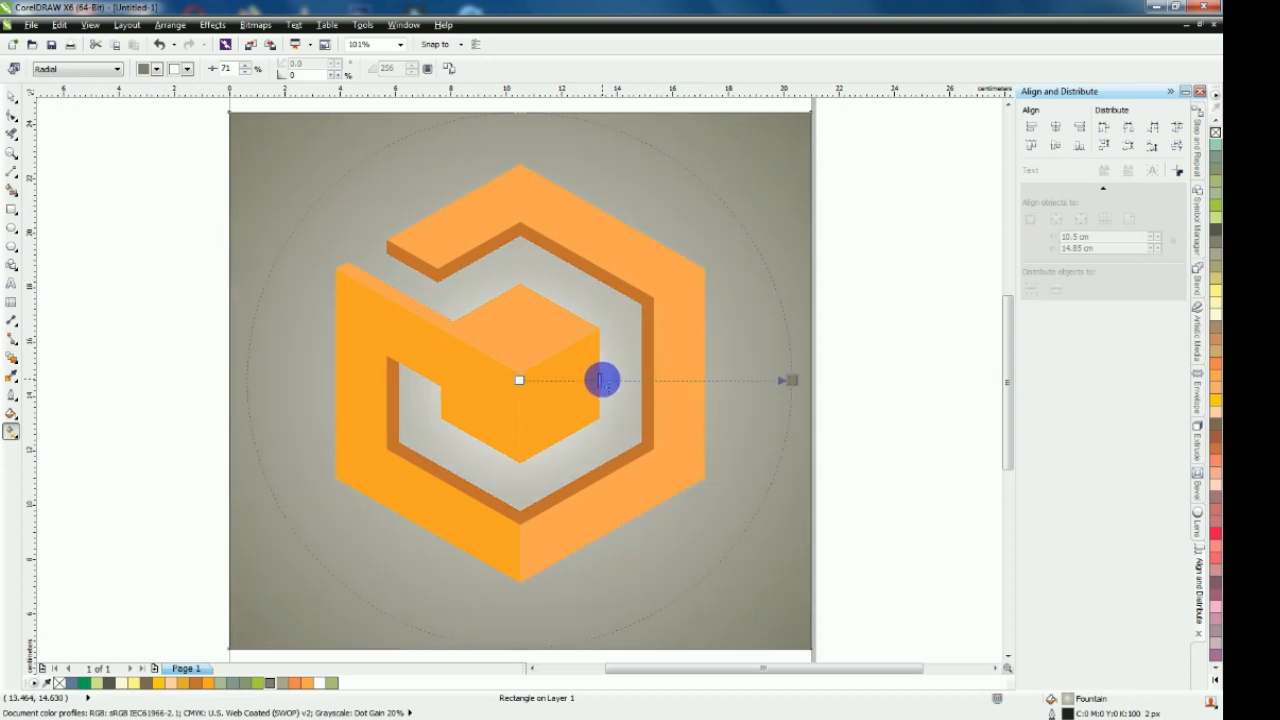
pyautogui.click(155, 351)
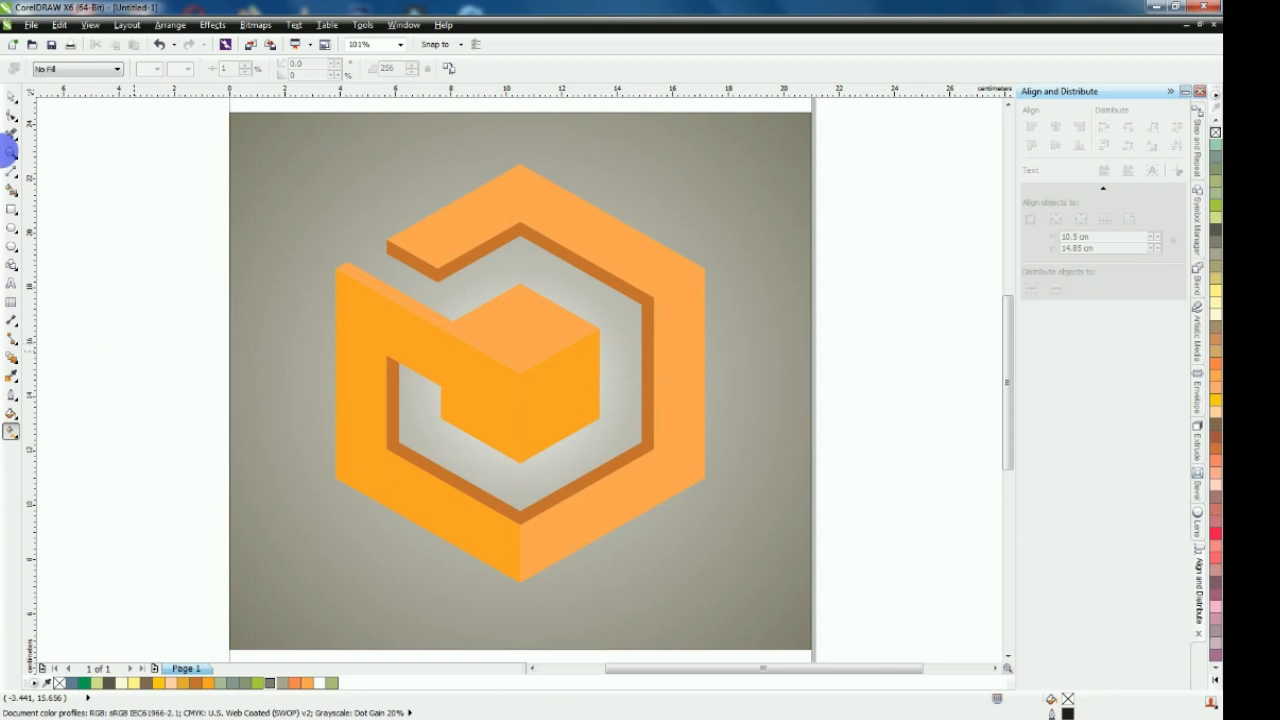